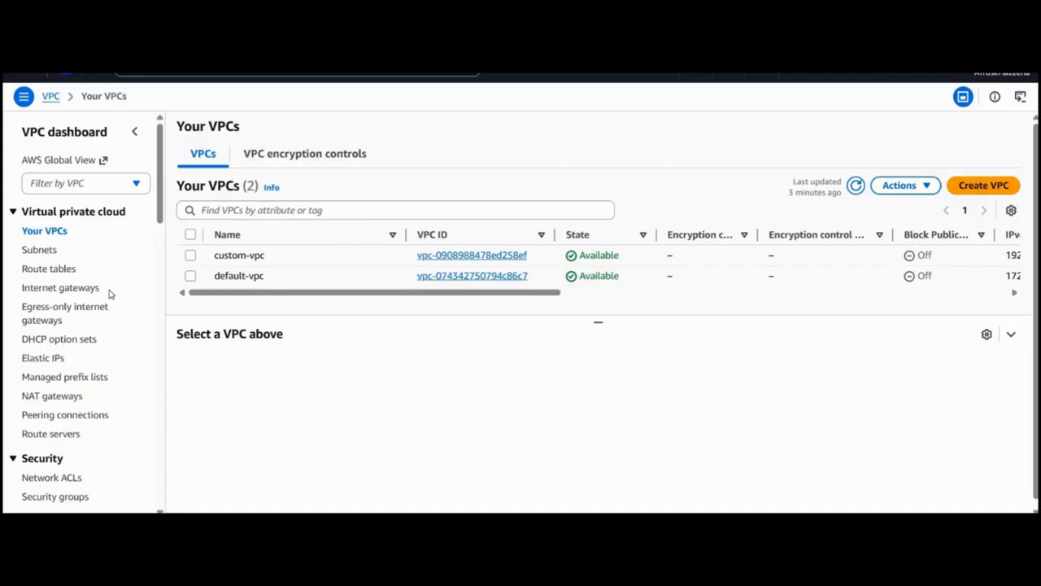
Open the route table of custom-subnet-1 from its details and inspect the target of the 0.0.0.0/0 route.
{"action": "left_click", "coordinate": [48, 251]}
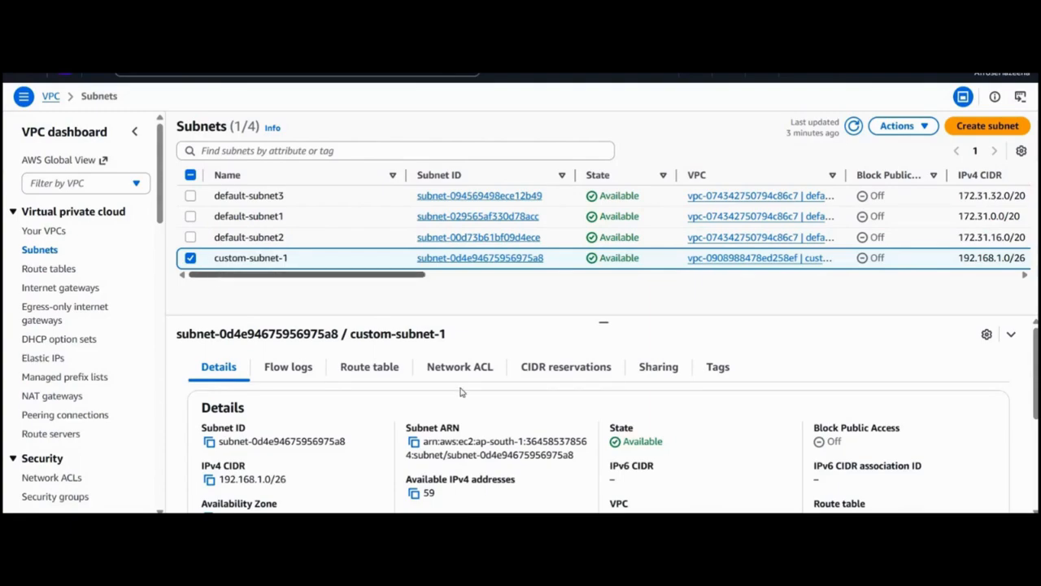
{"action": "scroll", "coordinate": [460, 392], "scroll_direction": "down", "scroll_amount": 3}
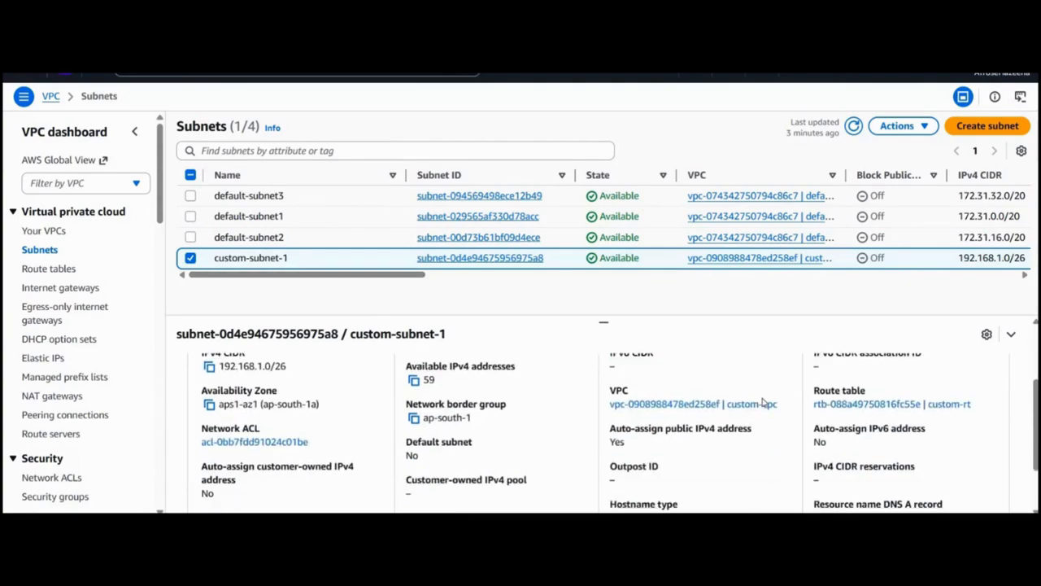
{"action": "left_click", "coordinate": [823, 401]}
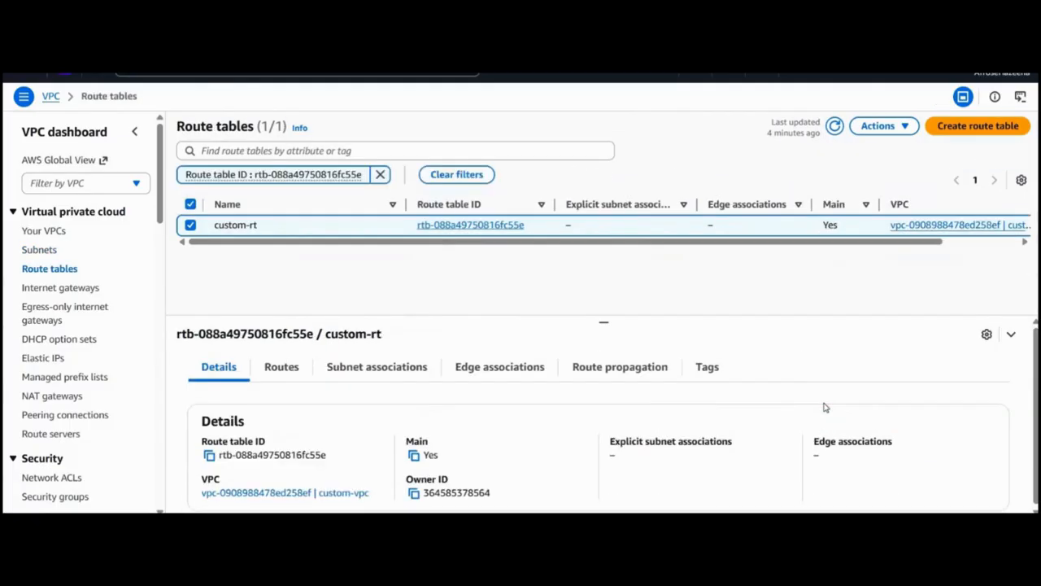
{"action": "left_click", "coordinate": [470, 225]}
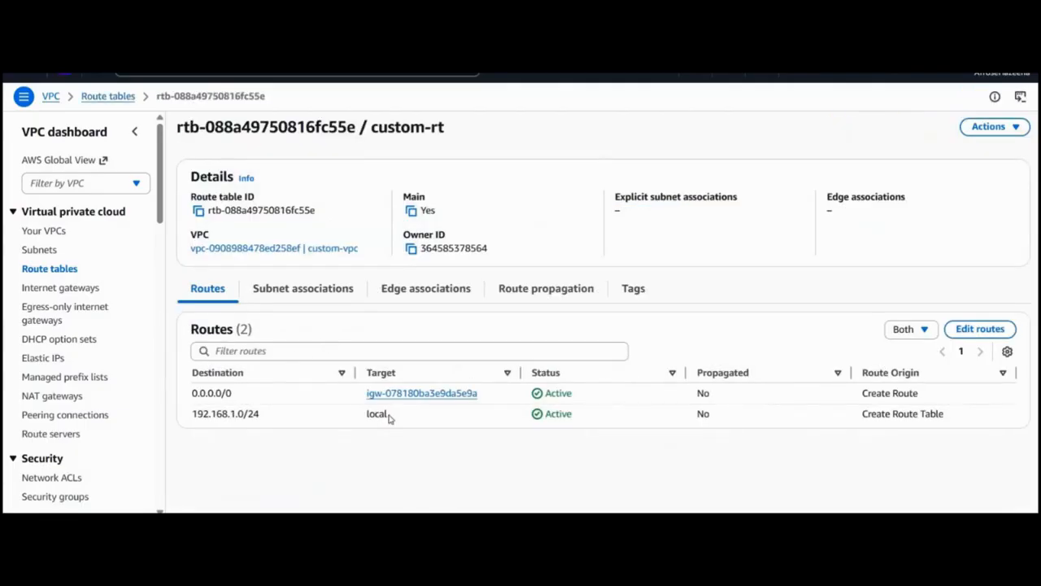
{"action": "left_click_drag", "start_coordinate": [480, 394], "coordinate": [345, 397]}
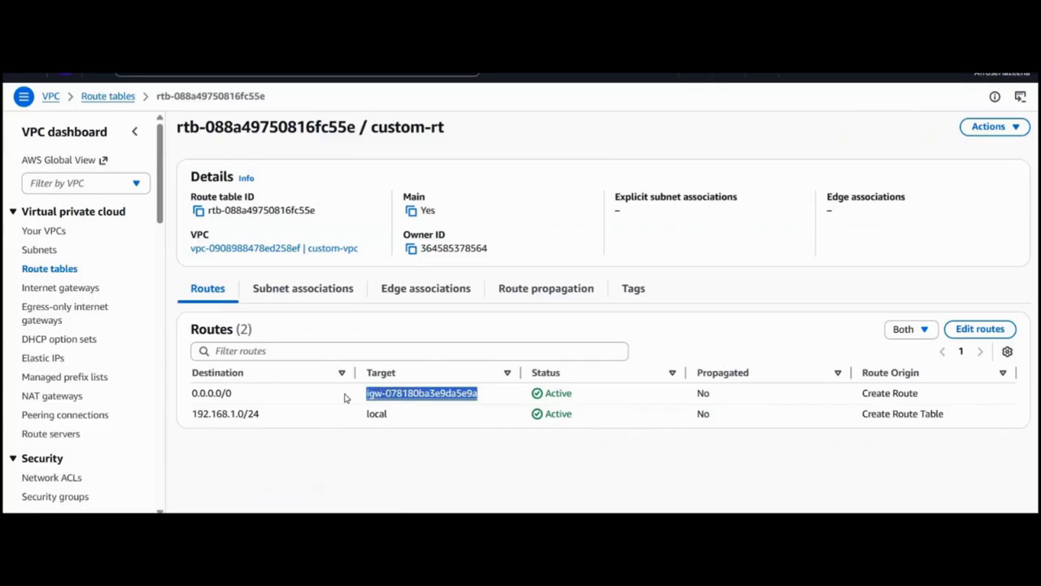
{"action": "left_click", "coordinate": [345, 397]}
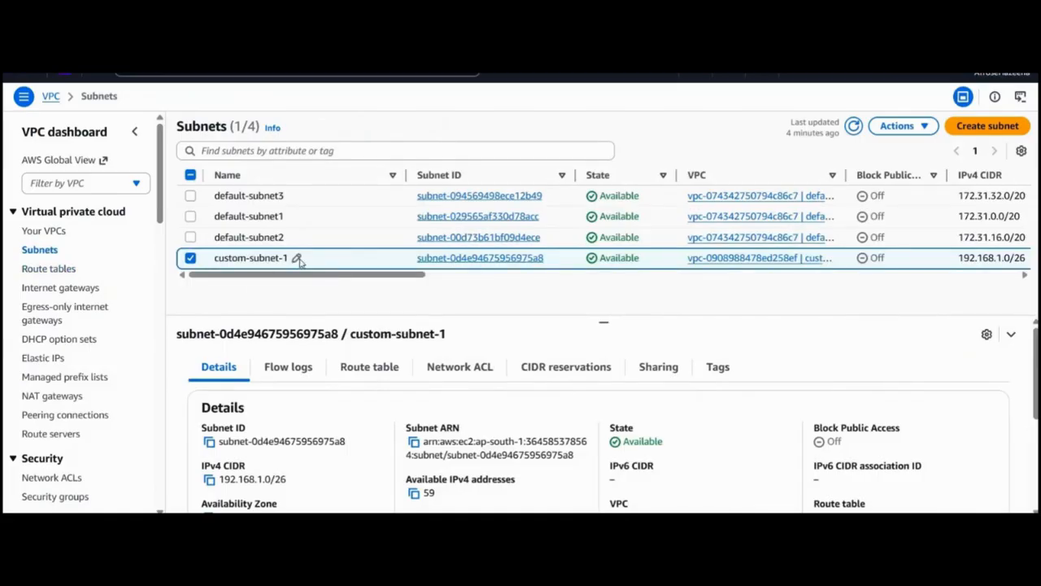
Rename the subnet custom-subnet-1 as custom-publicsubnet-1.
{"action": "left_click", "coordinate": [298, 258]}
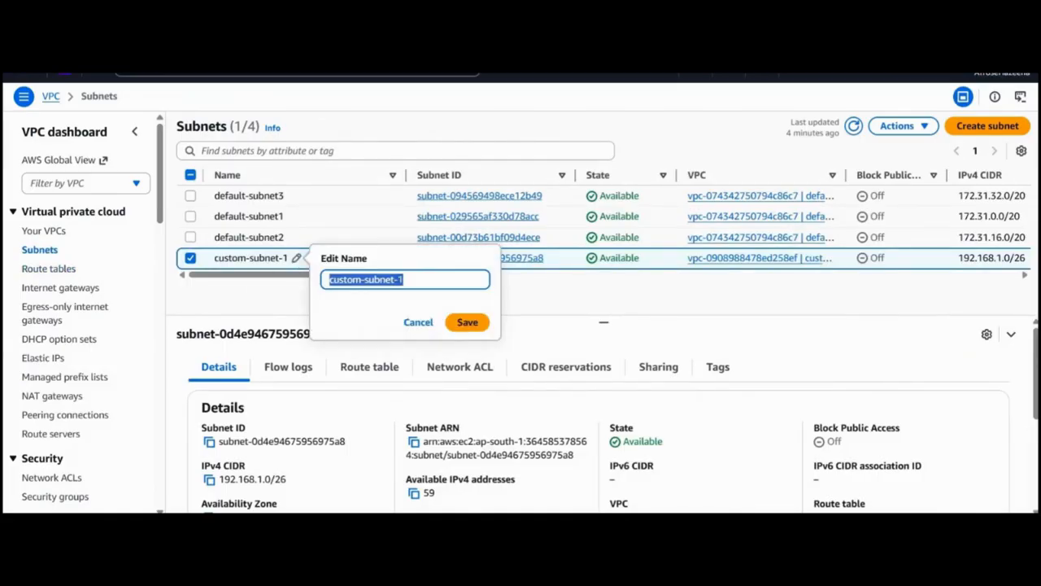
{"action": "left_click", "coordinate": [397, 279]}
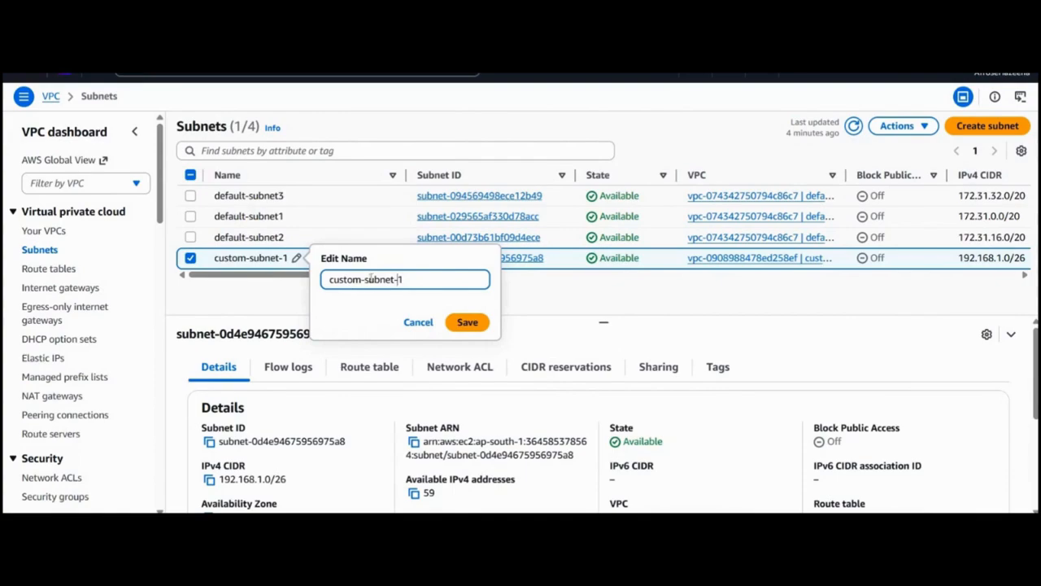
{"action": "left_click", "coordinate": [365, 279]}
{"action": "type", "text": "public"}
{"action": "key", "text": "Return"}
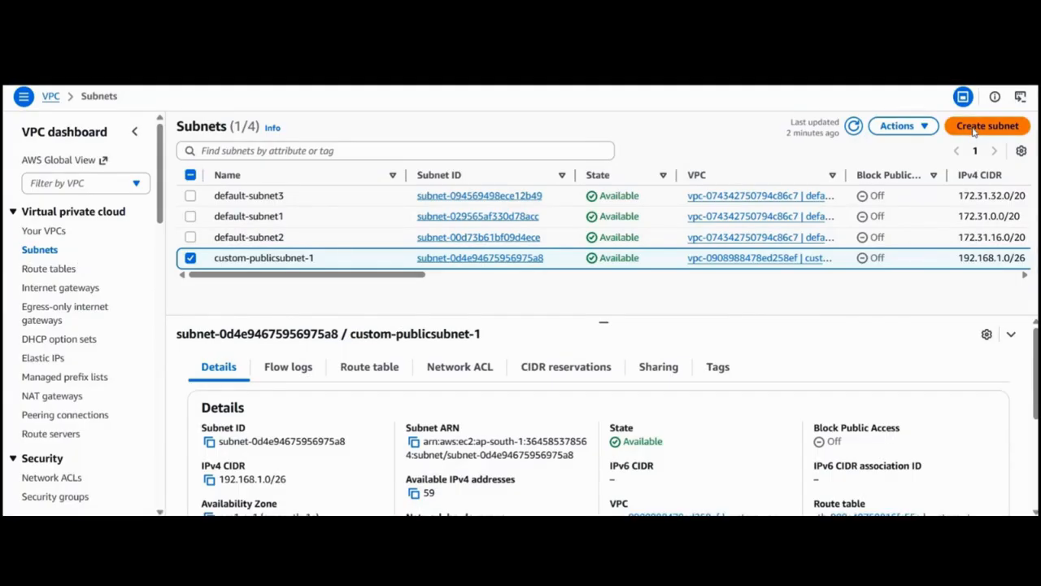
Start creating a new subnet in custom-vpc.
{"action": "left_click", "coordinate": [976, 128]}
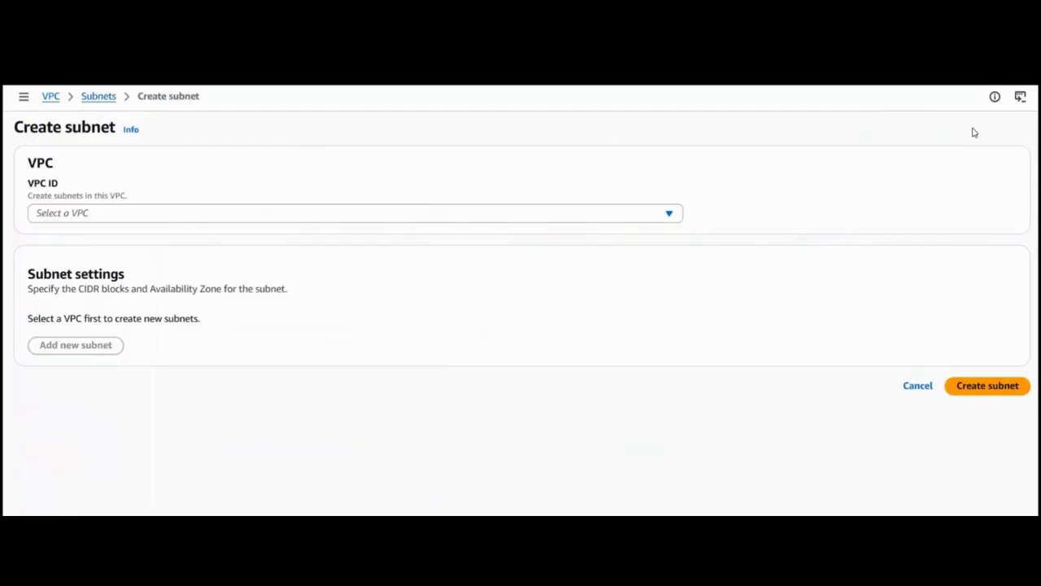
{"action": "left_click", "coordinate": [383, 218]}
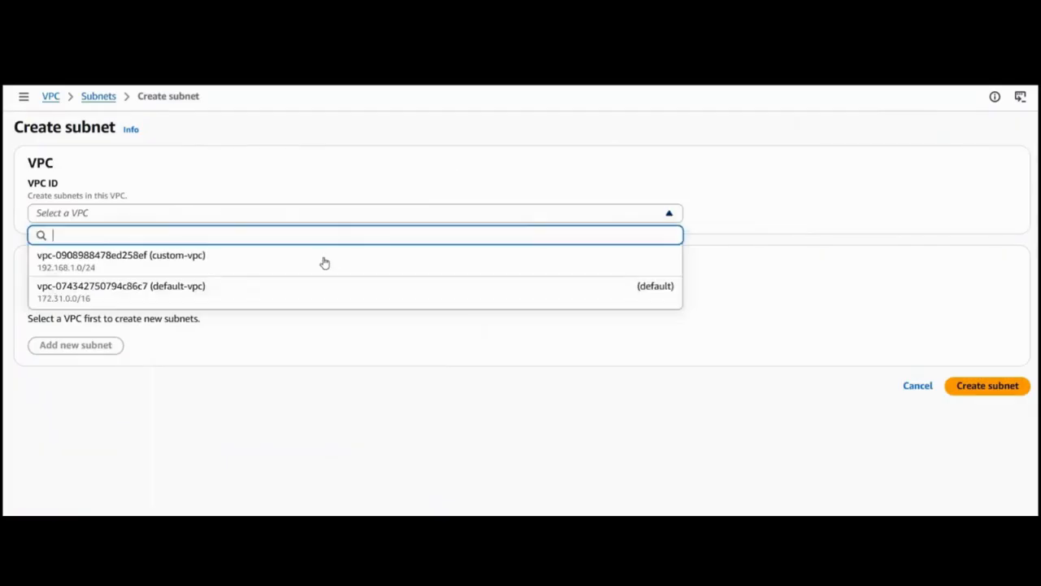
{"action": "left_click", "coordinate": [311, 274]}
{"action": "scroll", "coordinate": [275, 305], "scroll_direction": "down", "scroll_amount": 1}
{"action": "scroll", "coordinate": [275, 305], "scroll_direction": "down", "scroll_amount": 3}
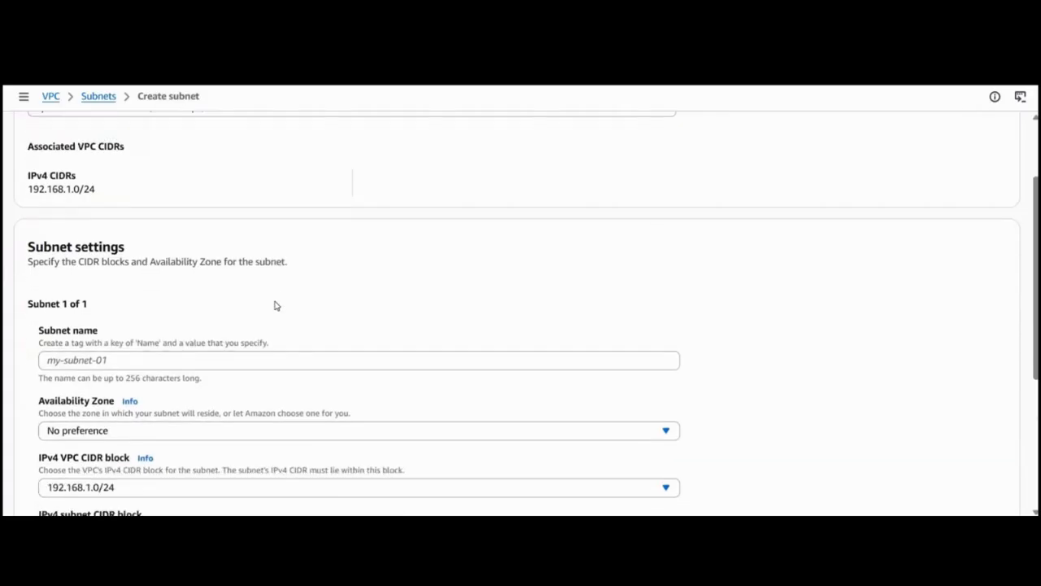
Name the new subnet custom-publicsubnet-02.
{"action": "left_click", "coordinate": [249, 269]}
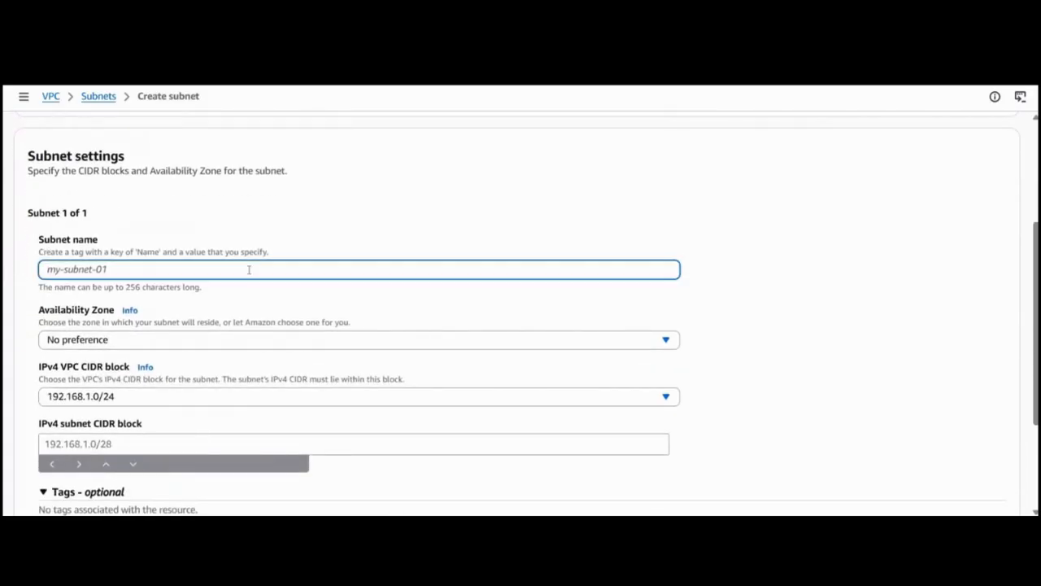
{"action": "type", "text": "cus"}
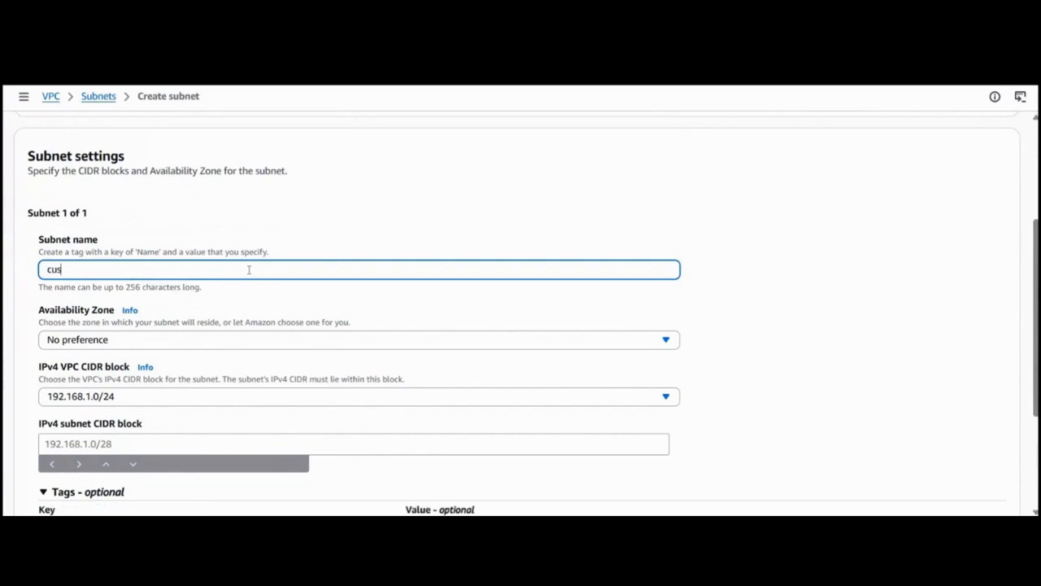
{"action": "type", "text": "tom-publicsubnet-"}
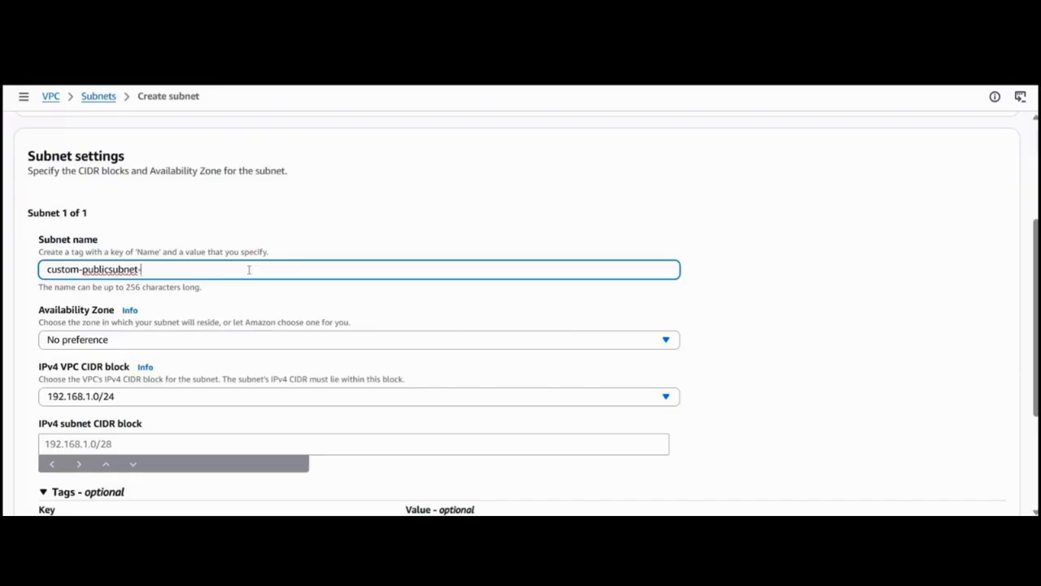
{"action": "type", "text": "02"}
Set the new subnet's Availability Zone to Asia Pacific (Mumbai) / aps1-az3 (ap-south-1b).
{"action": "scroll", "coordinate": [240, 258], "scroll_direction": "down", "scroll_amount": 1}
{"action": "left_click", "coordinate": [237, 258]}
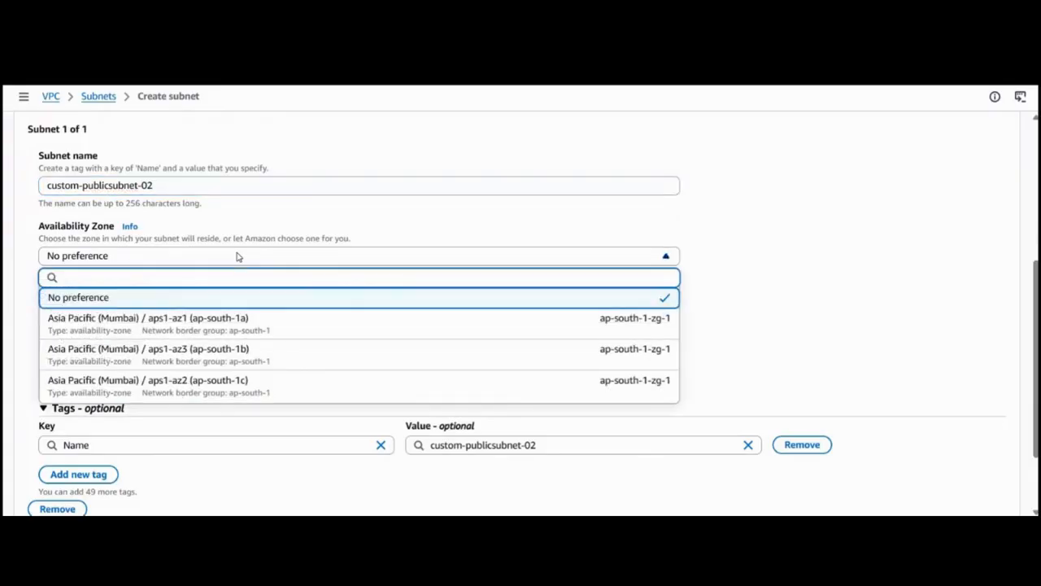
{"action": "left_click", "coordinate": [220, 358]}
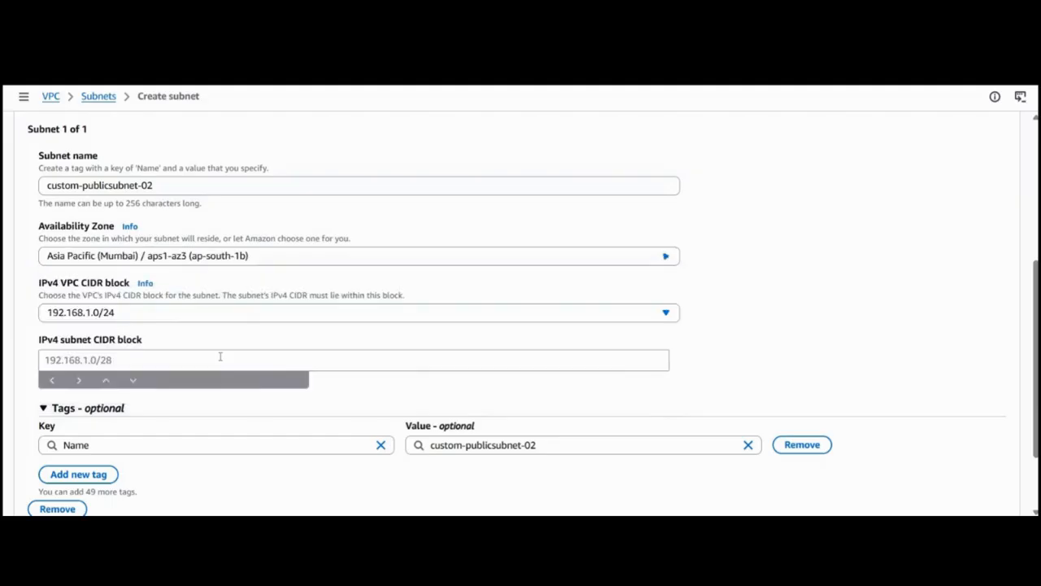
{"action": "scroll", "coordinate": [220, 356], "scroll_direction": "down", "scroll_amount": 1}
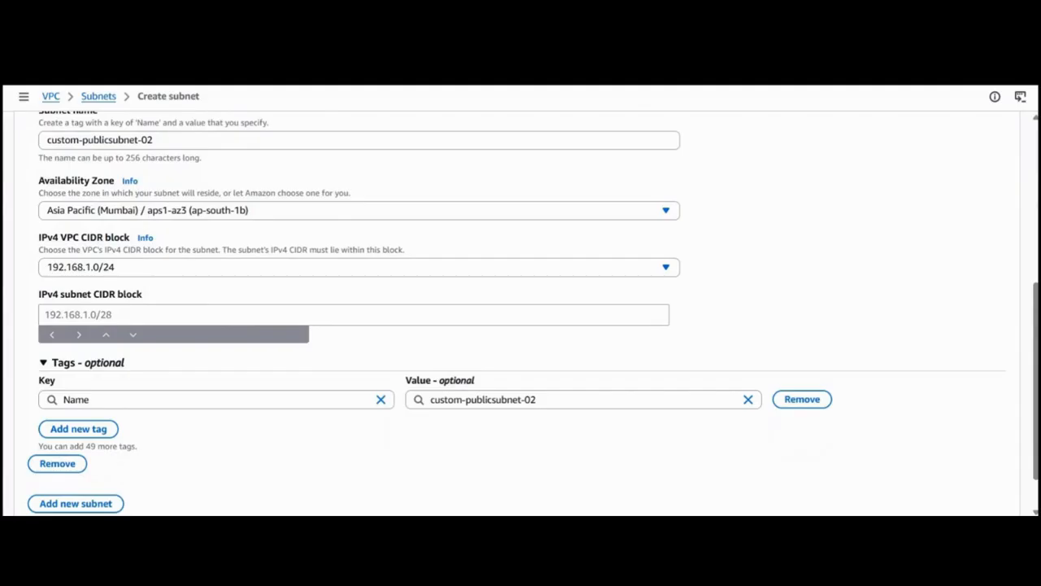
Find the jodies.de IP Calculator and open it in a new browser tab.
{"action": "key", "text": "ctrl+t"}
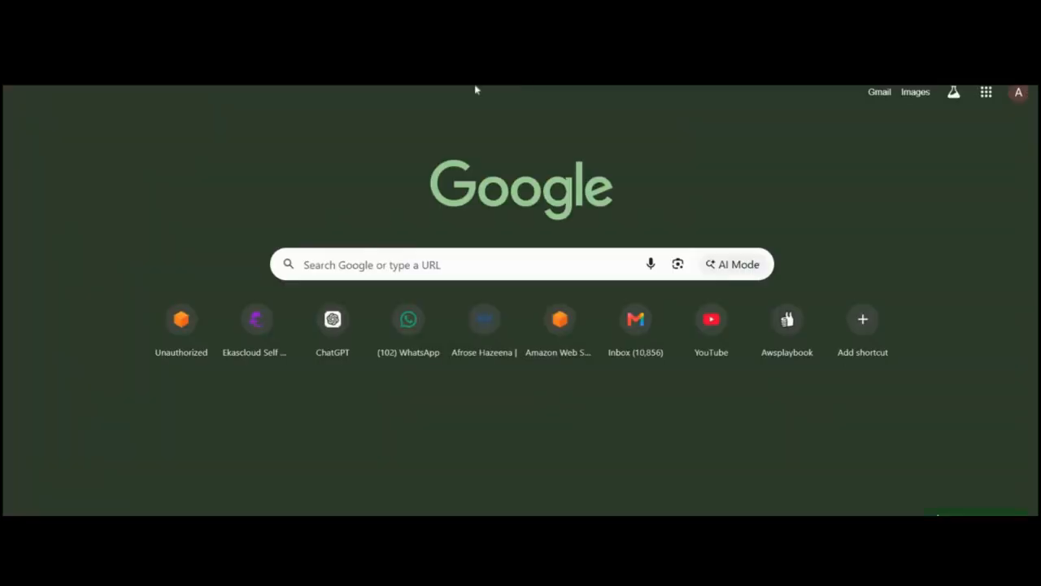
{"action": "type", "text": "ip"}
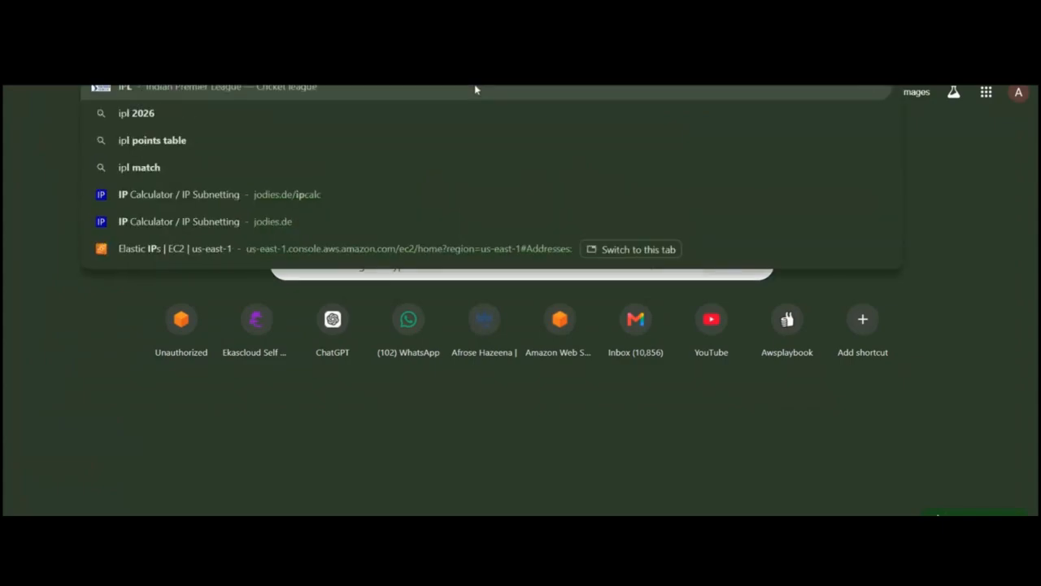
{"action": "type", "text": " cal"}
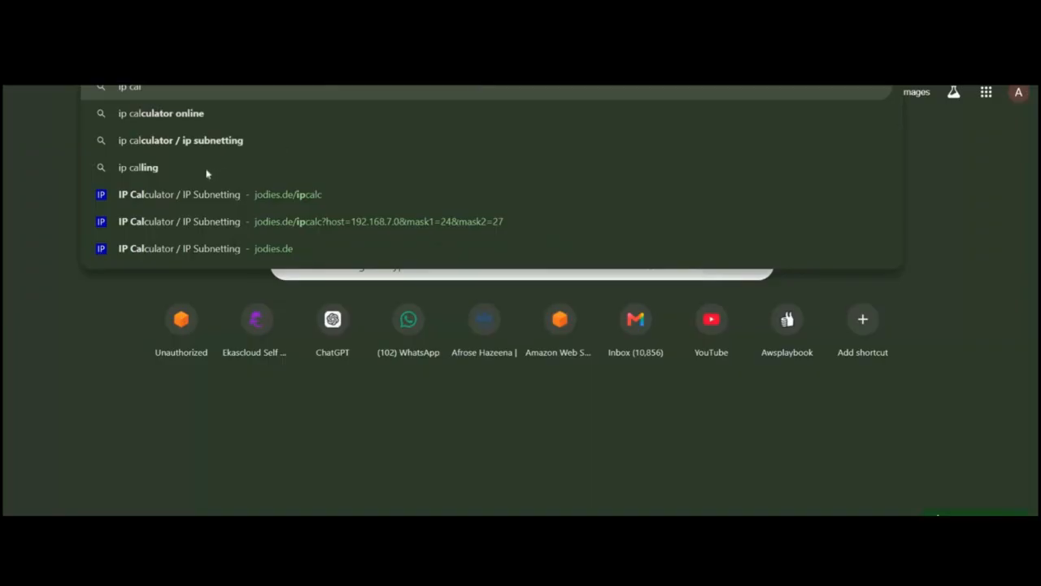
{"action": "left_click", "coordinate": [192, 193]}
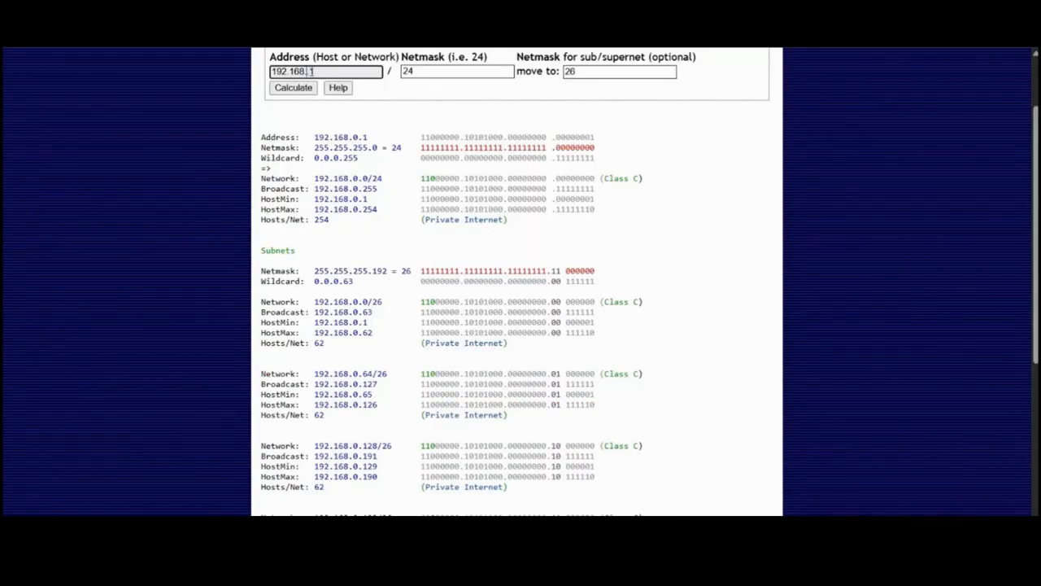
Calculate how 192.168.1.0 with netmask 24 divides into /26 subnets and examine the resulting network ranges.
{"action": "type", "text": "1.0"}
{"action": "key", "text": "Return"}
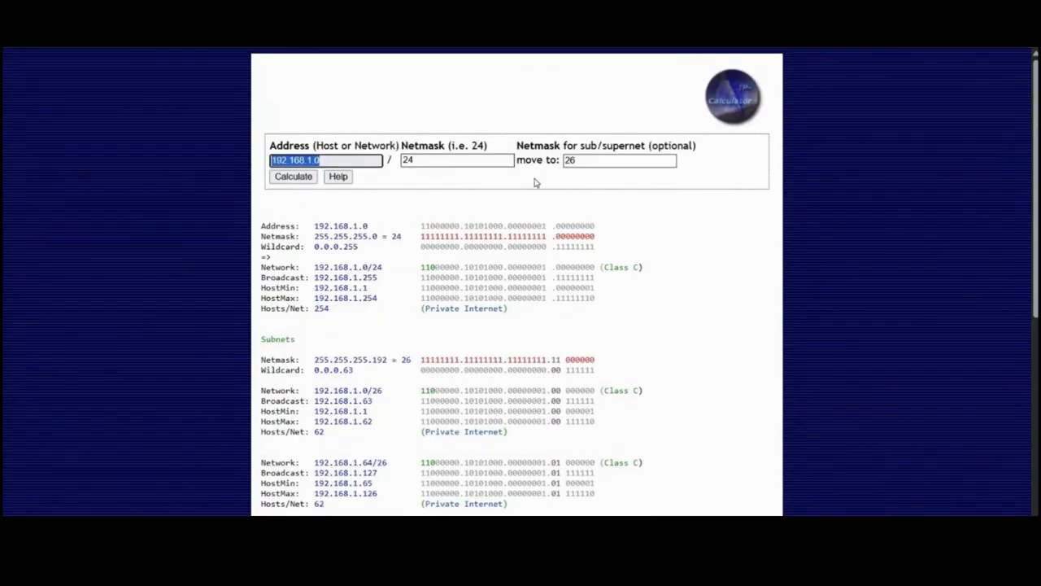
{"action": "scroll", "coordinate": [372, 262], "scroll_direction": "down", "scroll_amount": 3}
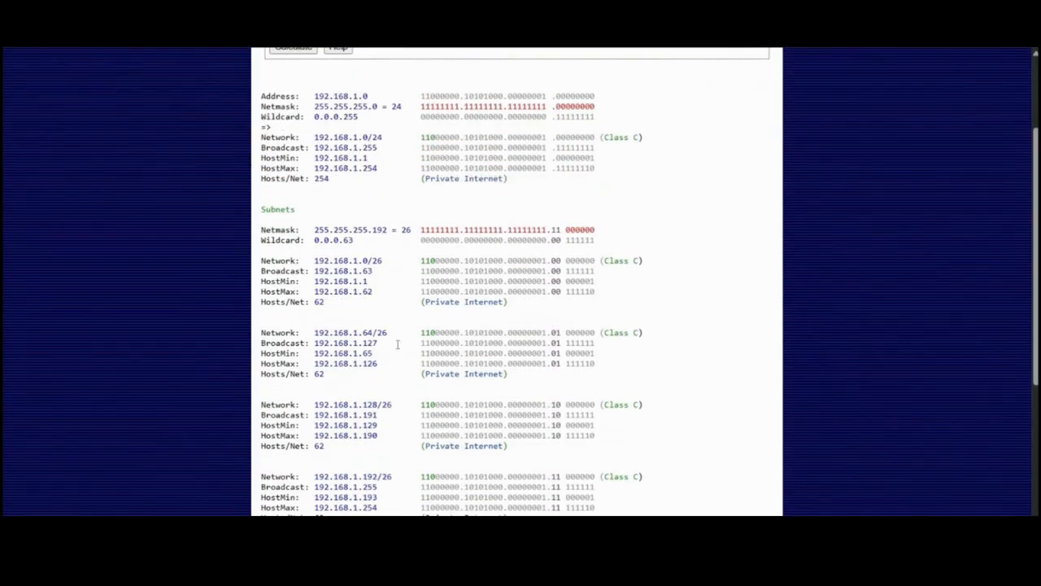
{"action": "left_click_drag", "start_coordinate": [382, 260], "coordinate": [261, 250]}
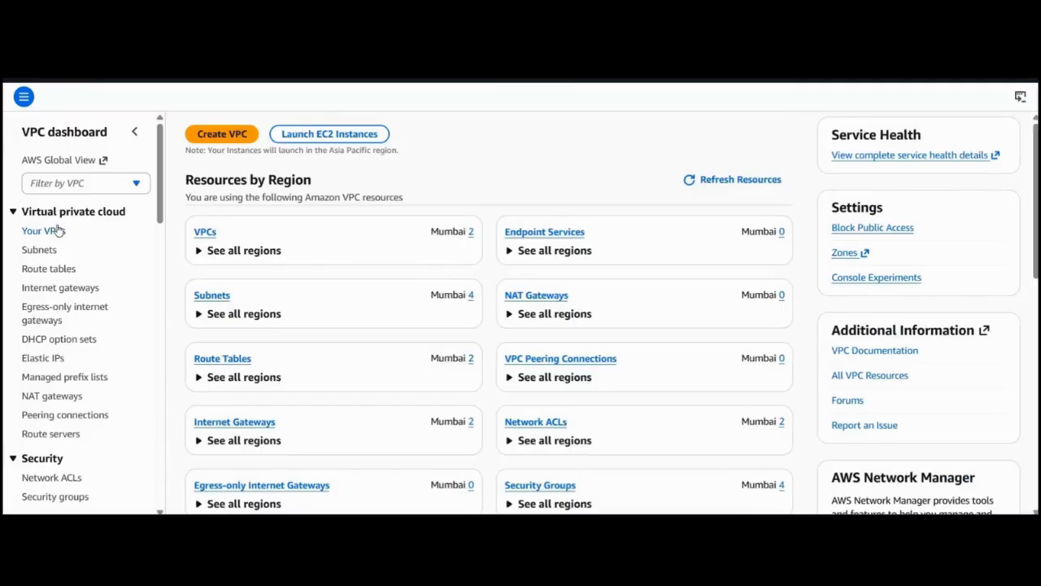
Return to the VPC console's subnet list and check the IPv4 CIDR in the details of custom-publicsubnet-1.
{"action": "left_click", "coordinate": [45, 250]}
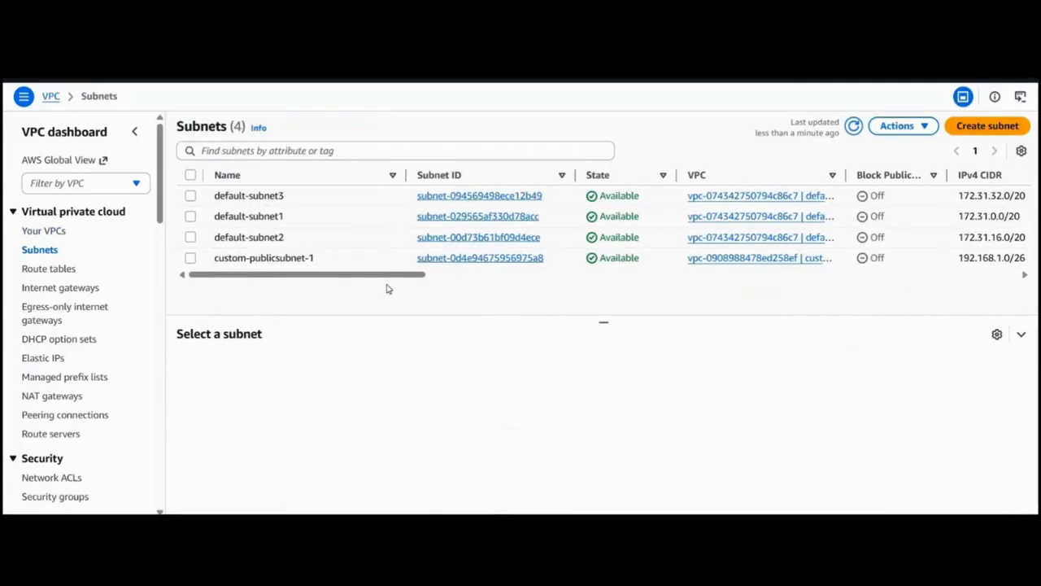
{"action": "left_click", "coordinate": [436, 259]}
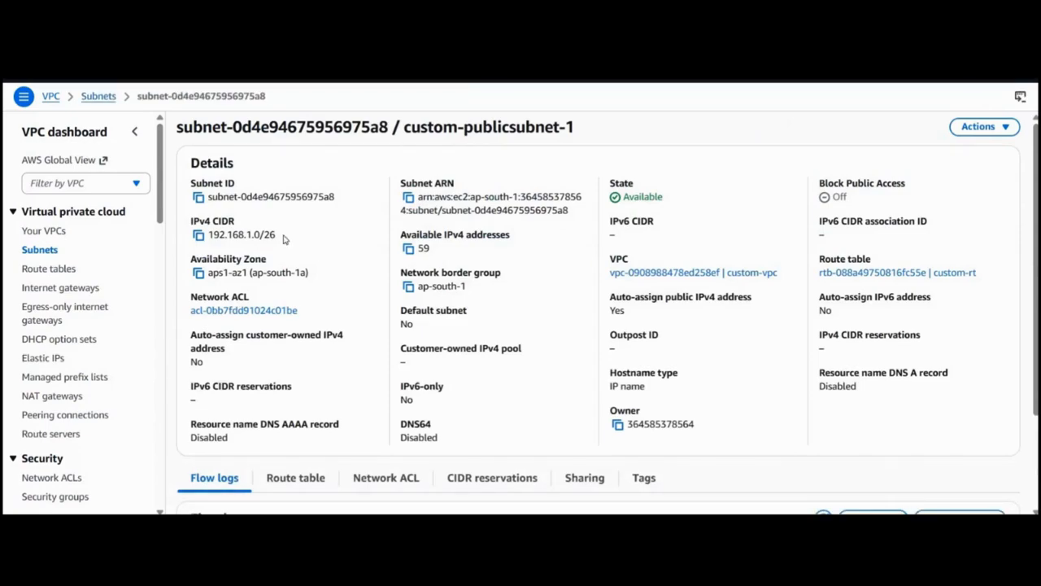
{"action": "triple_click", "coordinate": [210, 235]}
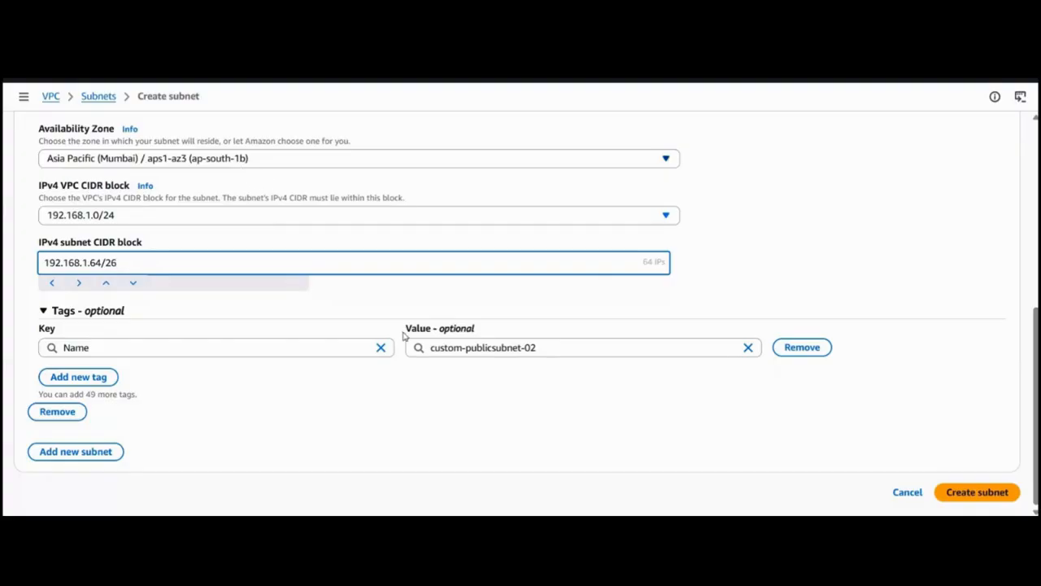
Set the new subnet's IPv4 CIDR block to 192.168.1.64/26 and create the subnet.
{"action": "left_click", "coordinate": [968, 498]}
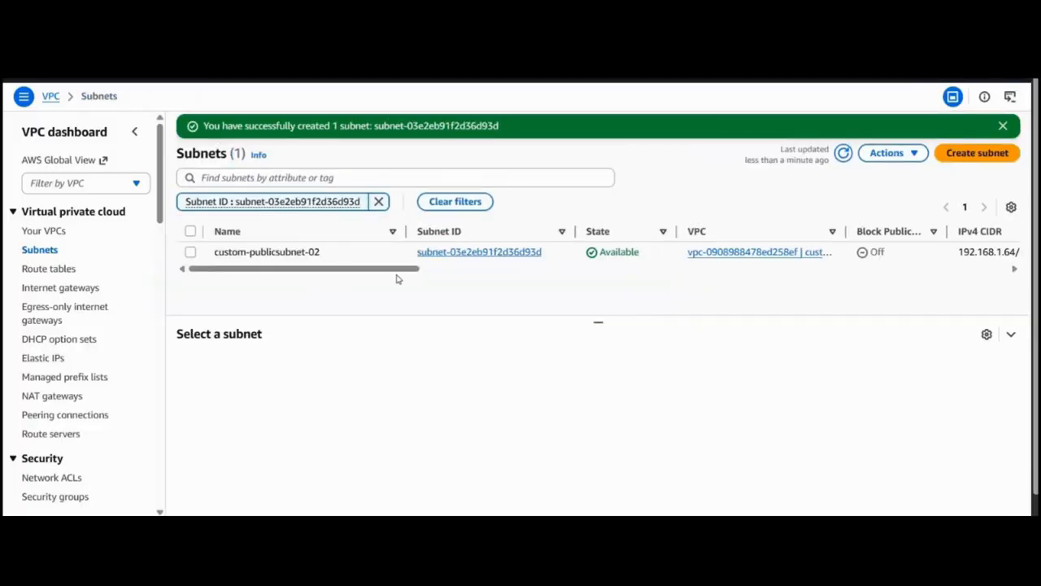
Clear the subnet ID filter and compare the IPv4 CIDRs and Availability Zones of the two custom public subnets.
{"action": "left_click", "coordinate": [377, 201]}
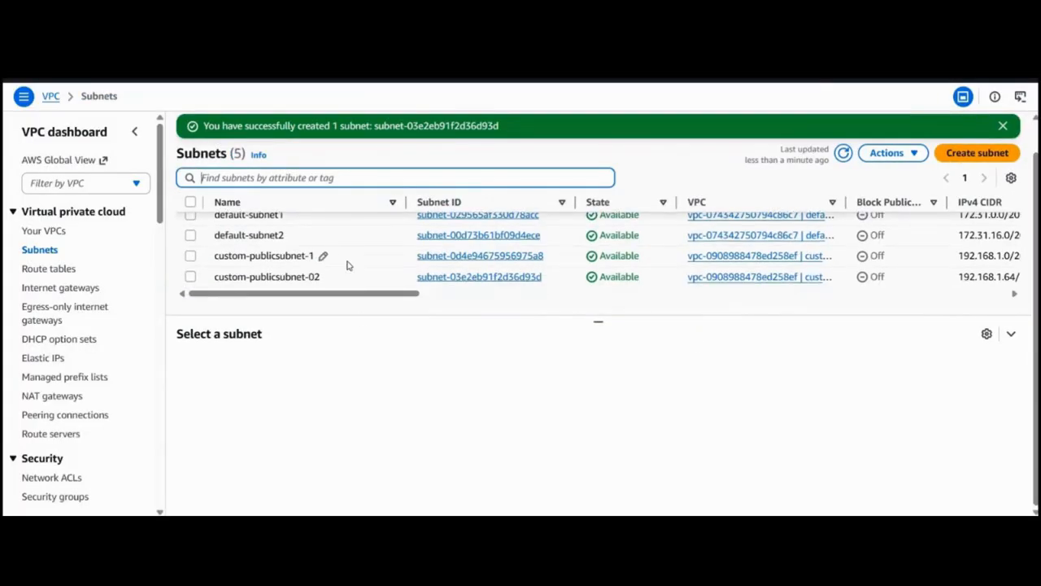
{"action": "scroll", "coordinate": [348, 265], "scroll_direction": "right", "scroll_amount": 1}
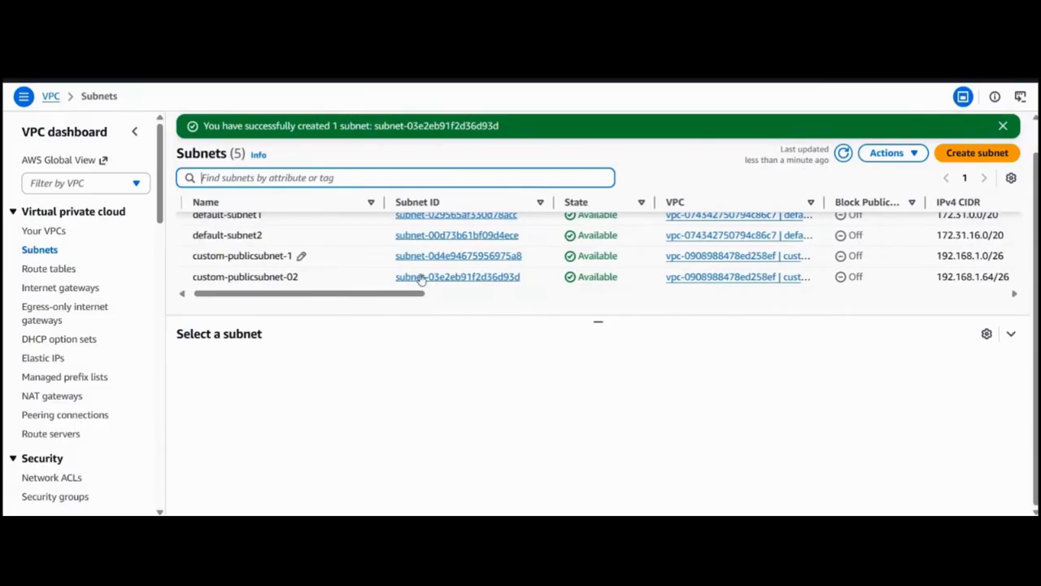
{"action": "scroll", "coordinate": [422, 278], "scroll_direction": "right", "scroll_amount": 6}
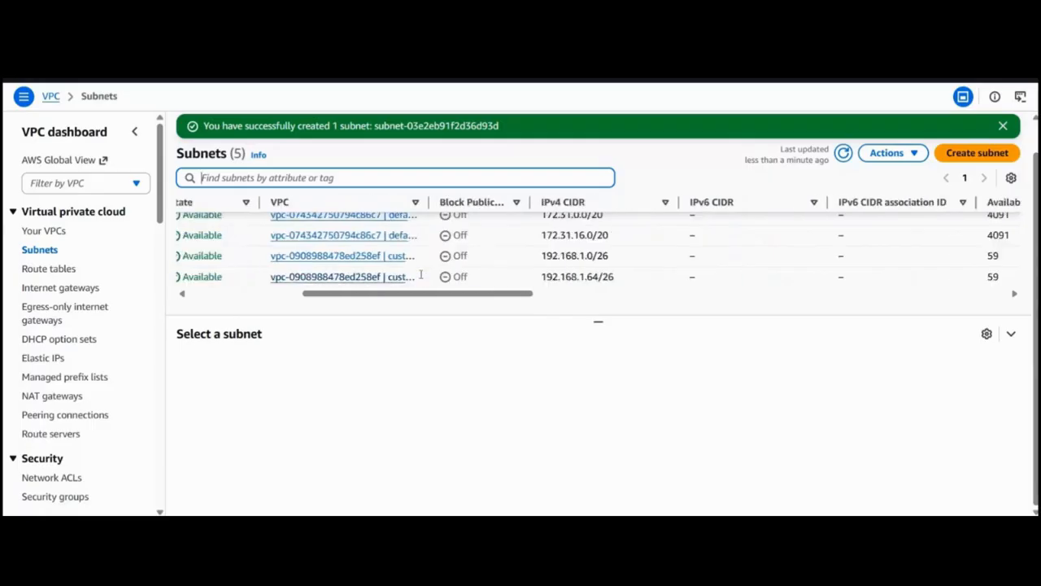
{"action": "scroll", "coordinate": [421, 279], "scroll_direction": "right", "scroll_amount": 5}
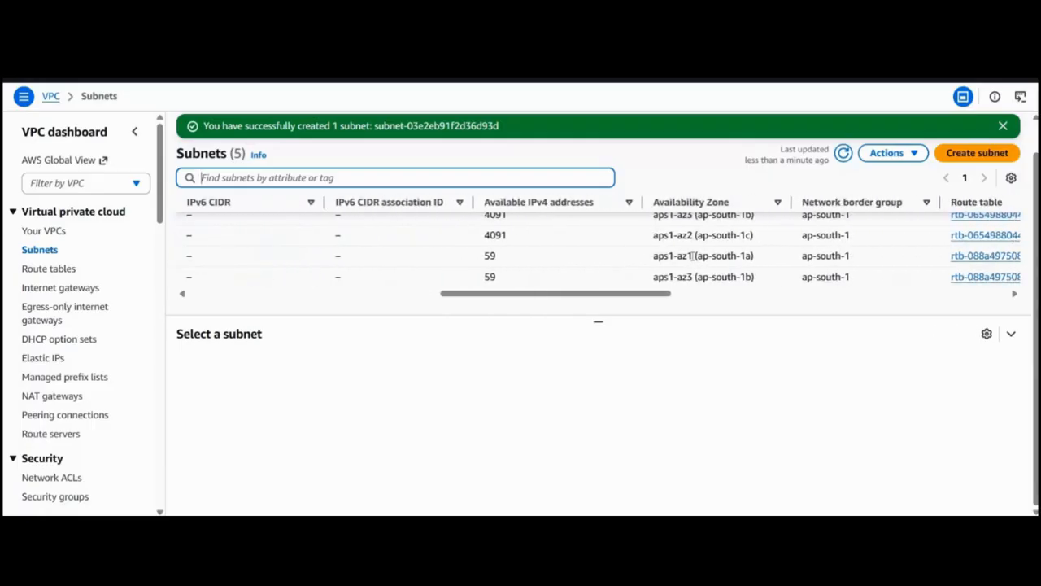
{"action": "left_click_drag", "start_coordinate": [626, 297], "coordinate": [309, 296]}
{"action": "left_click_drag", "start_coordinate": [402, 294], "coordinate": [284, 319]}
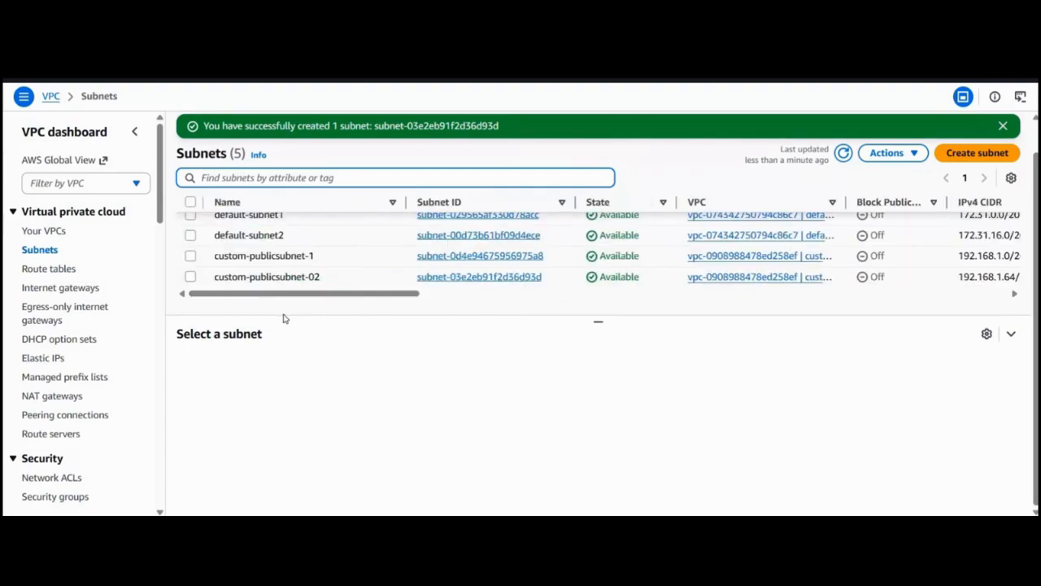
Rename the subnet custom-publicsubnet-02 as custom-publicsubnet-2.
{"action": "left_click", "coordinate": [328, 277]}
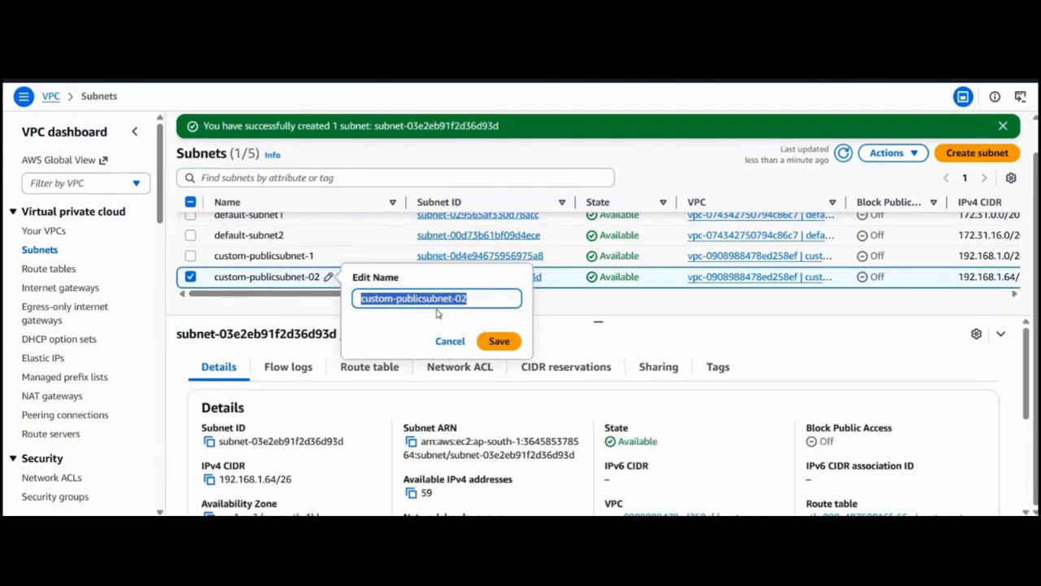
{"action": "left_click", "coordinate": [460, 299]}
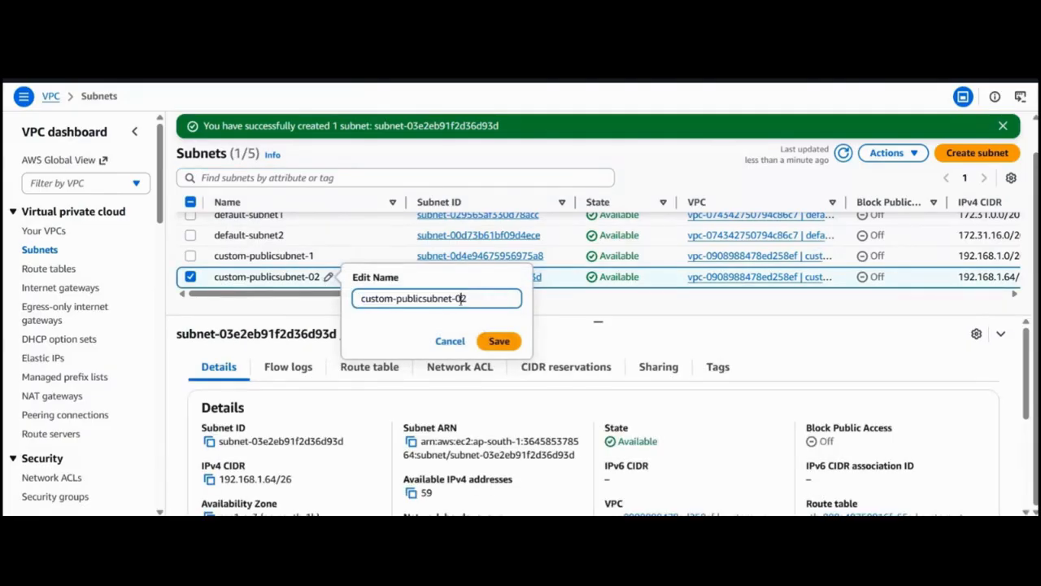
{"action": "key", "text": "BackSpace"}
{"action": "key", "text": "Return"}
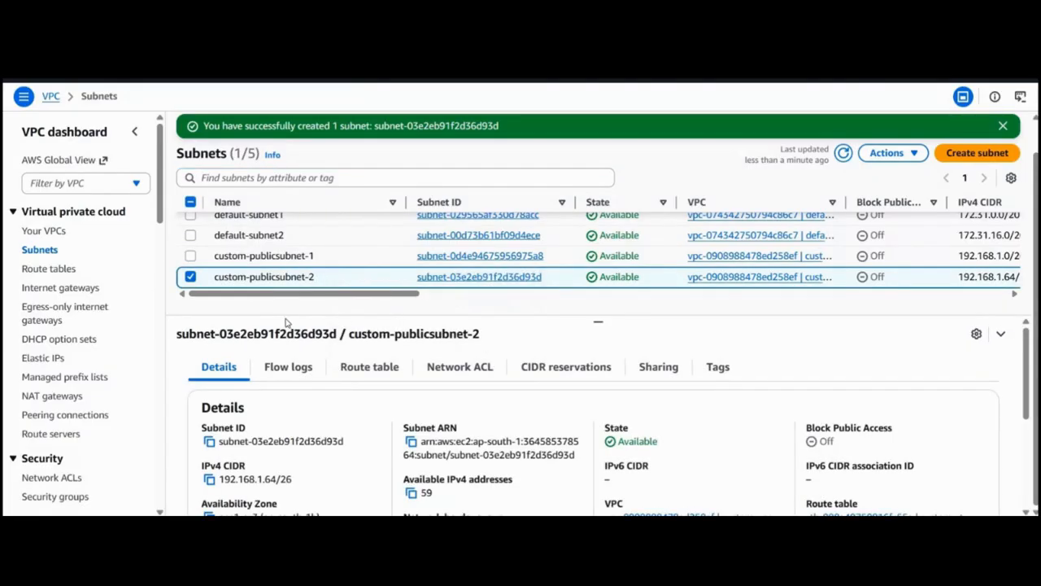
Start creating a subnet in custom-vpc and name it custom-privatesubnet-1.
{"action": "left_click", "coordinate": [1002, 161]}
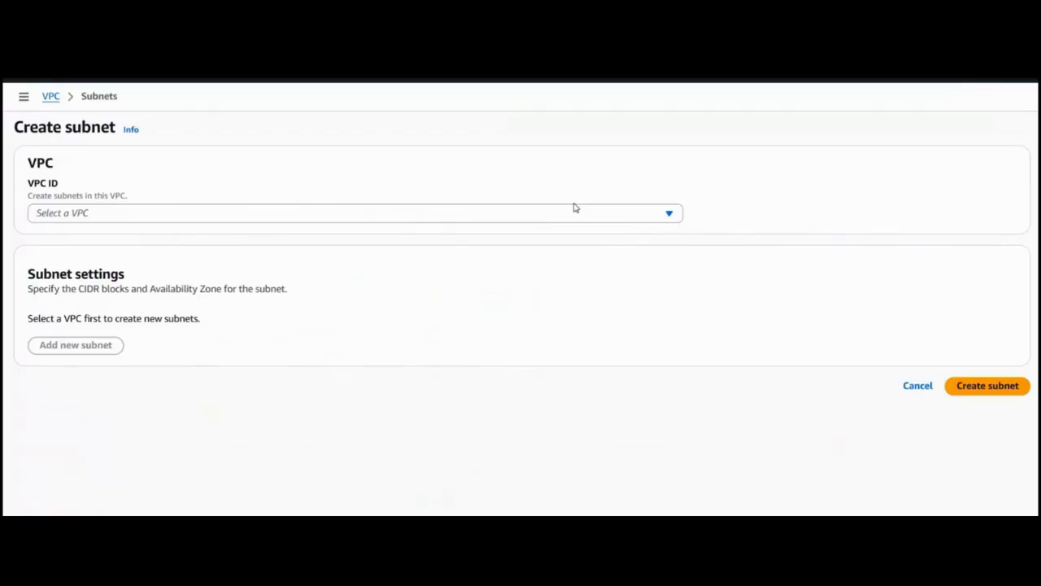
{"action": "left_click", "coordinate": [445, 214]}
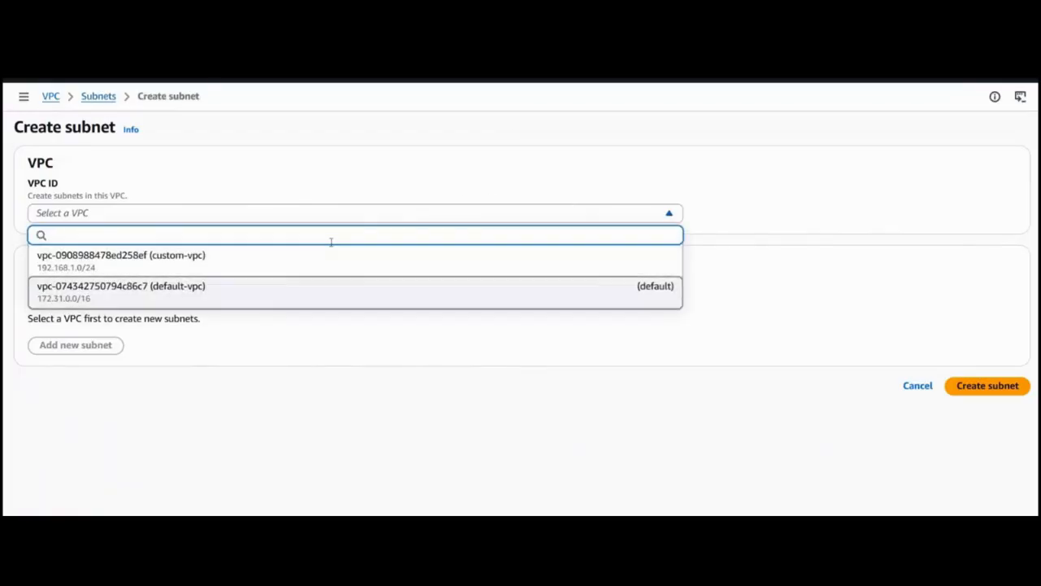
{"action": "left_click", "coordinate": [332, 252]}
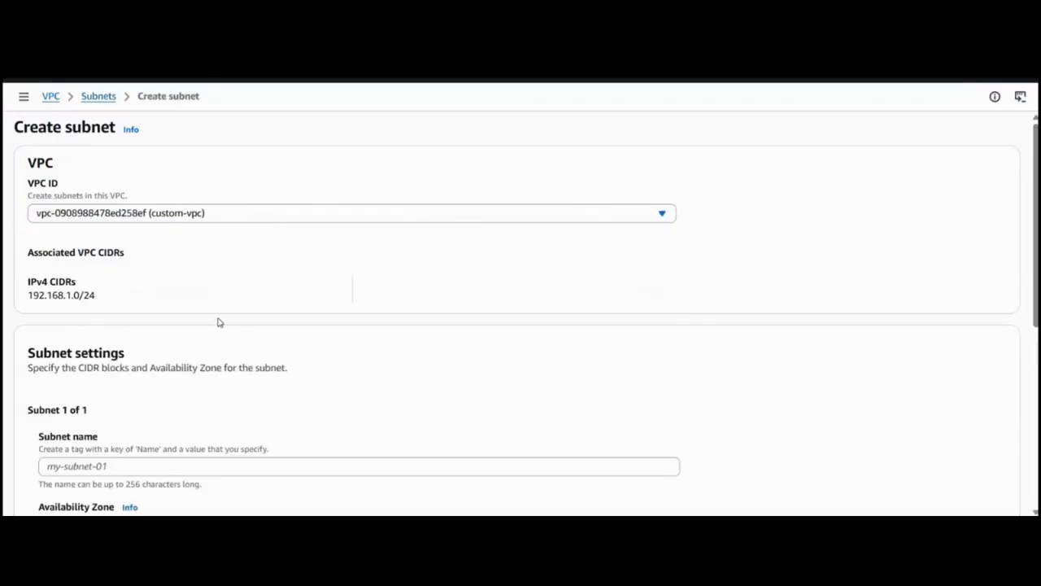
{"action": "scroll", "coordinate": [211, 321], "scroll_direction": "down", "scroll_amount": 3}
{"action": "left_click", "coordinate": [147, 355]}
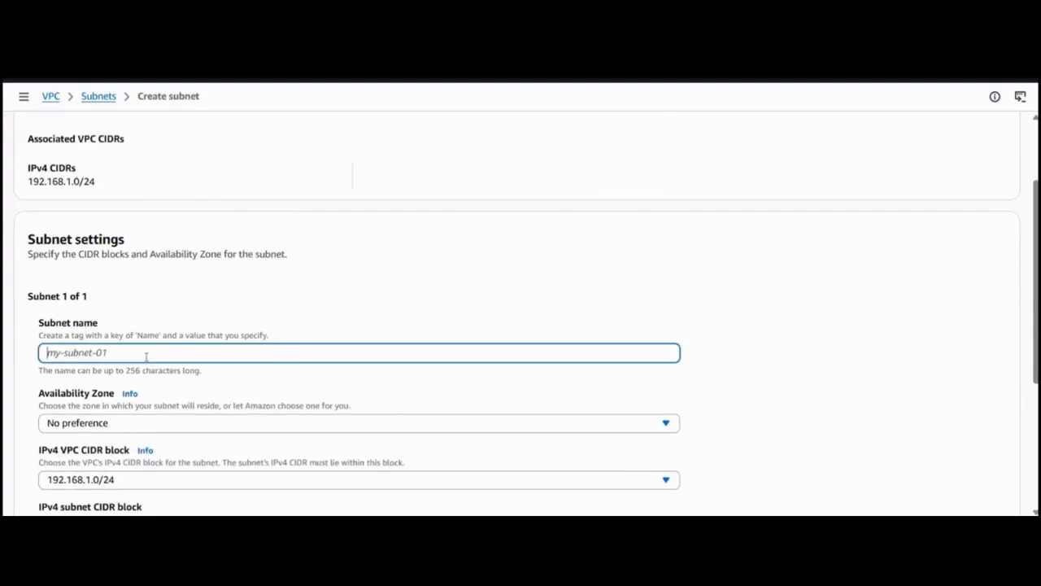
{"action": "type", "text": "custom-privatesubnet-1"}
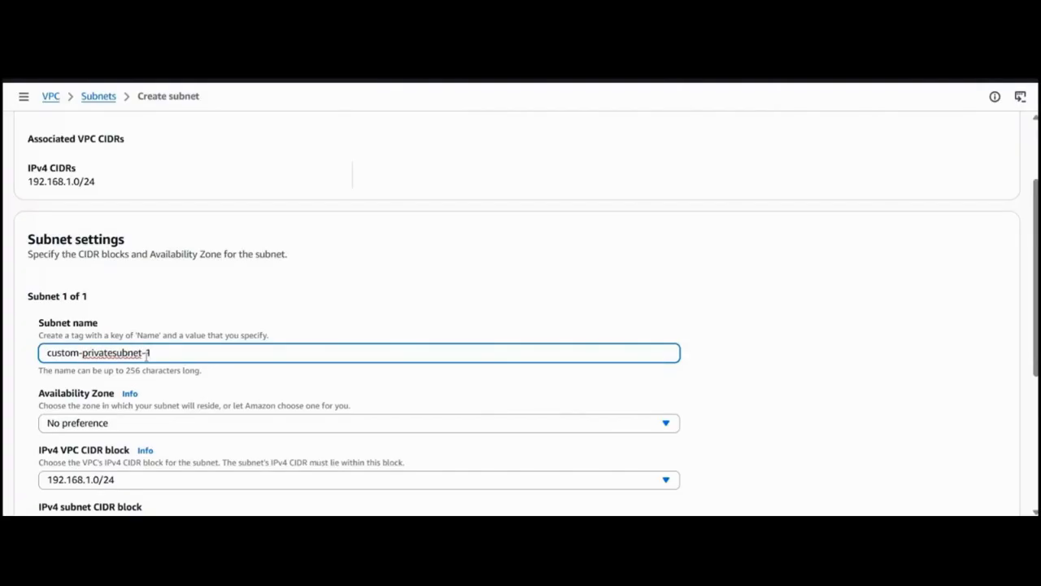
Set the new private subnet's Availability Zone to Asia Pacific (Mumbai) / aps1-az1 (ap-south-1a).
{"action": "scroll", "coordinate": [147, 352], "scroll_direction": "down", "scroll_amount": 1}
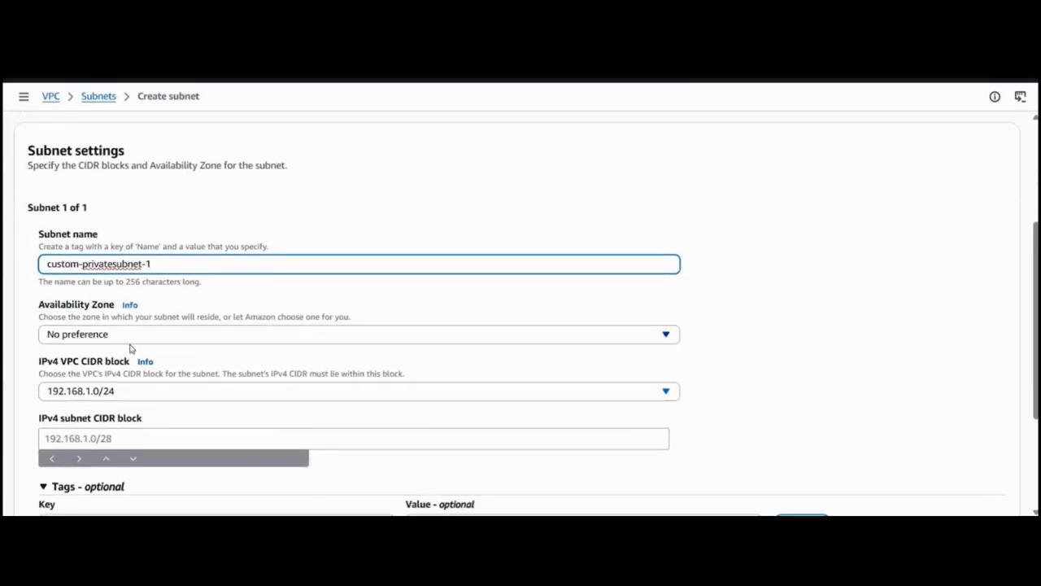
{"action": "left_click", "coordinate": [133, 343]}
{"action": "left_click", "coordinate": [135, 338]}
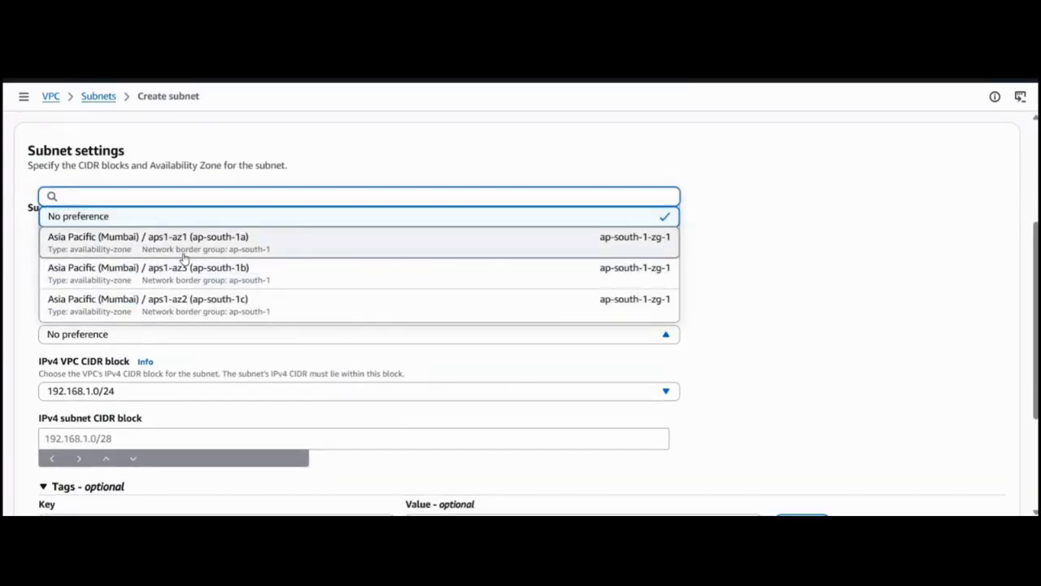
{"action": "left_click", "coordinate": [183, 257]}
Copy the network 192.168.1.128/26 from the IP calculator results into the private subnet's IPv4 subnet CIDR block in the VPC console.
{"action": "scroll", "coordinate": [131, 310], "scroll_direction": "down", "scroll_amount": 1}
{"action": "left_click", "coordinate": [131, 316]}
{"action": "key", "text": "ctrl+Tab"}
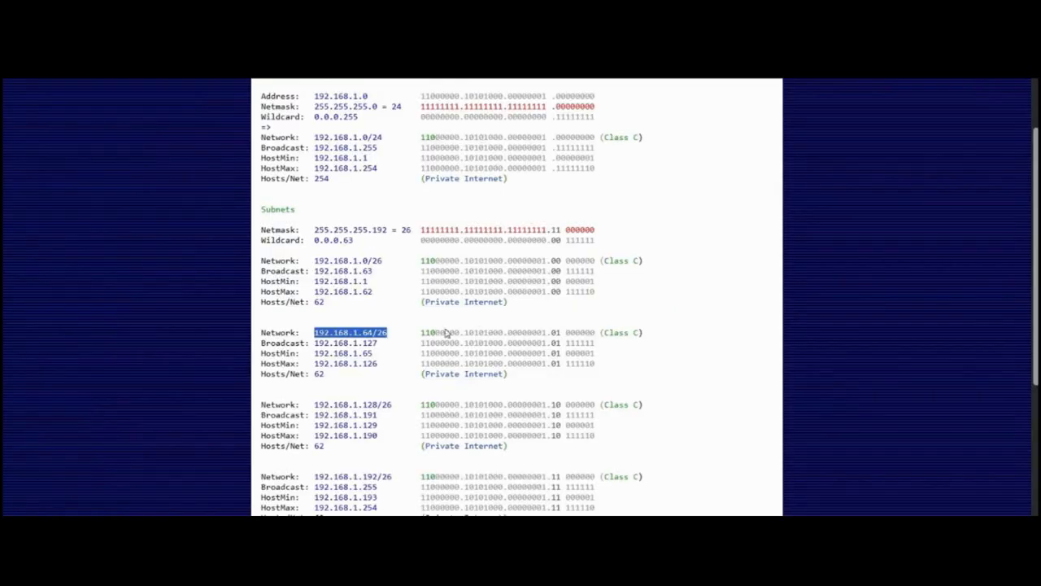
{"action": "left_click", "coordinate": [413, 399]}
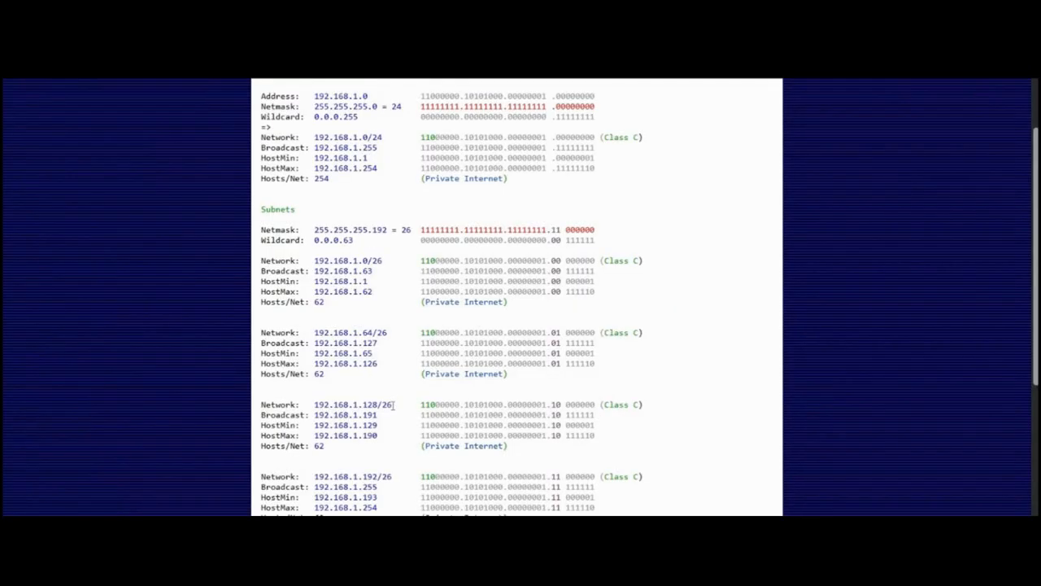
{"action": "left_click_drag", "start_coordinate": [393, 404], "coordinate": [315, 405]}
{"action": "key", "text": "ctrl+c"}
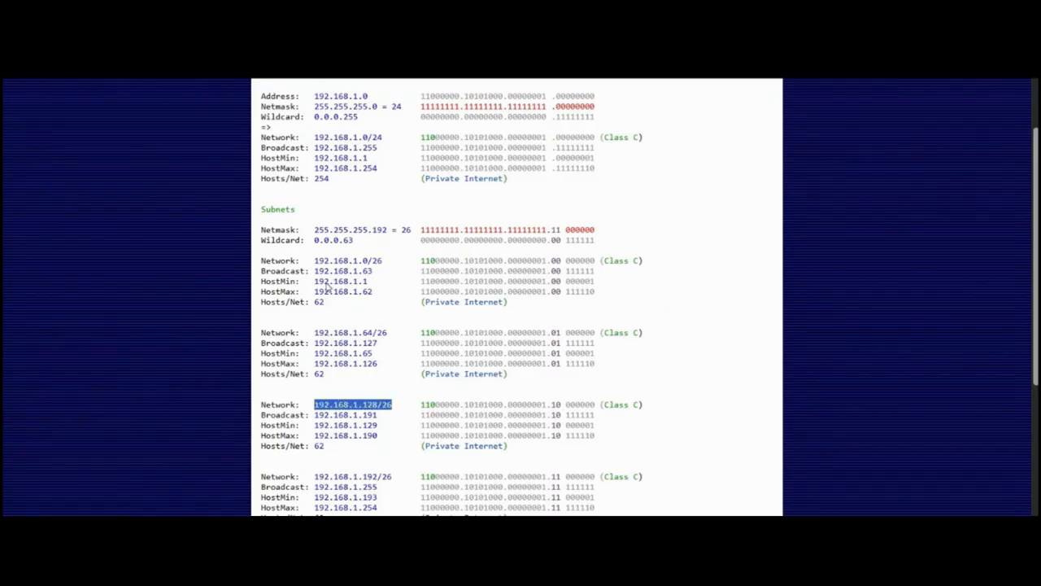
{"action": "key", "text": "ctrl+Tab"}
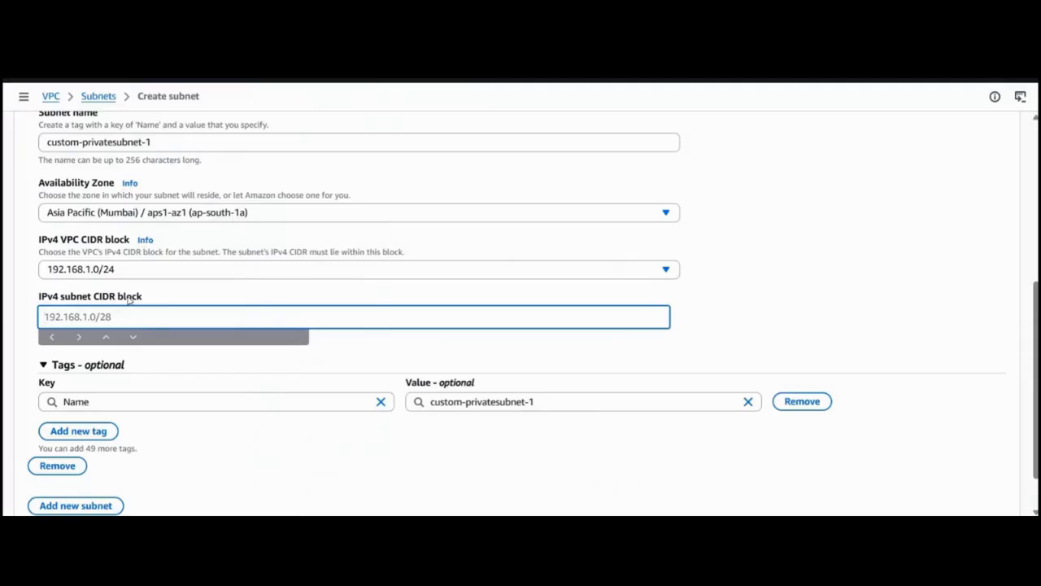
{"action": "key", "text": "ctrl+v"}
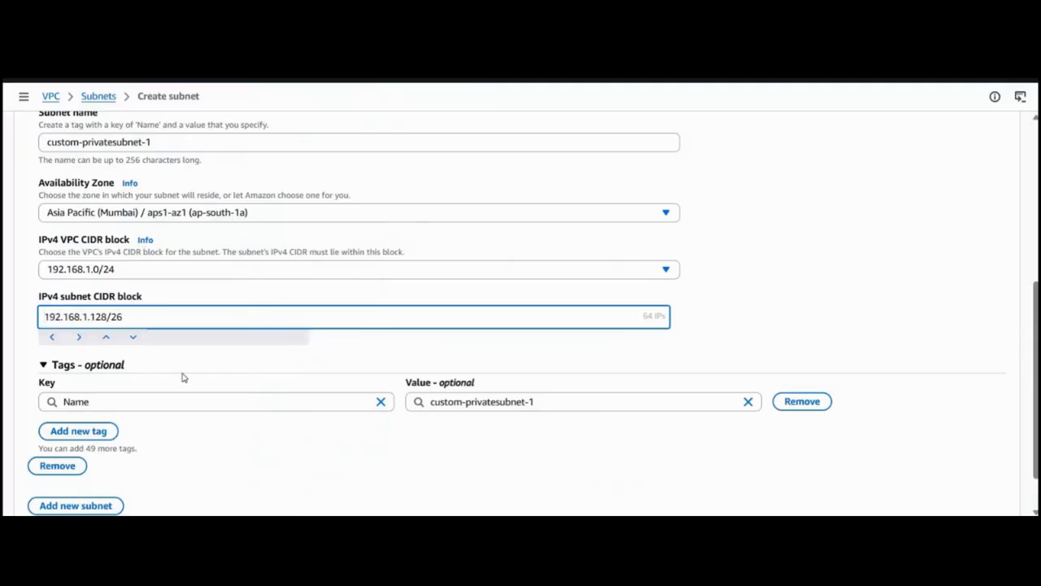
Add a second subnet to the creation form and name it custom-privatesubnet-4.
{"action": "scroll", "coordinate": [183, 377], "scroll_direction": "down", "scroll_amount": 1}
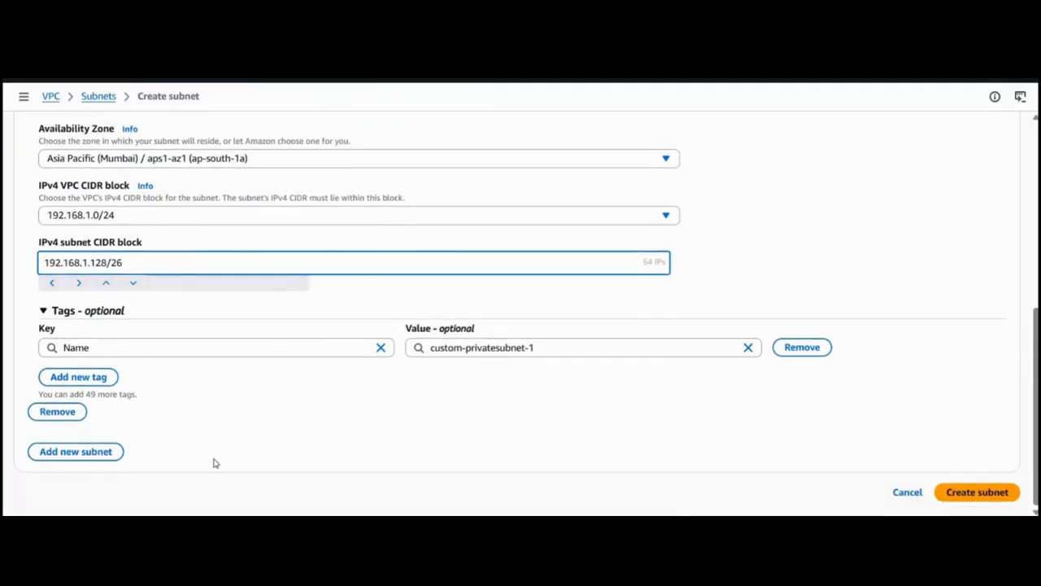
{"action": "left_click", "coordinate": [76, 451]}
{"action": "scroll", "coordinate": [77, 342], "scroll_direction": "down", "scroll_amount": 5}
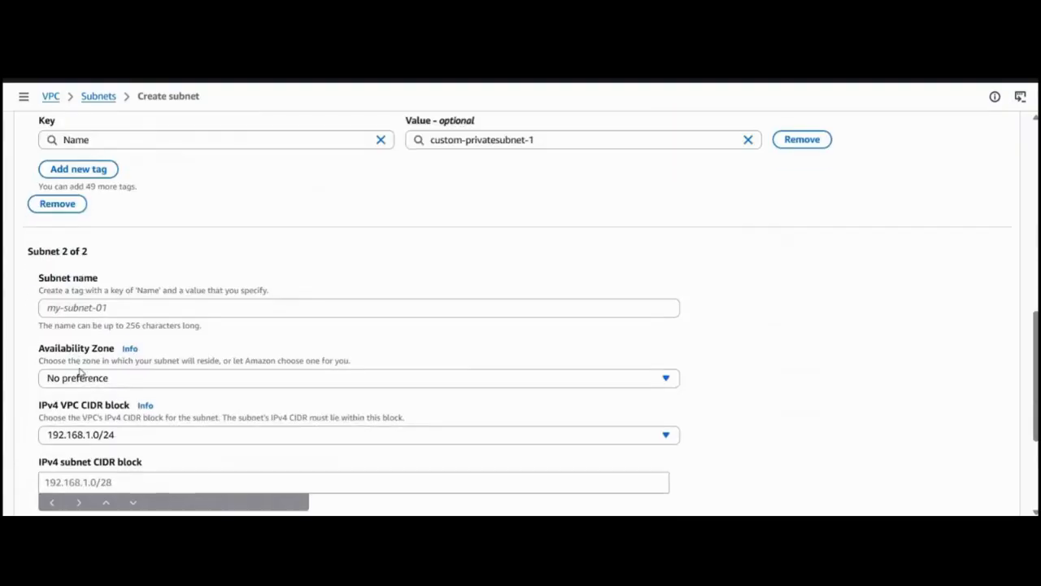
{"action": "left_click", "coordinate": [74, 309]}
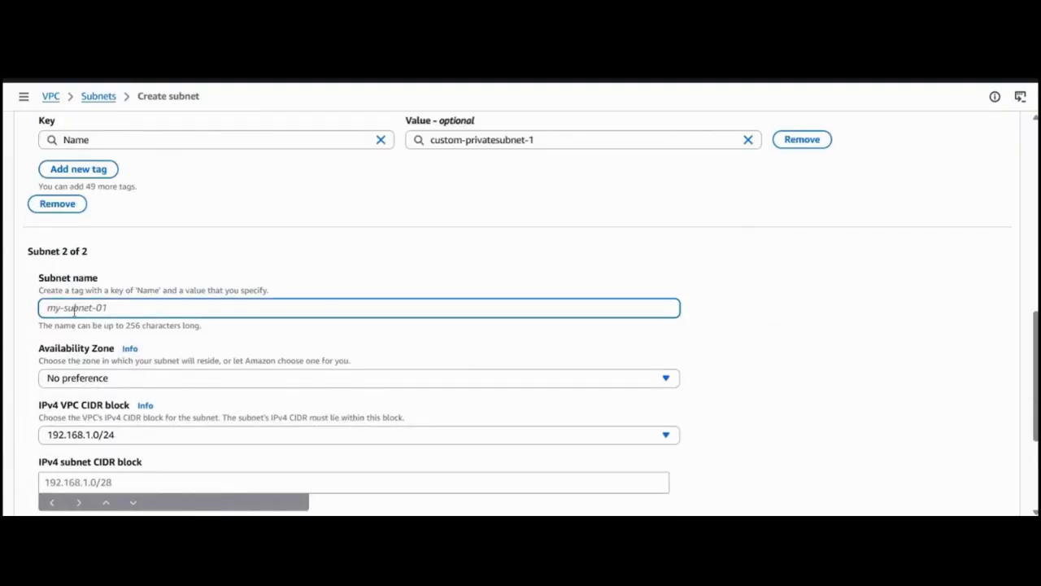
{"action": "type", "text": "custom"}
{"action": "type", "text": "-priv"}
{"action": "type", "text": "atr"}
{"action": "type", "text": "subnet-4"}
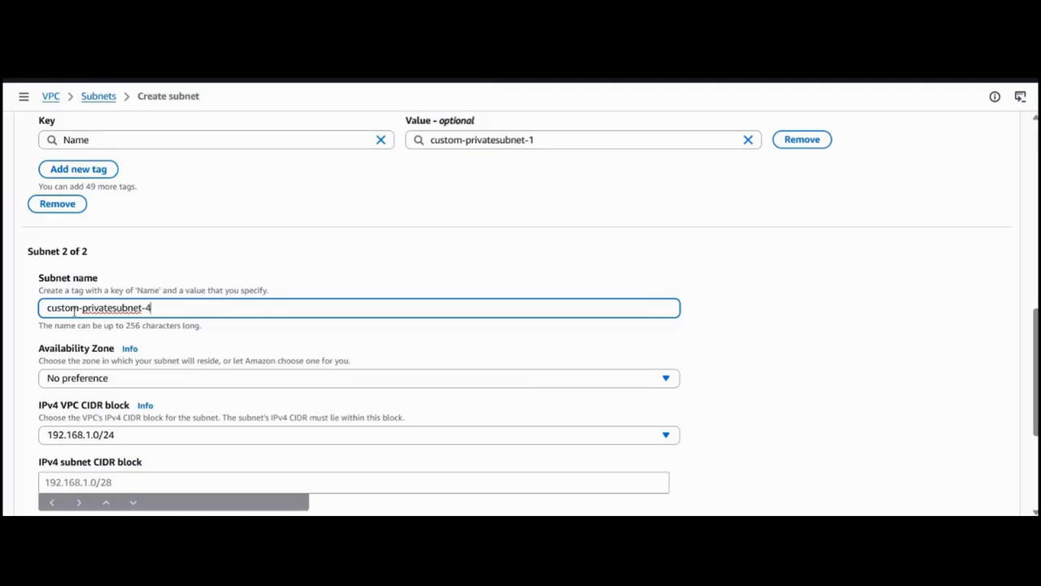
Change the first subnet's name to custom-privatesubnet-3 and set the second subnet's Availability Zone to aps1-az3 (ap-south-1b).
{"action": "scroll", "coordinate": [75, 310], "scroll_direction": "up", "scroll_amount": 5}
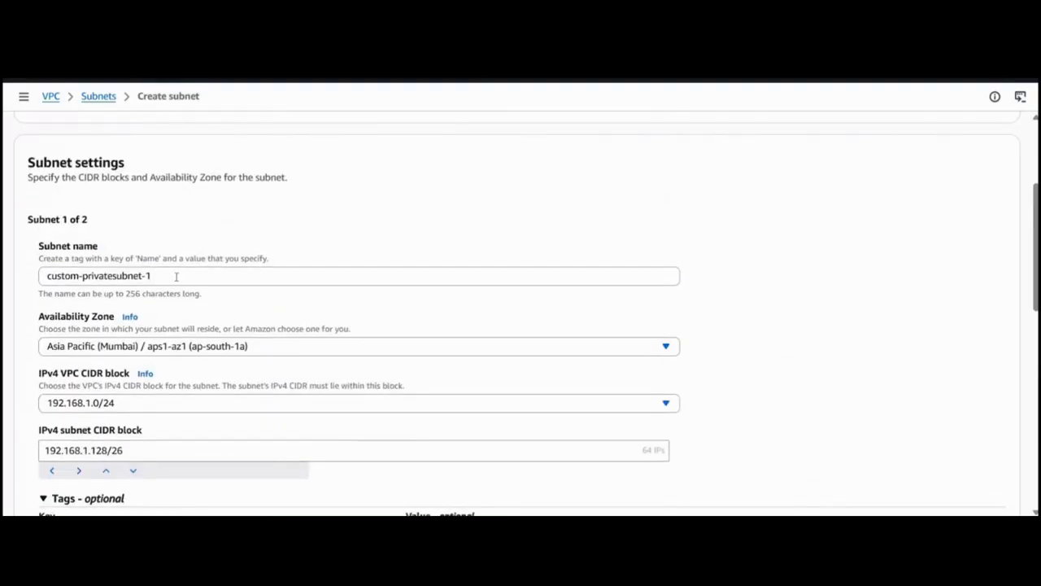
{"action": "left_click", "coordinate": [172, 277]}
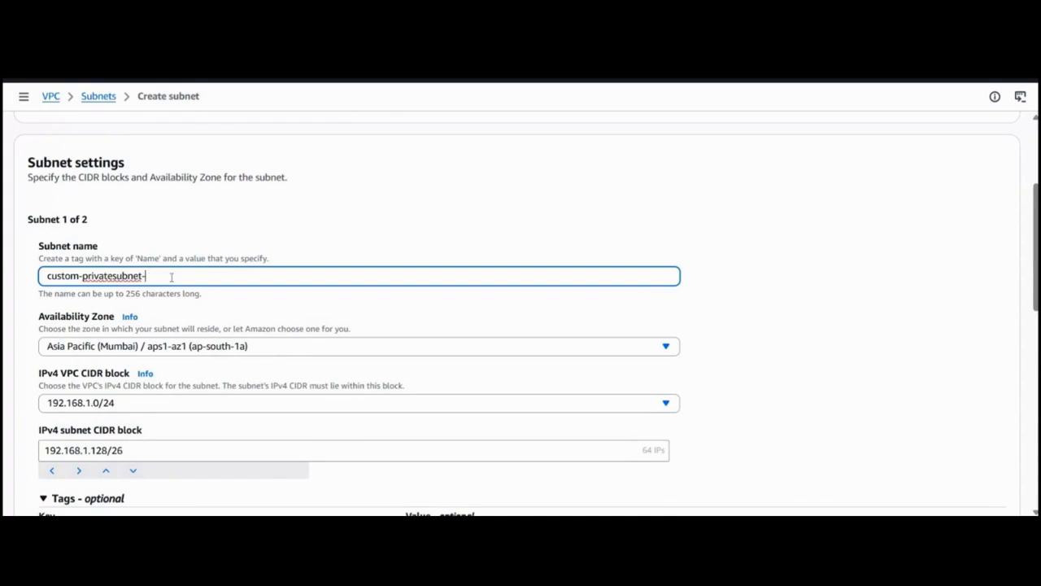
{"action": "scroll", "coordinate": [172, 277], "scroll_direction": "down", "scroll_amount": 10}
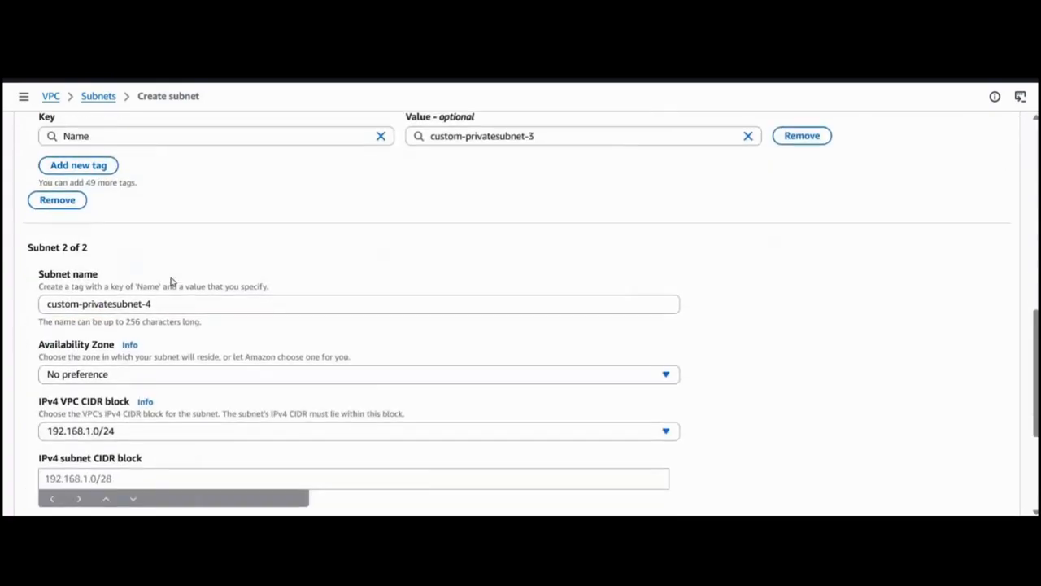
{"action": "left_click", "coordinate": [160, 257]}
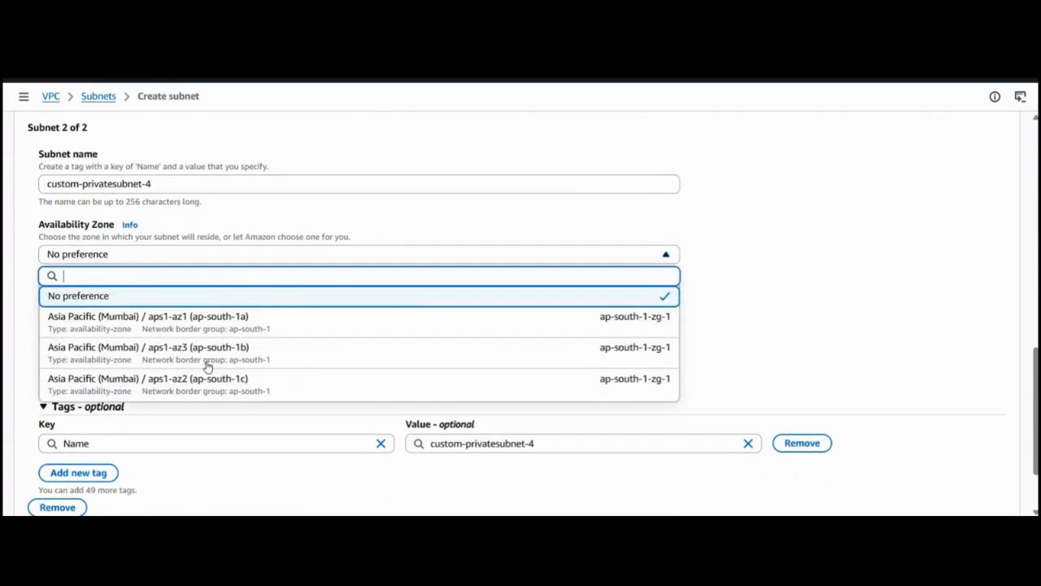
{"action": "left_click", "coordinate": [206, 359]}
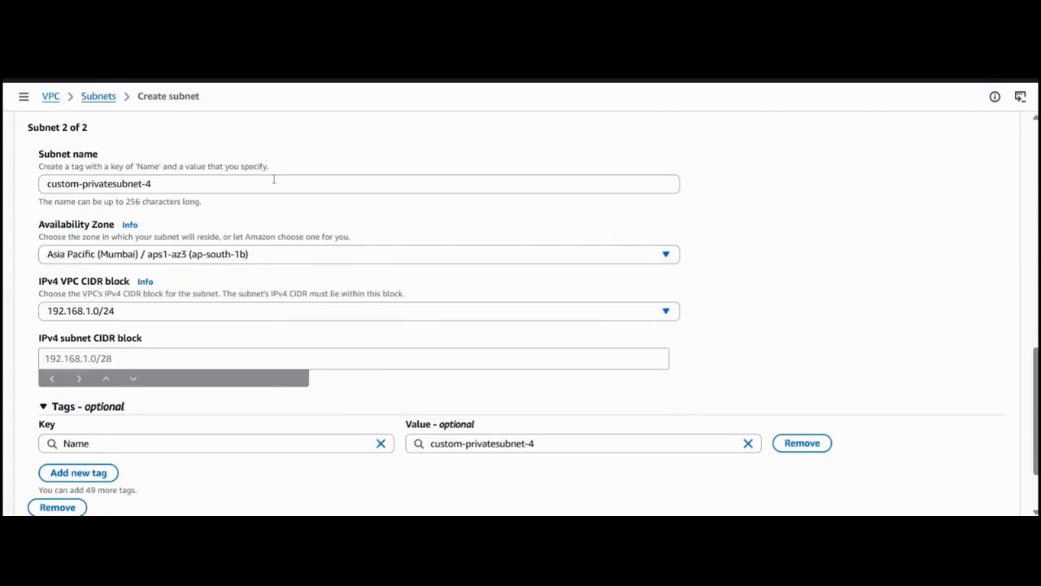
Copy 192.168.1.192/26 from the IP calculator into custom-privatesubnet-4's IPv4 CIDR block in the VPC console and create both private subnets.
{"action": "scroll", "coordinate": [274, 180], "scroll_direction": "up", "scroll_amount": 8}
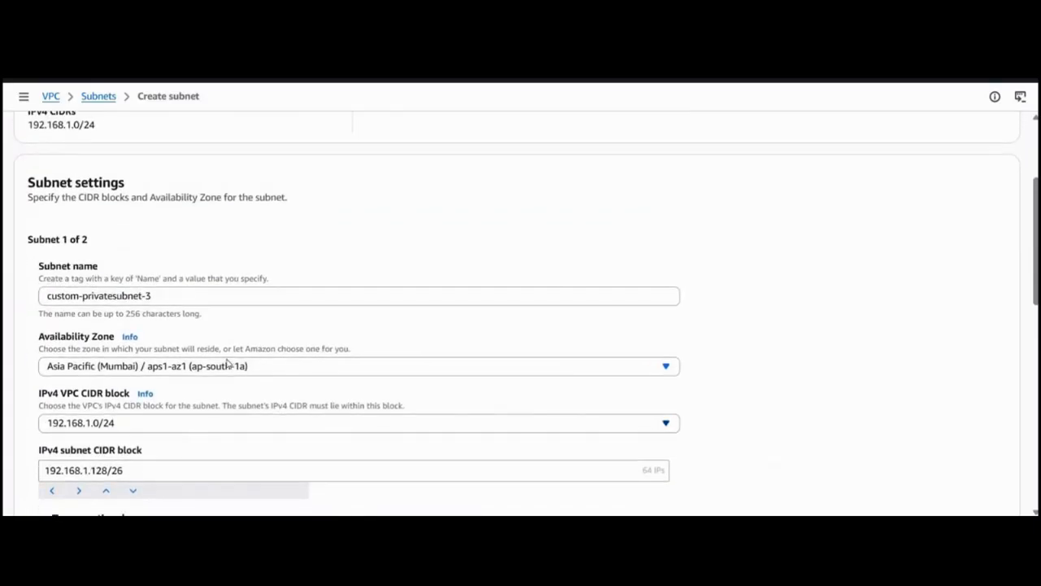
{"action": "scroll", "coordinate": [250, 367], "scroll_direction": "down", "scroll_amount": 7}
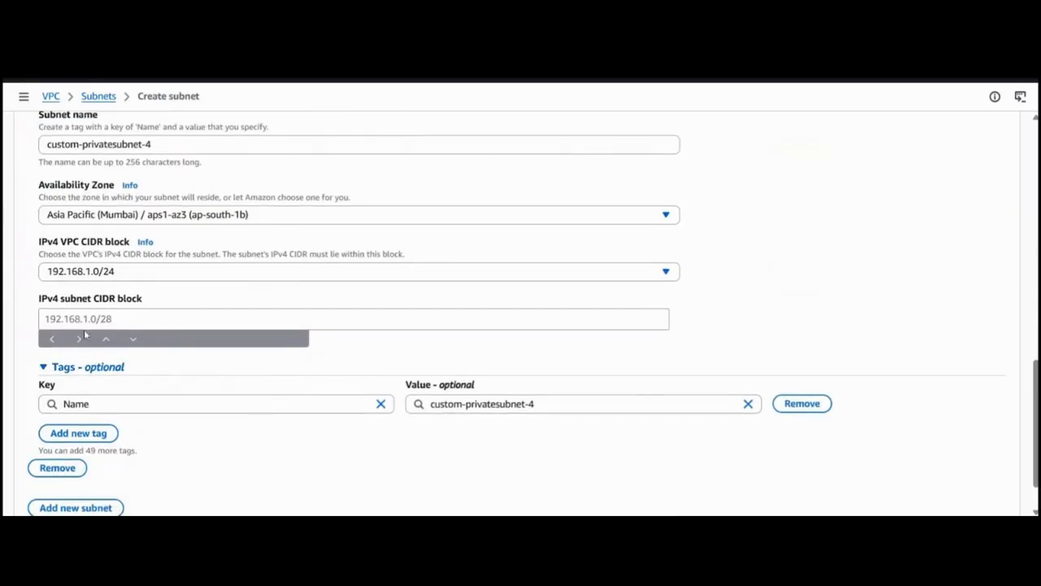
{"action": "left_click", "coordinate": [187, 316]}
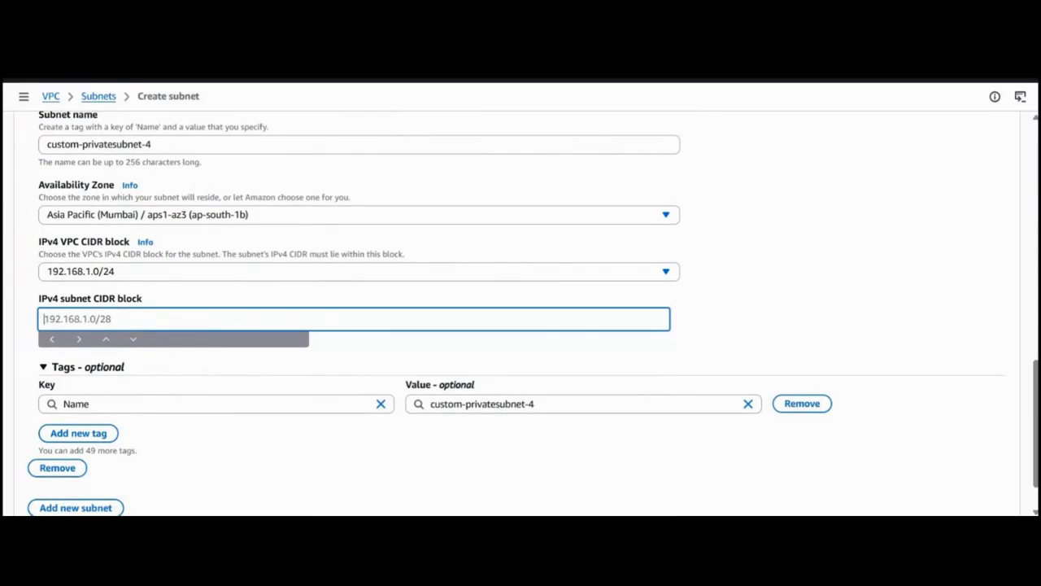
{"action": "key", "text": "ctrl+Tab"}
{"action": "left_click", "coordinate": [389, 477]}
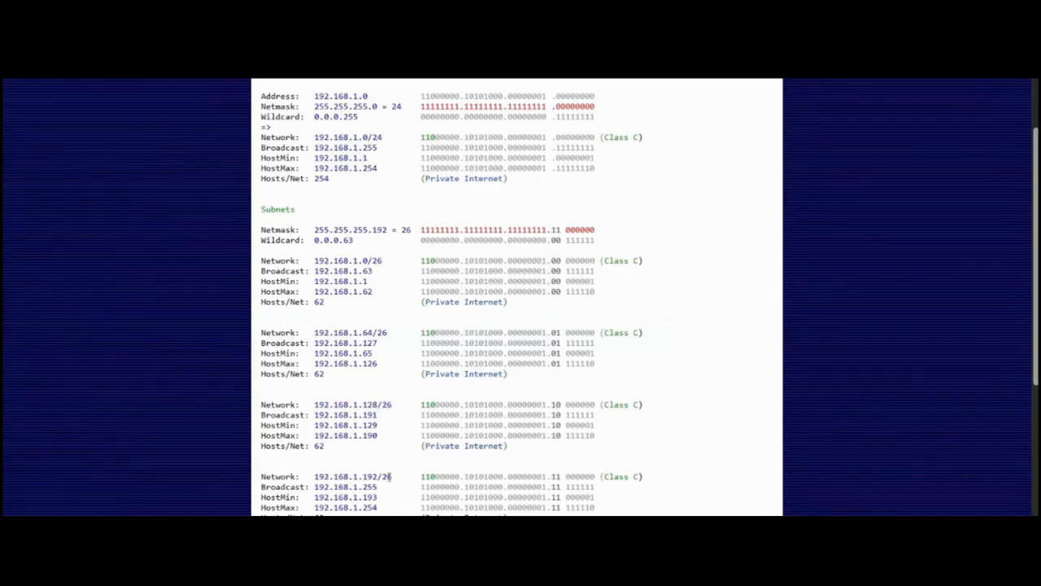
{"action": "left_click_drag", "start_coordinate": [359, 475], "coordinate": [316, 480]}
{"action": "key", "text": "ctrl+c"}
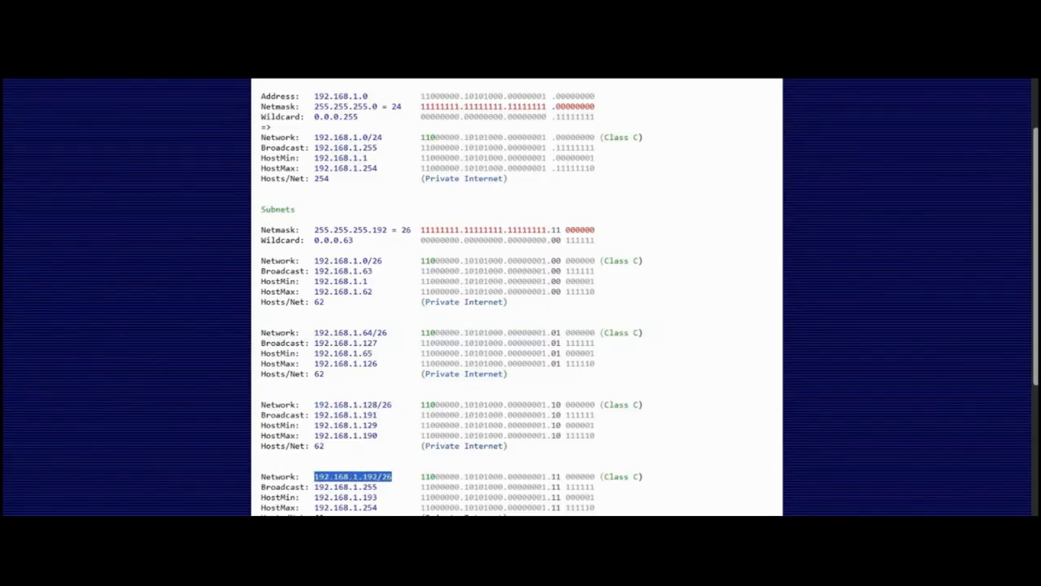
{"action": "left_click", "coordinate": [131, 11]}
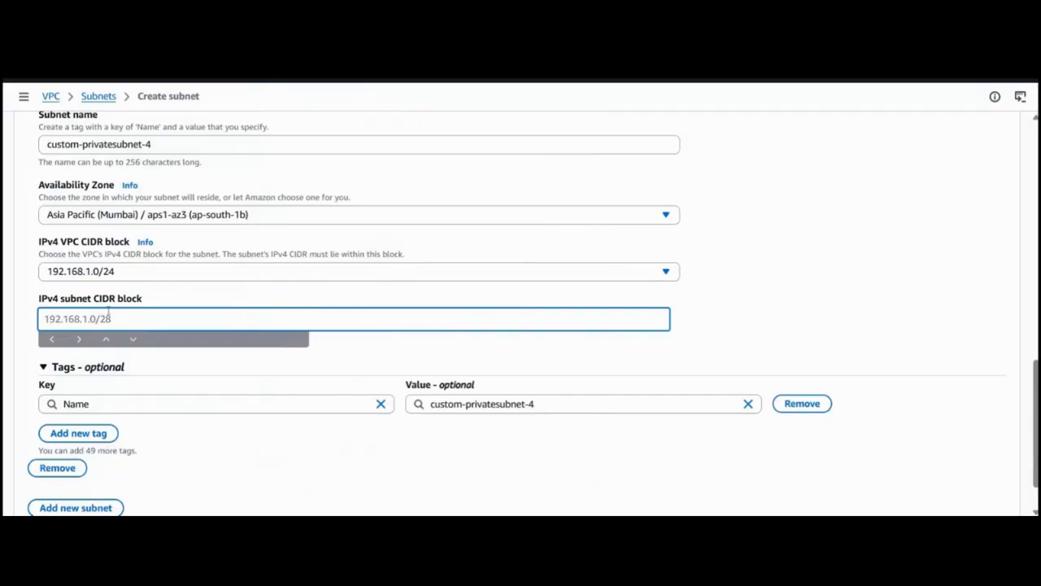
{"action": "key", "text": "ctrl+v"}
{"action": "scroll", "coordinate": [589, 411], "scroll_direction": "down", "scroll_amount": 1}
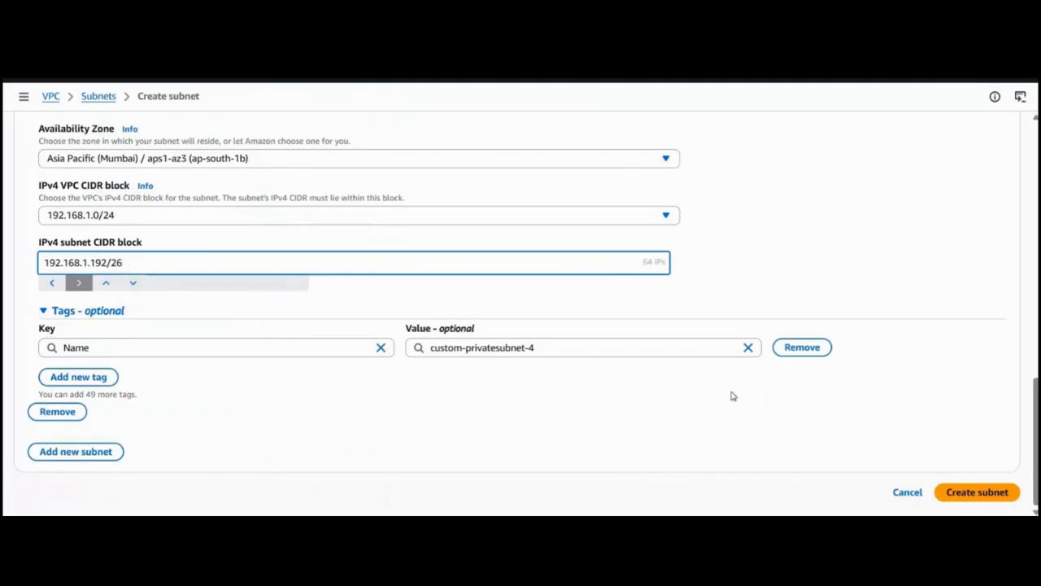
{"action": "left_click", "coordinate": [975, 492]}
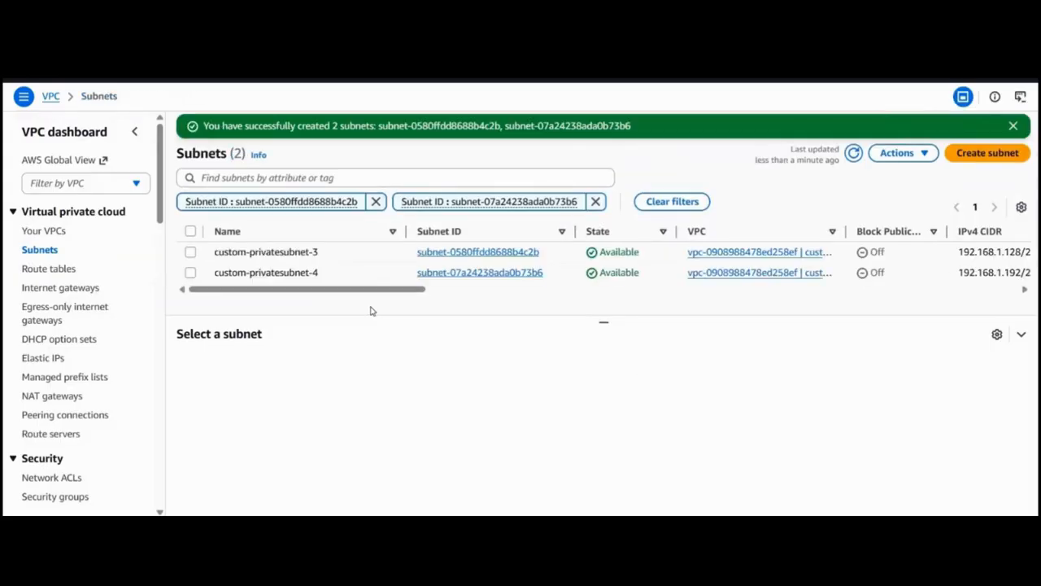
Remove both subnet ID filters and enlarge the subnet list to show all subnets.
{"action": "left_click", "coordinate": [376, 202]}
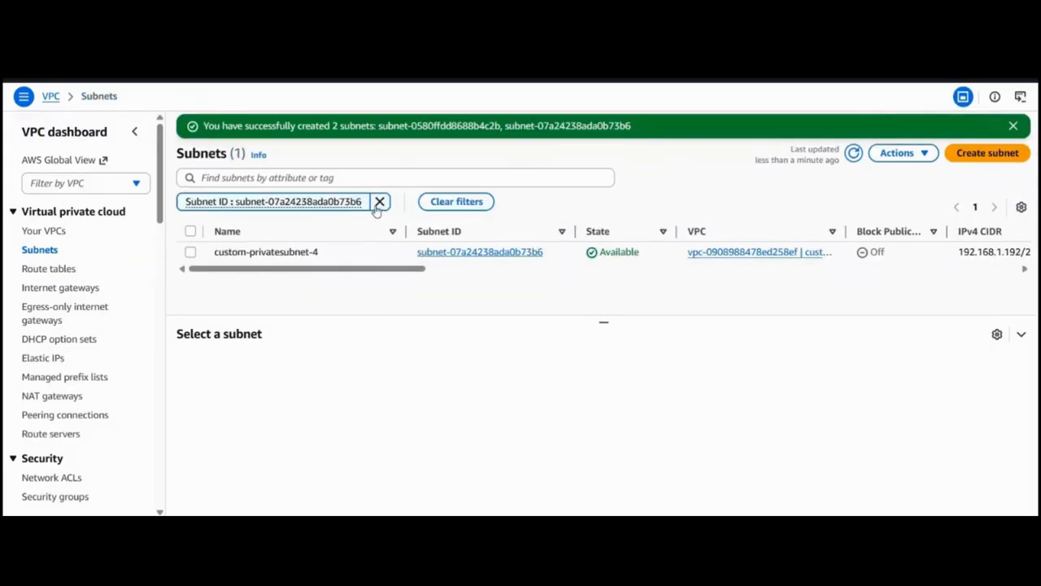
{"action": "left_click", "coordinate": [379, 202]}
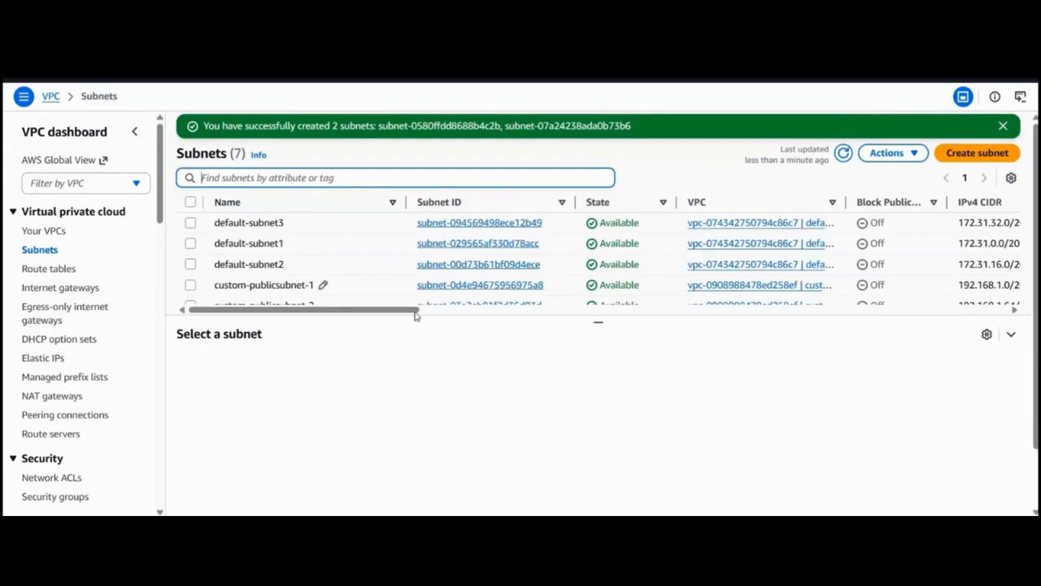
{"action": "left_click_drag", "start_coordinate": [597, 320], "coordinate": [607, 399]}
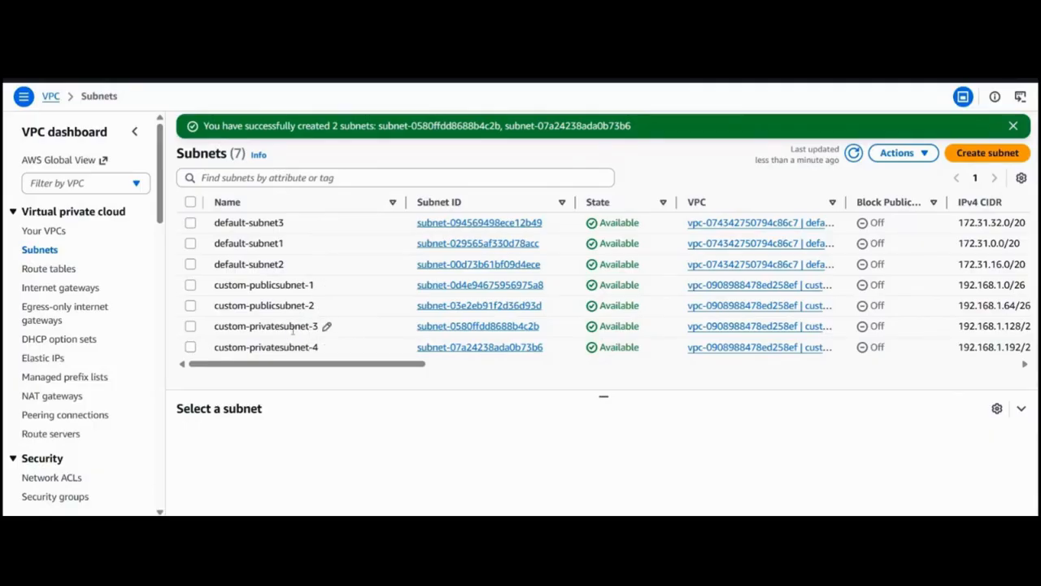
Open the subnet settings of custom-publicsubnet-1 for editing.
{"action": "left_click", "coordinate": [191, 285]}
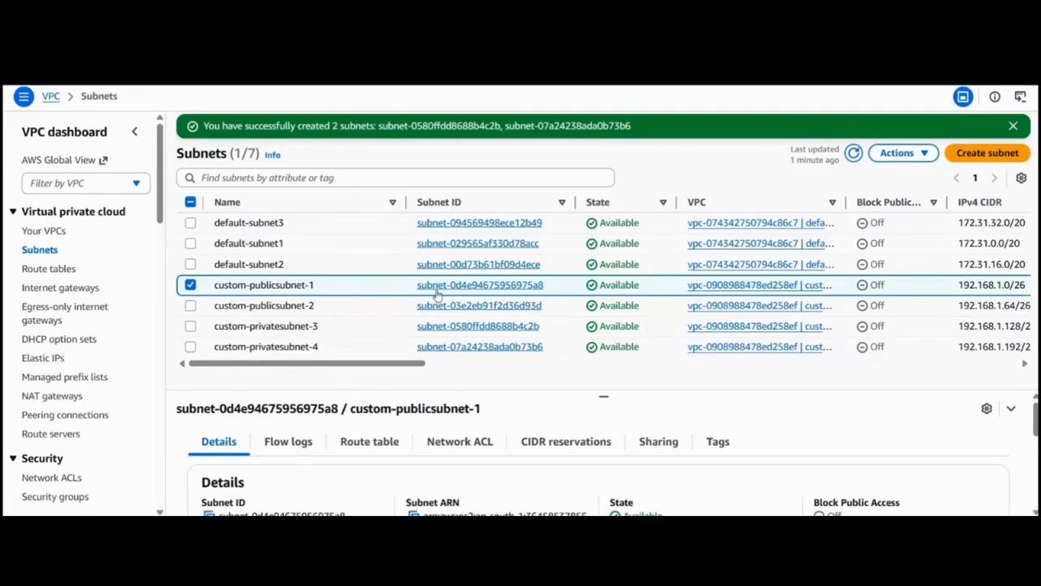
{"action": "left_click", "coordinate": [903, 154]}
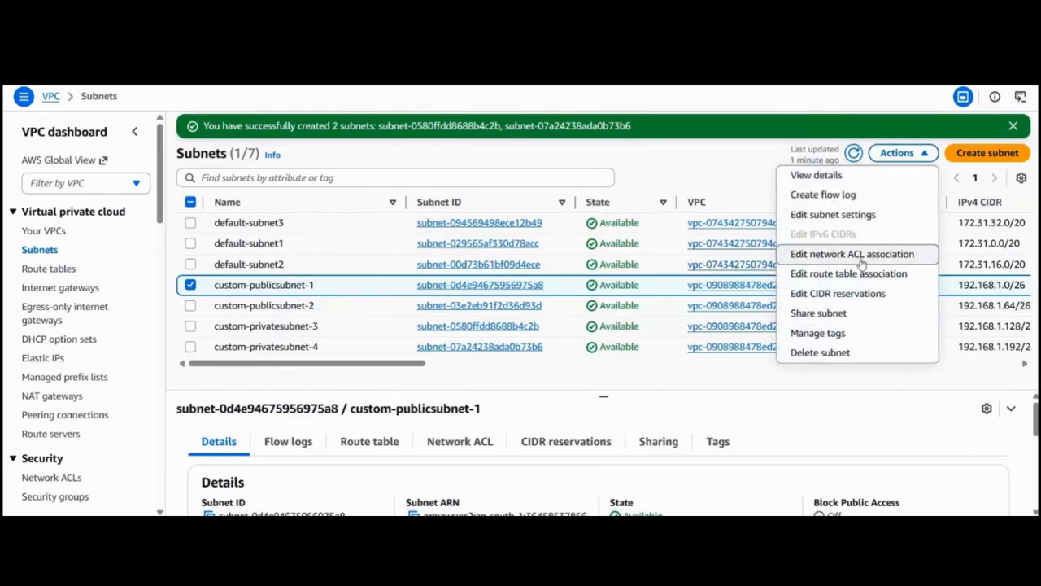
{"action": "left_click", "coordinate": [840, 216]}
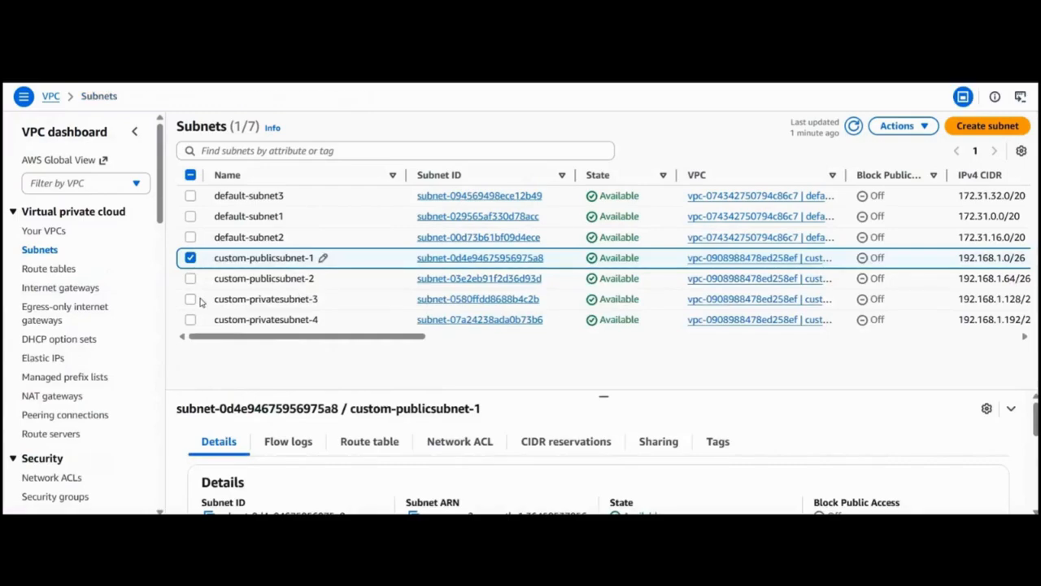
Enable auto-assign public IPv4 address in the settings of custom-publicsubnet-2 and save the change.
{"action": "left_click", "coordinate": [190, 279]}
{"action": "left_click", "coordinate": [190, 258]}
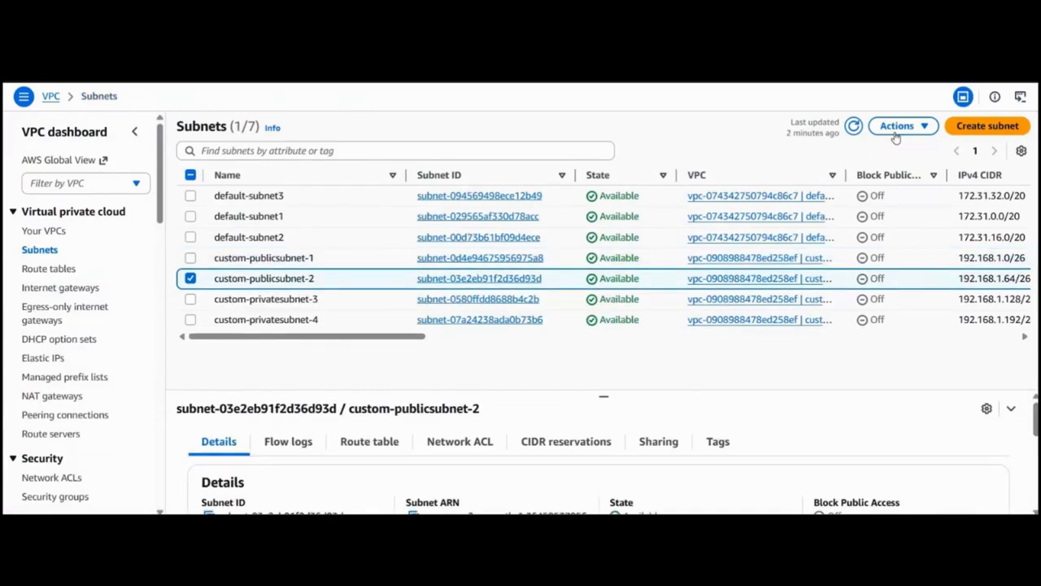
{"action": "left_click", "coordinate": [897, 126]}
{"action": "left_click", "coordinate": [846, 189]}
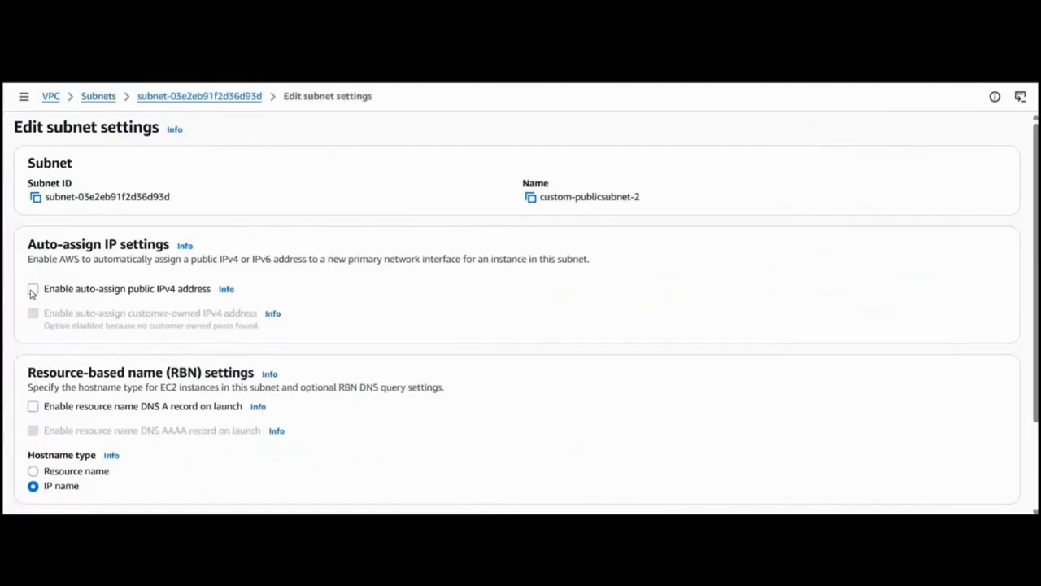
{"action": "left_click", "coordinate": [33, 291]}
{"action": "scroll", "coordinate": [474, 323], "scroll_direction": "down", "scroll_amount": 2}
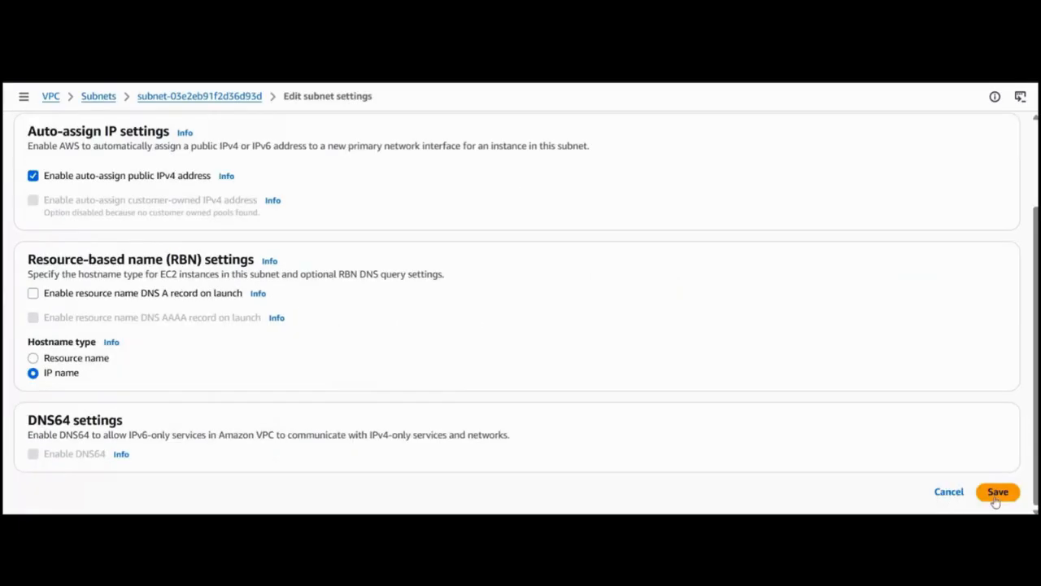
{"action": "left_click", "coordinate": [997, 493]}
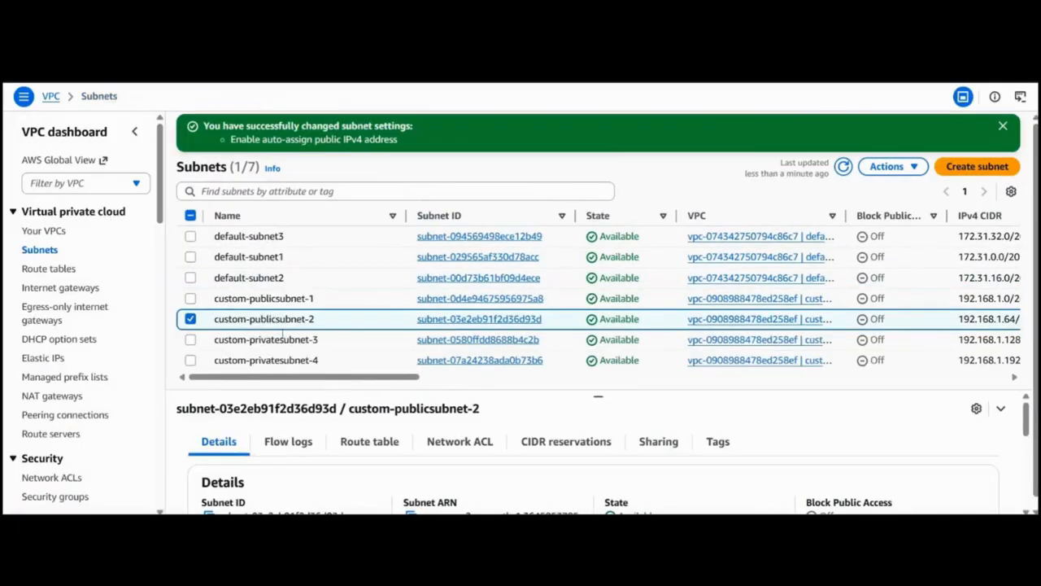
Start creating a new route table in the VPC console and name it custom-privatert.
{"action": "left_click", "coordinate": [44, 272]}
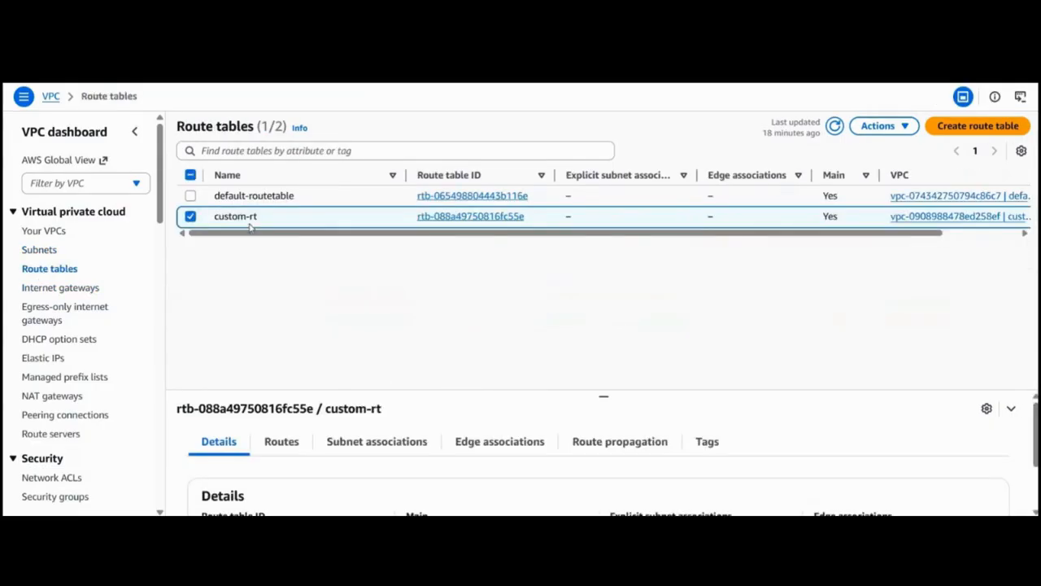
{"action": "left_click", "coordinate": [968, 127]}
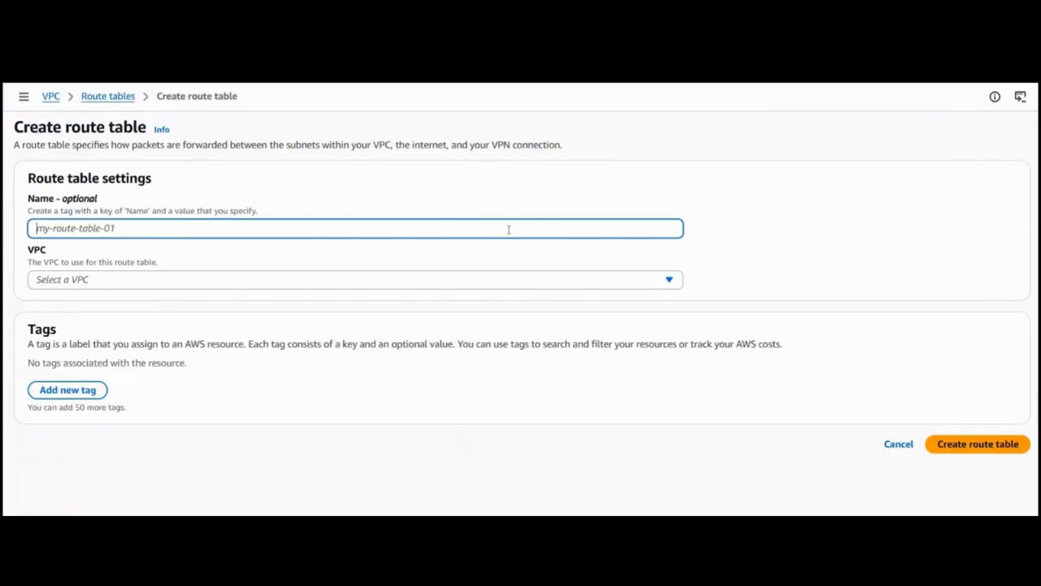
{"action": "type", "text": "cust"}
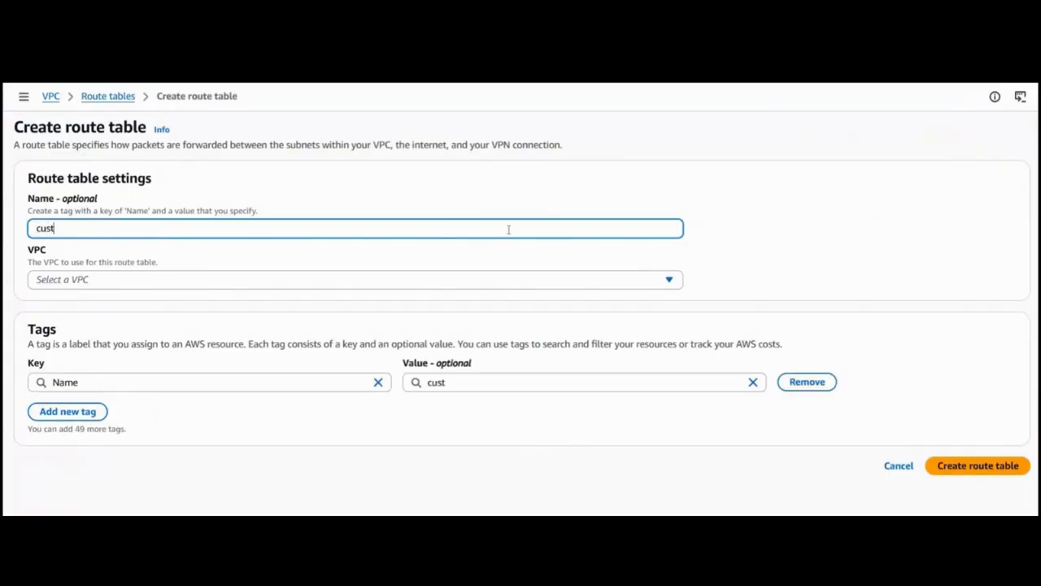
{"action": "type", "text": "om-private"}
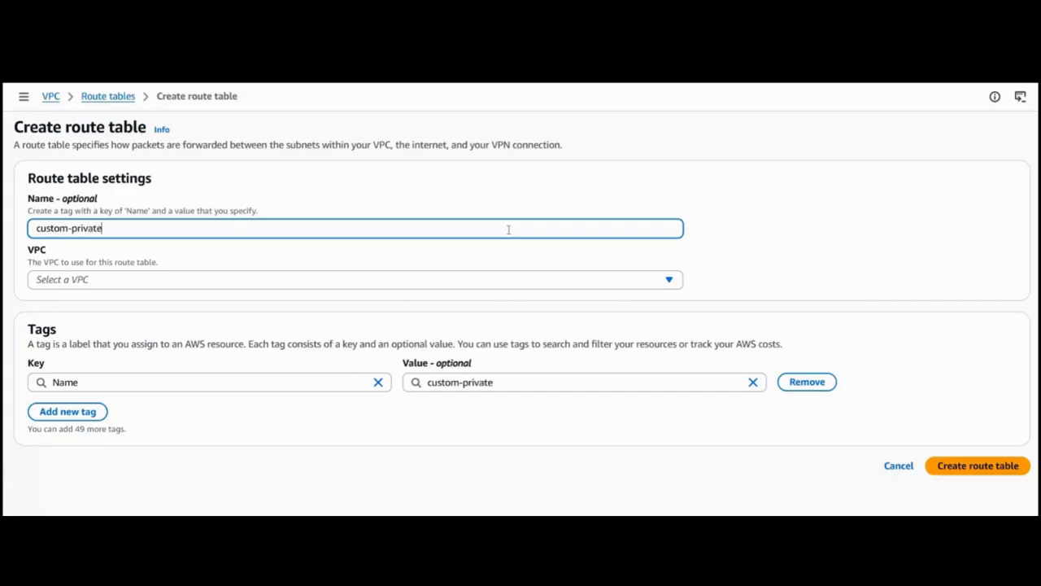
{"action": "type", "text": "rt"}
Assign the new route table to custom-vpc and create it.
{"action": "left_click", "coordinate": [282, 282]}
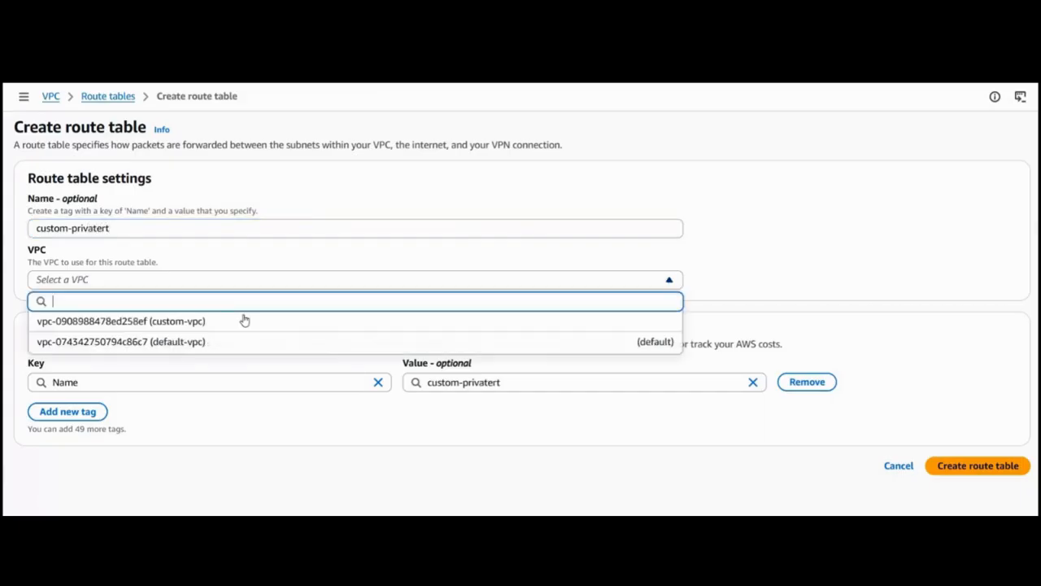
{"action": "left_click", "coordinate": [240, 325]}
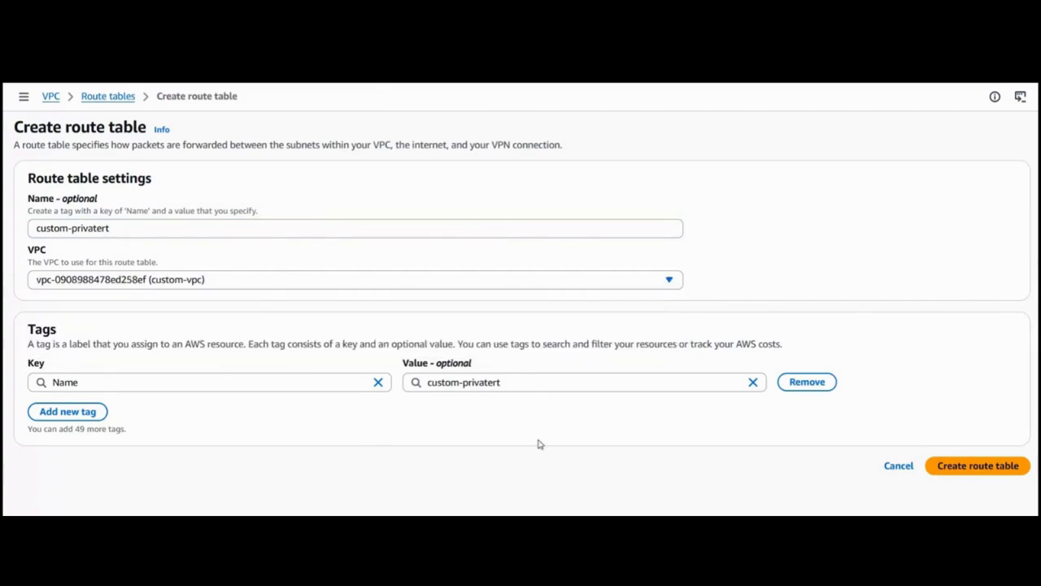
{"action": "left_click", "coordinate": [994, 471]}
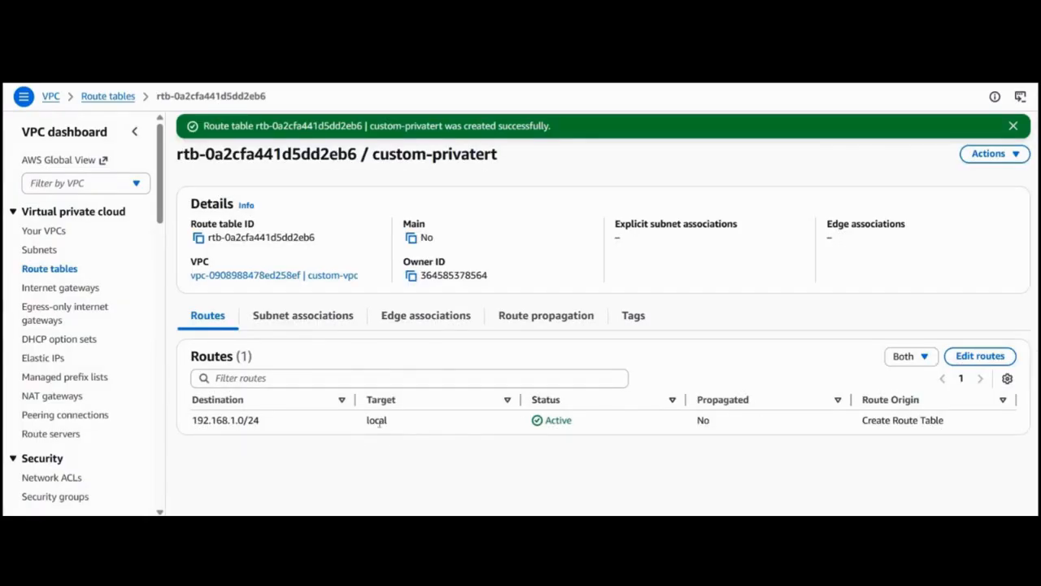
Examine the target of custom-privatert's route and return to the list of route tables.
{"action": "left_click_drag", "start_coordinate": [355, 426], "coordinate": [389, 422]}
{"action": "left_click", "coordinate": [440, 440]}
{"action": "left_click", "coordinate": [55, 268]}
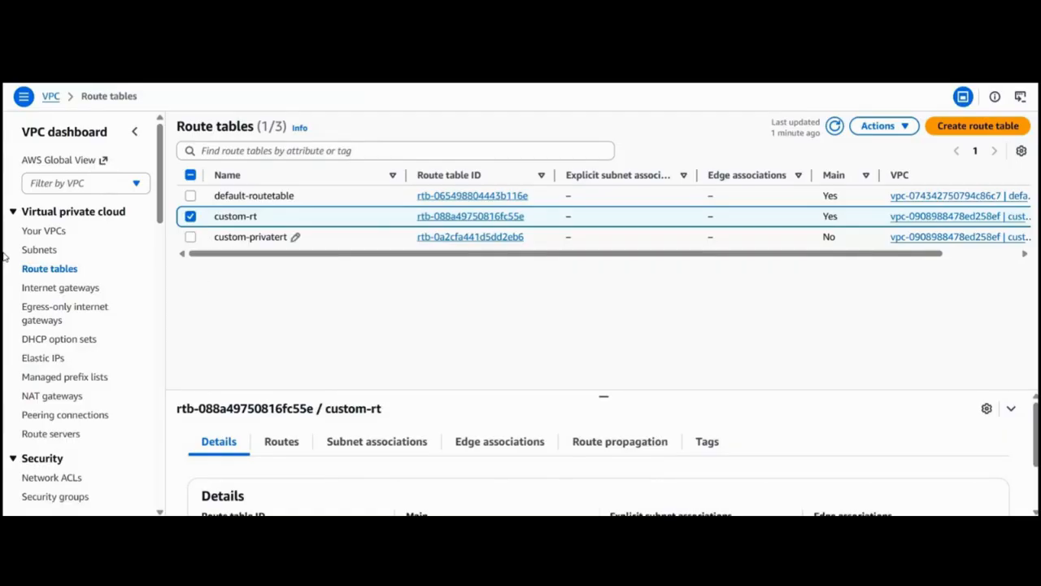
Select only custom-privatert and review its explicit and non-explicit subnet associations in an enlarged details area.
{"action": "left_click", "coordinate": [190, 216]}
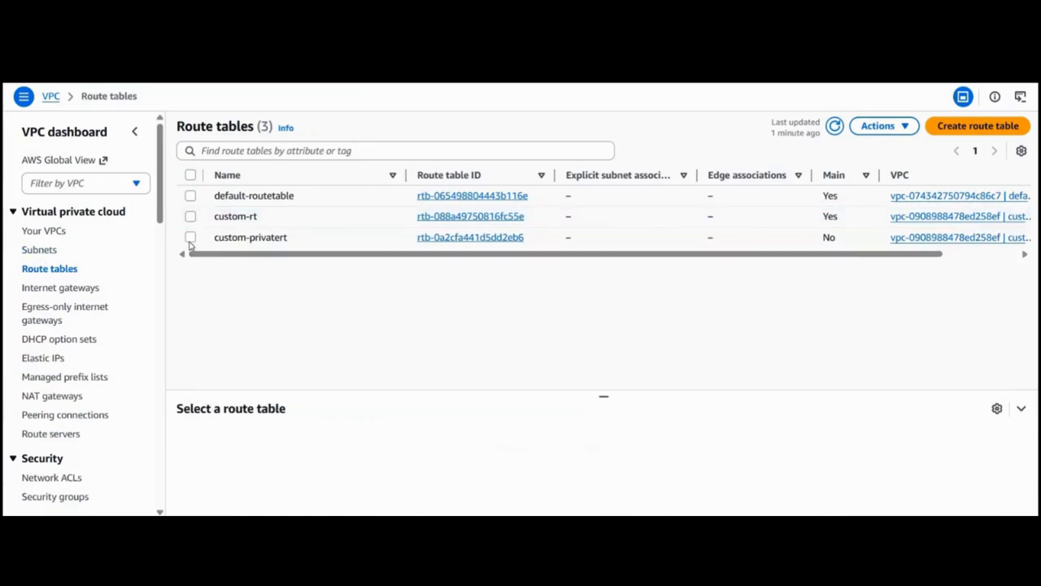
{"action": "left_click", "coordinate": [190, 237]}
{"action": "left_click", "coordinate": [898, 128]}
{"action": "left_click", "coordinate": [408, 398]}
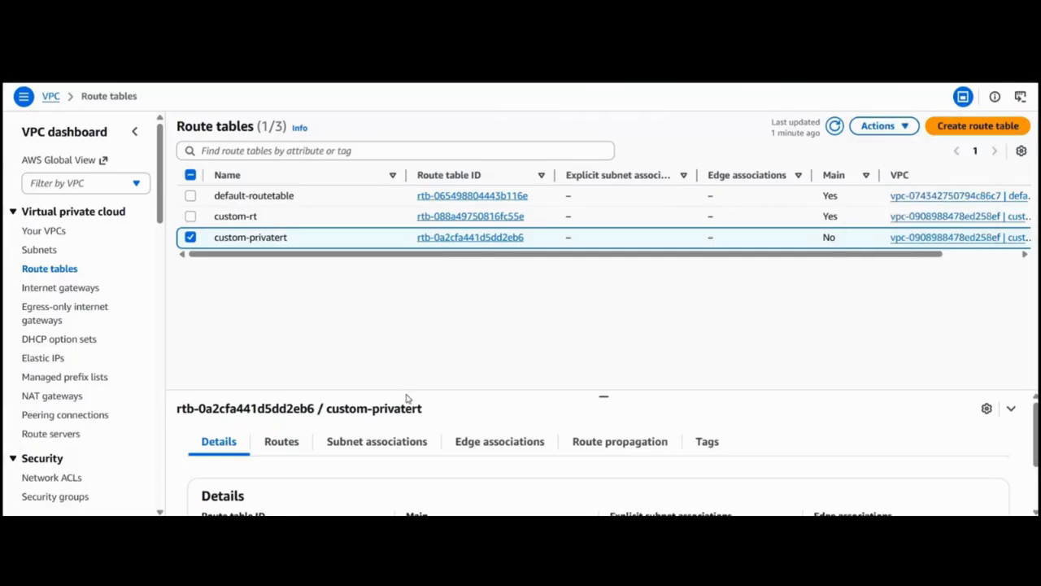
{"action": "left_click", "coordinate": [376, 442]}
{"action": "scroll", "coordinate": [379, 449], "scroll_direction": "down", "scroll_amount": 1}
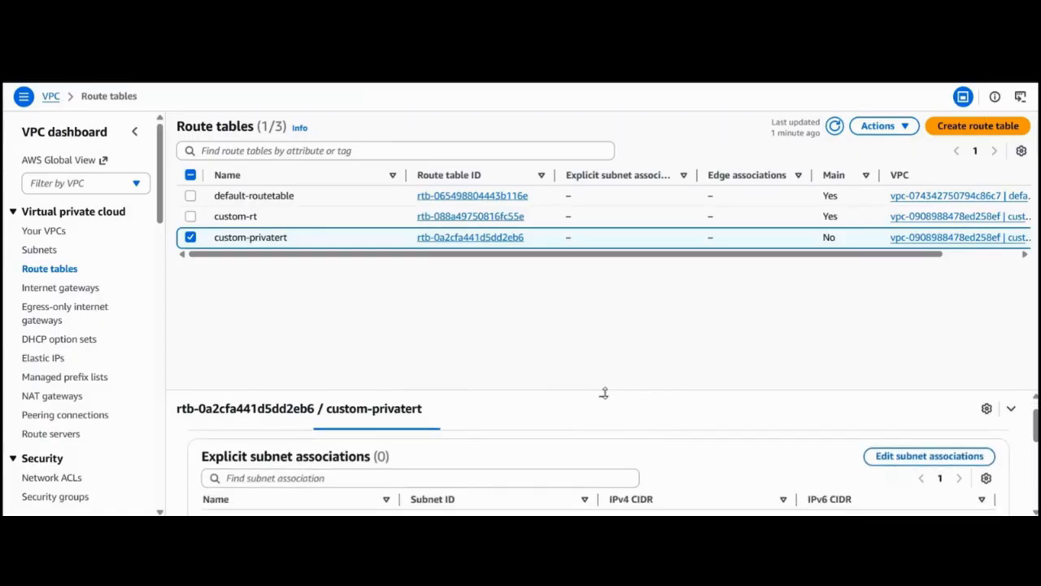
{"action": "left_click_drag", "start_coordinate": [604, 393], "coordinate": [573, 286]}
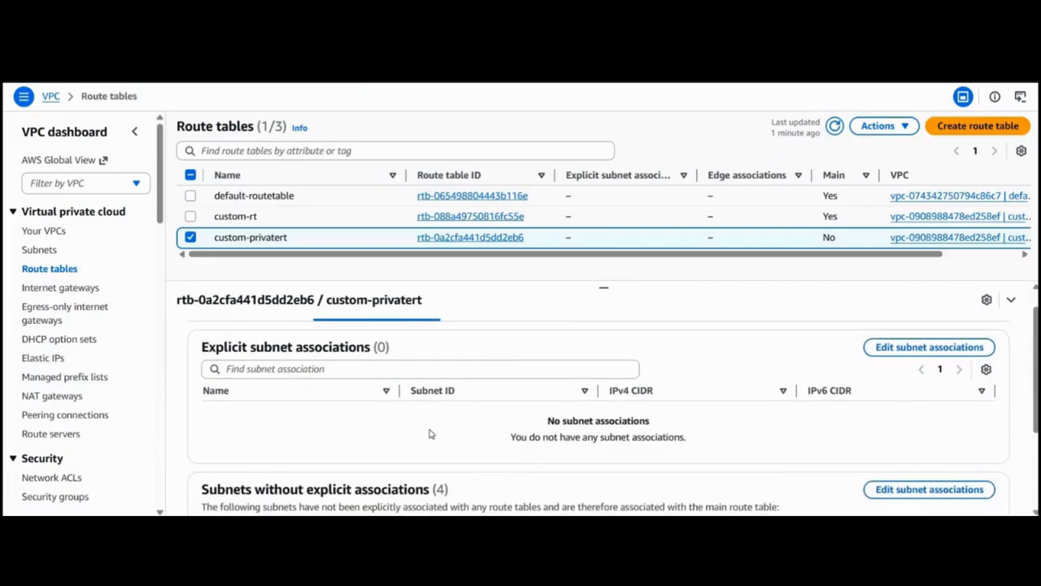
{"action": "scroll", "coordinate": [431, 435], "scroll_direction": "down", "scroll_amount": 1}
{"action": "scroll", "coordinate": [433, 436], "scroll_direction": "down", "scroll_amount": 1}
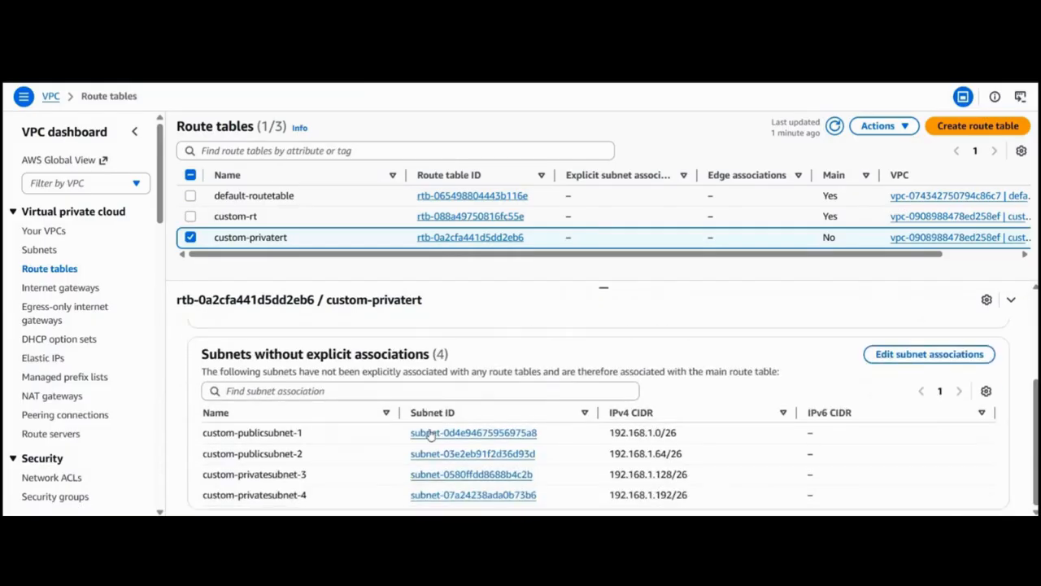
{"action": "scroll", "coordinate": [602, 415], "scroll_direction": "up", "scroll_amount": 3}
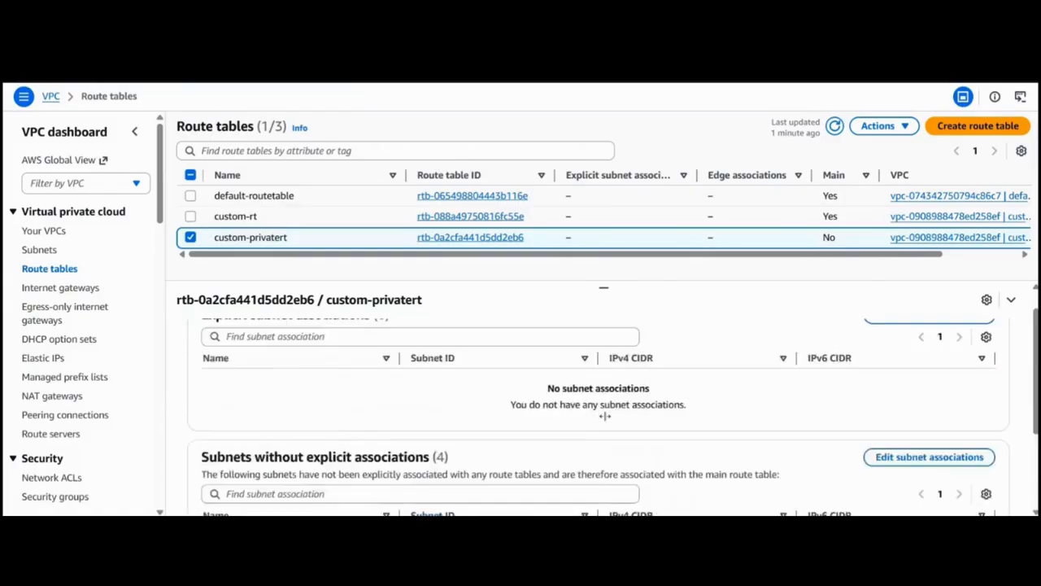
Associate custom-privatesubnet-3 and custom-privatesubnet-4 with the custom-privatert route table.
{"action": "left_click", "coordinate": [907, 373]}
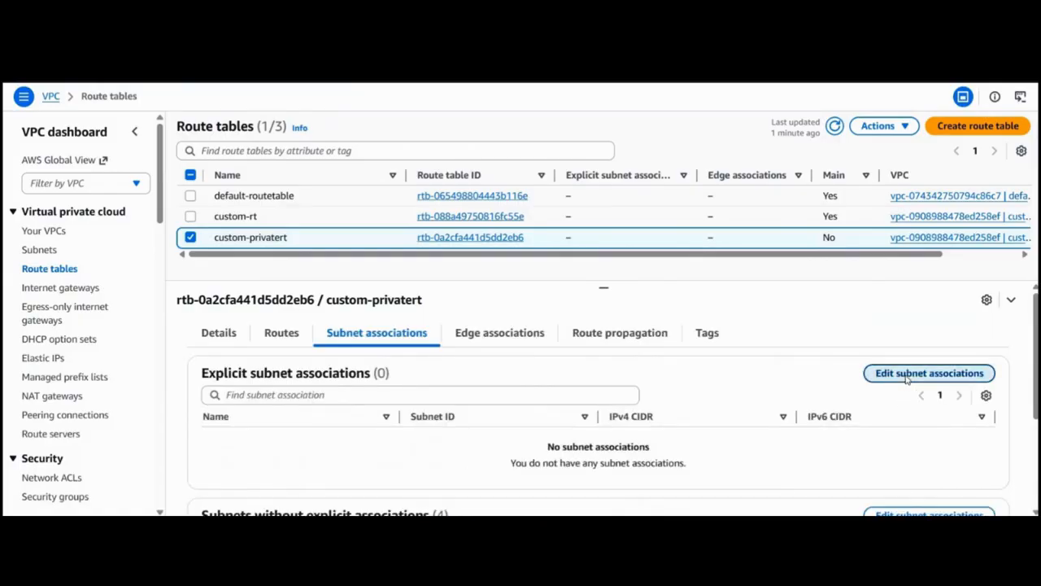
{"action": "left_click", "coordinate": [42, 283]}
{"action": "left_click", "coordinate": [42, 303]}
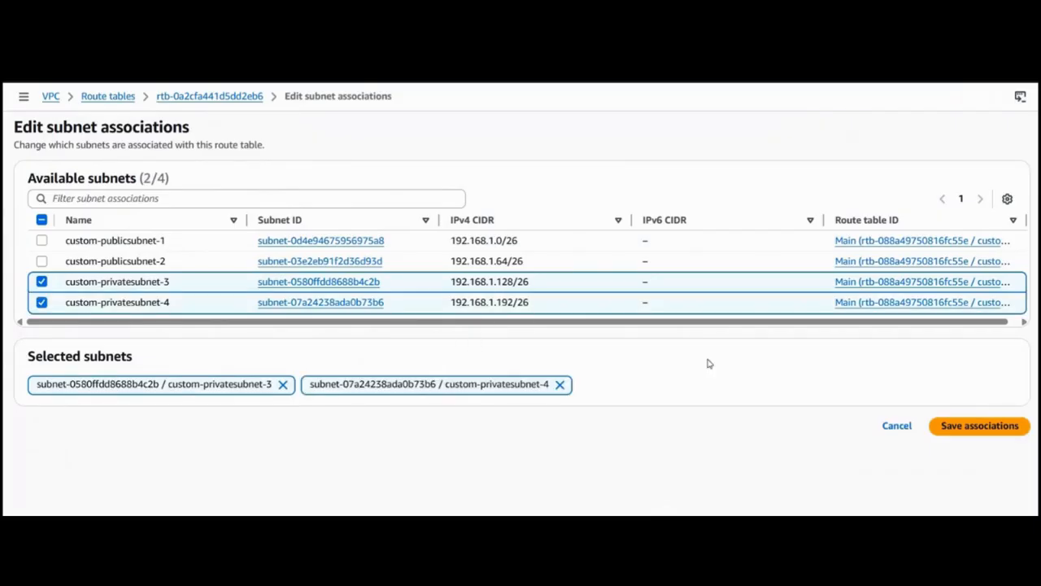
{"action": "left_click", "coordinate": [980, 426]}
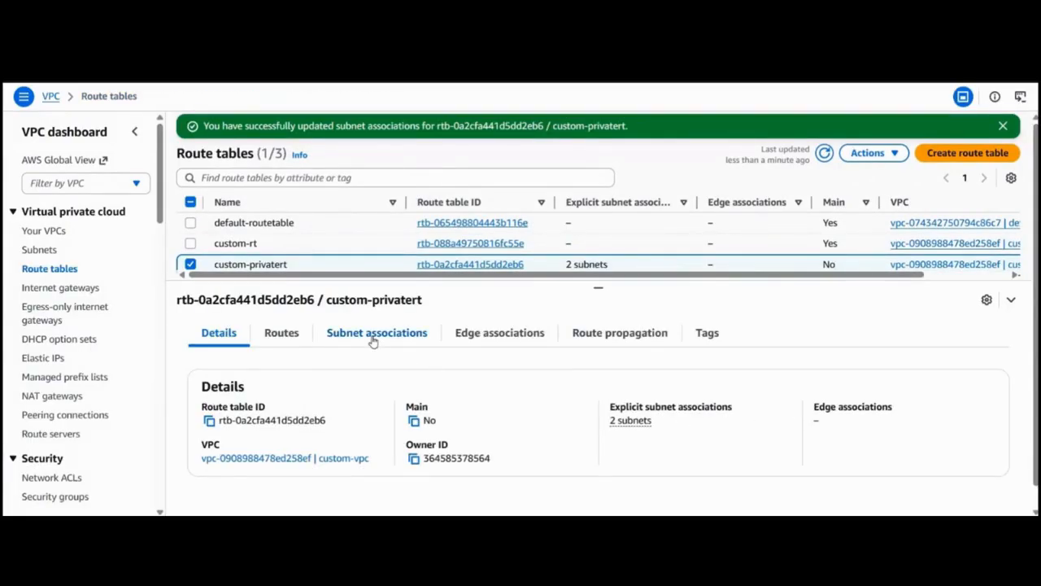
Check which subnets are explicitly associated with custom-privatert and which have no explicit association.
{"action": "left_click", "coordinate": [373, 340]}
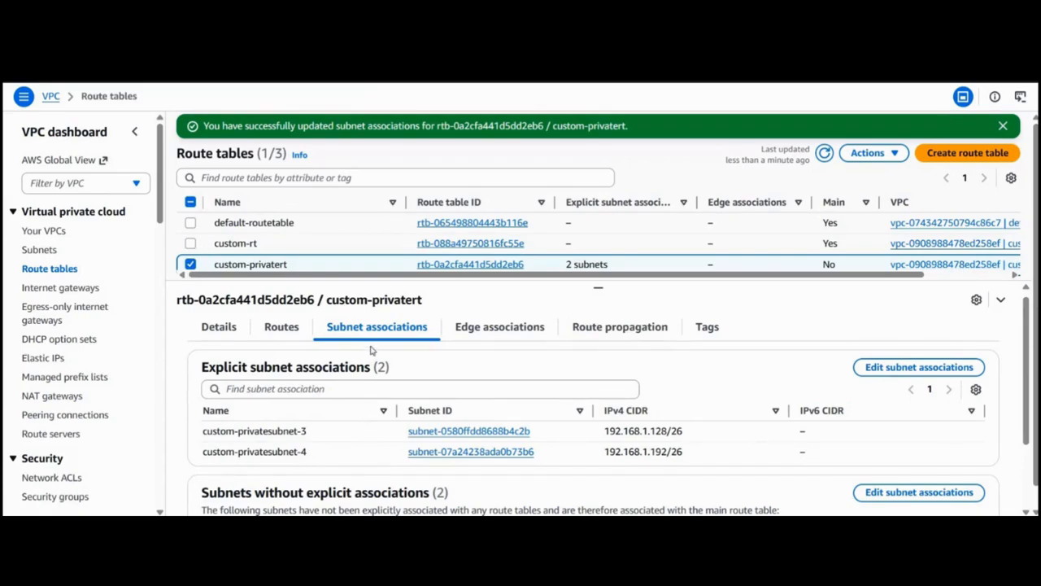
{"action": "scroll", "coordinate": [399, 332], "scroll_direction": "down", "scroll_amount": 3}
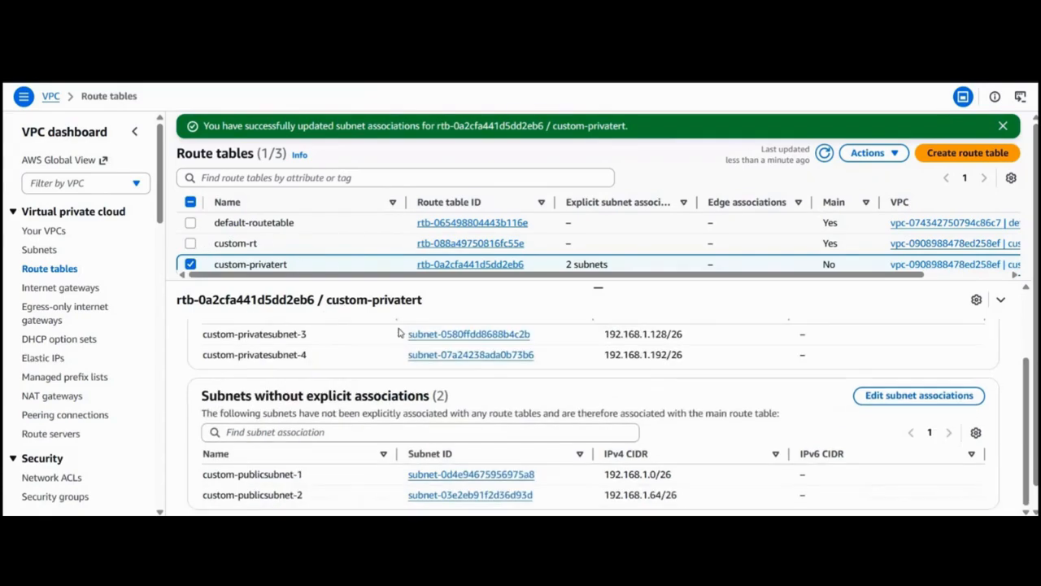
{"action": "scroll", "coordinate": [399, 332], "scroll_direction": "up", "scroll_amount": 3}
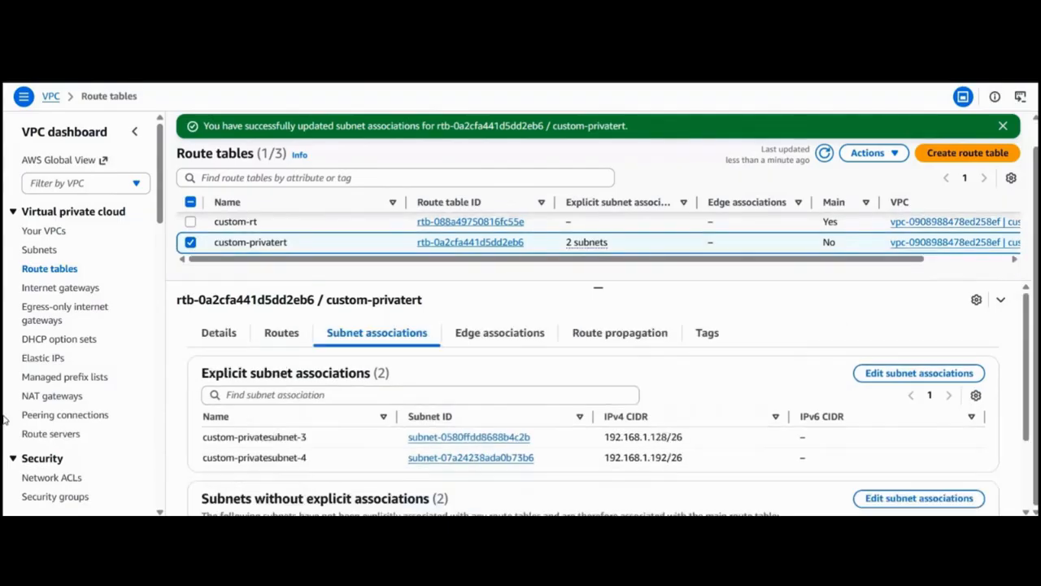
Associate custom-publicsubnet-1 and custom-publicsubnet-2 with the custom-rt route table, then shrink the details area.
{"action": "left_click", "coordinate": [190, 222]}
{"action": "left_click", "coordinate": [191, 242]}
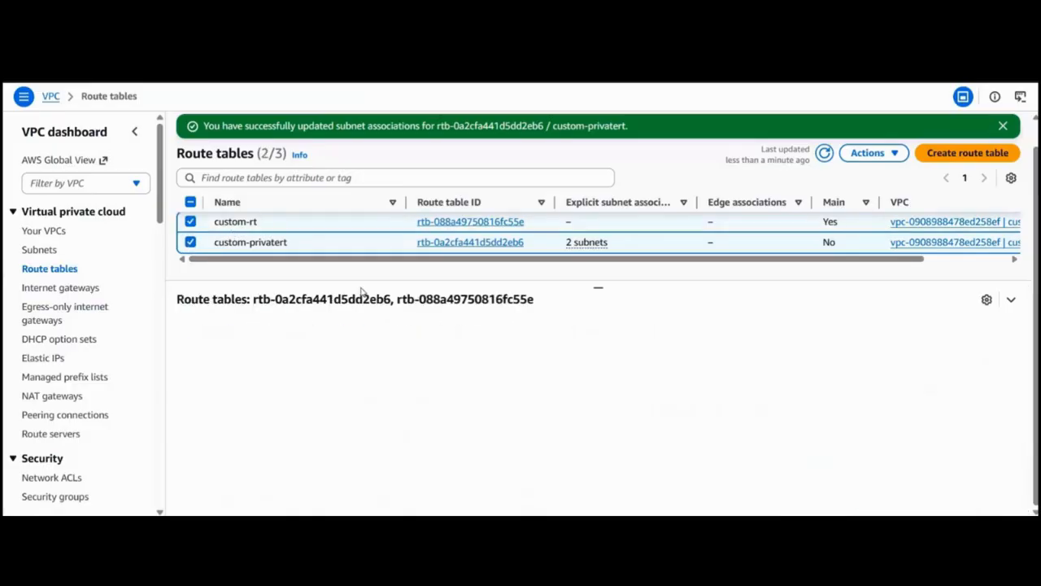
{"action": "left_click", "coordinate": [402, 343]}
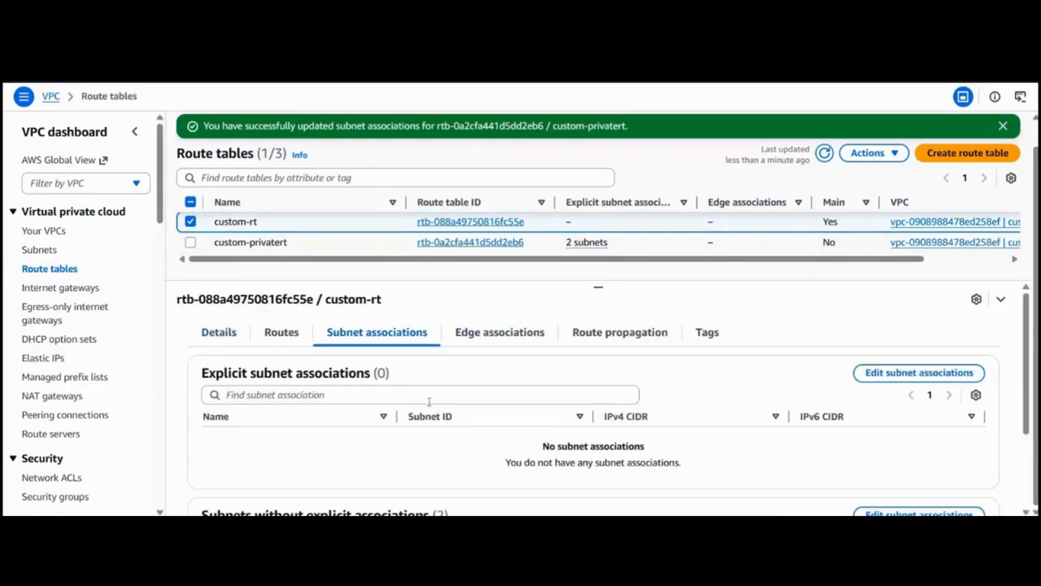
{"action": "scroll", "coordinate": [428, 401], "scroll_direction": "down", "scroll_amount": 3}
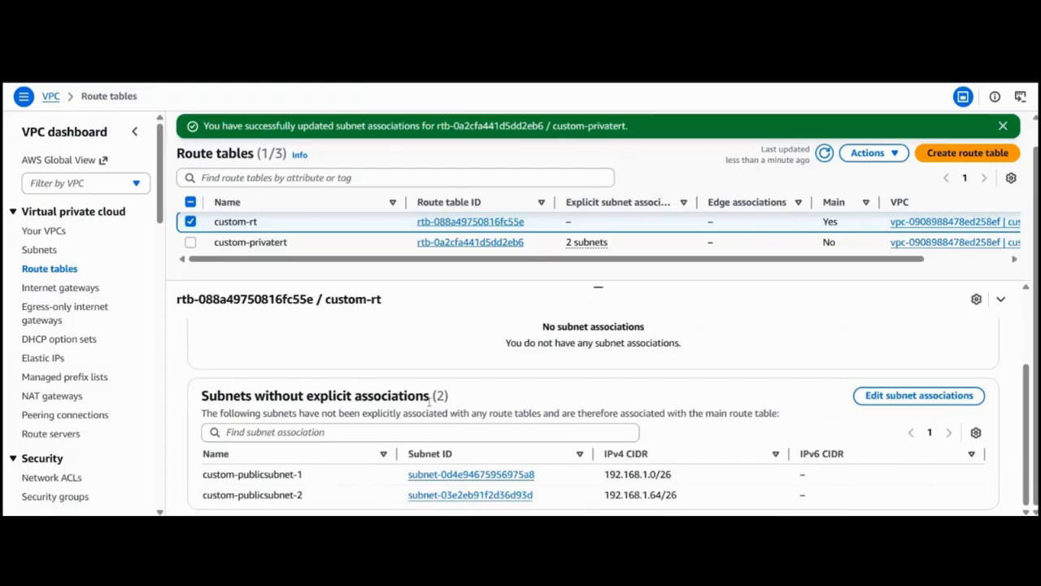
{"action": "scroll", "coordinate": [429, 401], "scroll_direction": "up", "scroll_amount": 3}
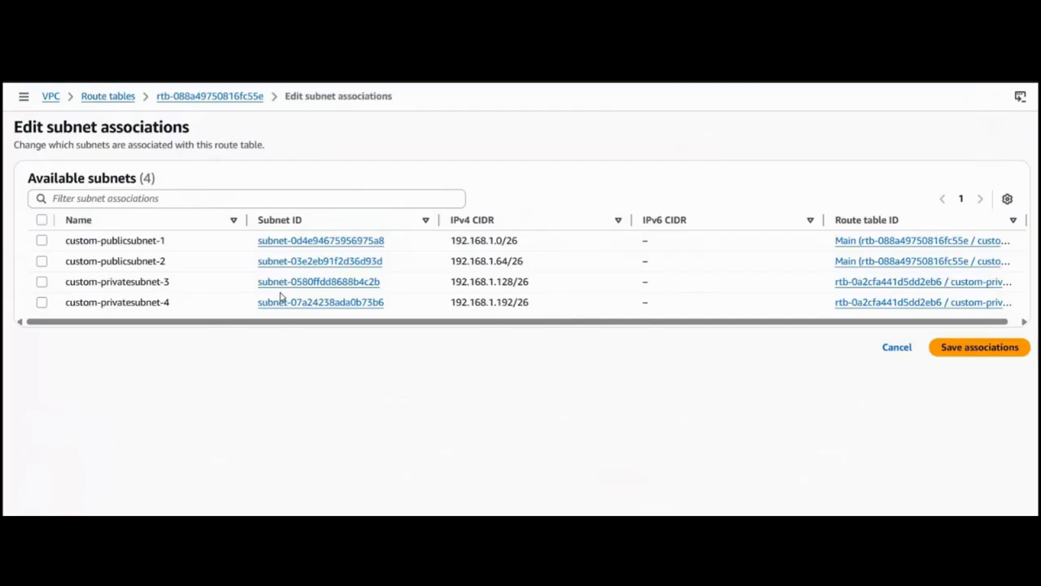
{"action": "left_click", "coordinate": [41, 241]}
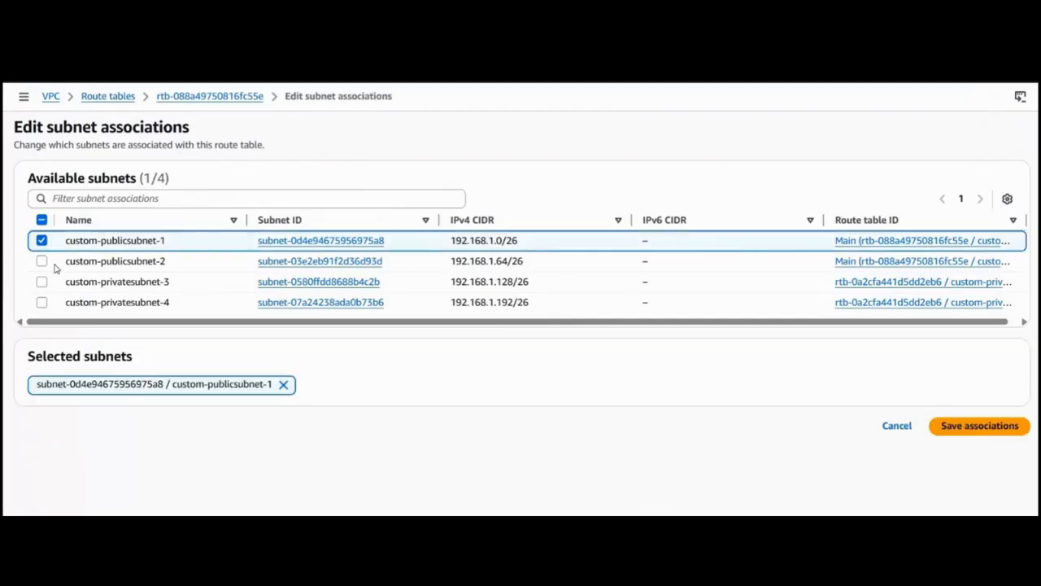
{"action": "left_click", "coordinate": [42, 261]}
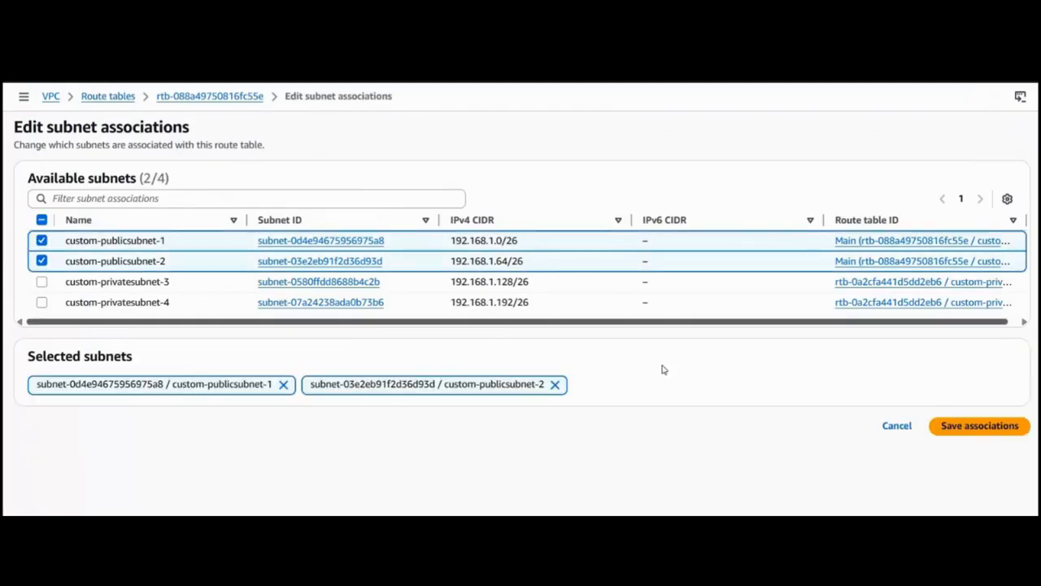
{"action": "left_click", "coordinate": [960, 429]}
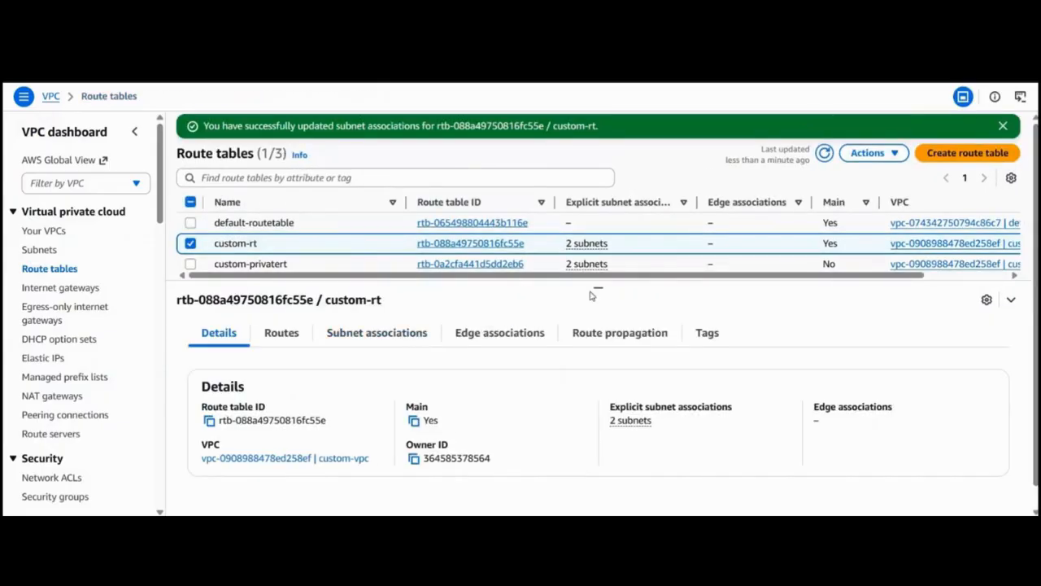
{"action": "left_click_drag", "start_coordinate": [600, 282], "coordinate": [603, 376]}
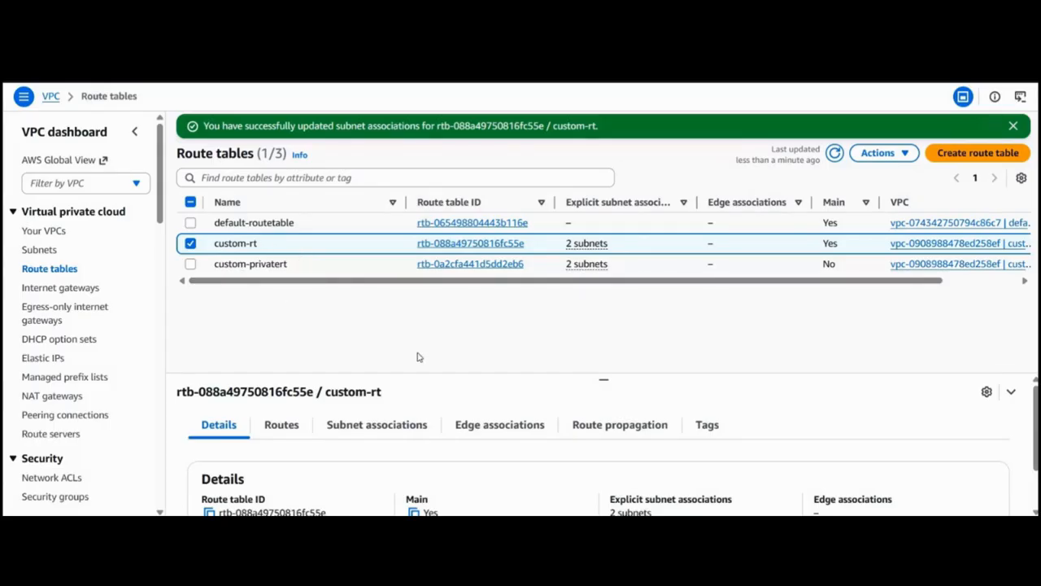
Review the subnets explicitly and not explicitly associated with custom-rt, enlarging the details area.
{"action": "left_click", "coordinate": [355, 431]}
{"action": "scroll", "coordinate": [356, 435], "scroll_direction": "down", "scroll_amount": 1}
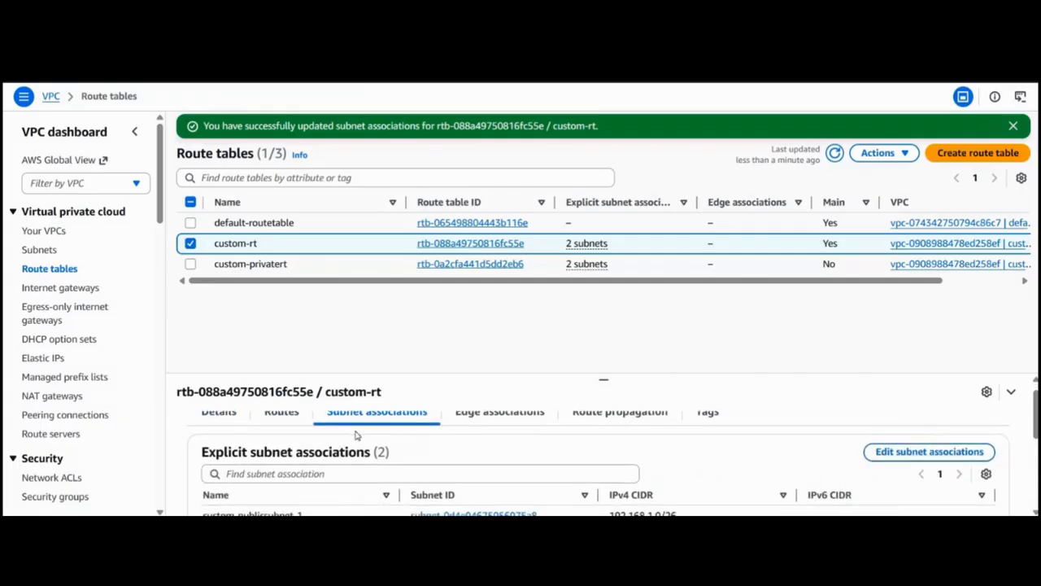
{"action": "scroll", "coordinate": [355, 435], "scroll_direction": "down", "scroll_amount": 2}
{"action": "scroll", "coordinate": [431, 411], "scroll_direction": "up", "scroll_amount": 1}
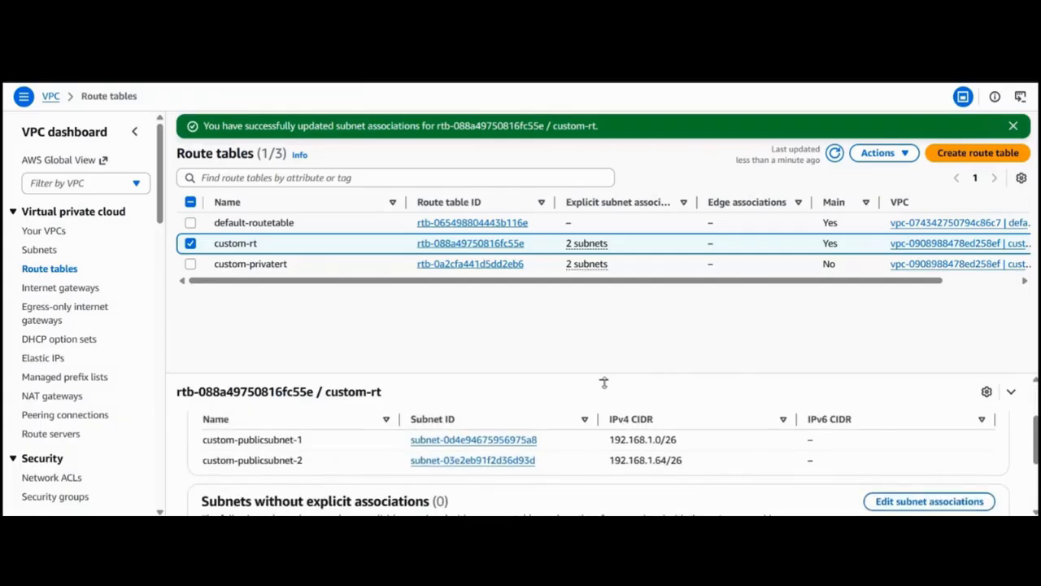
{"action": "left_click_drag", "start_coordinate": [604, 382], "coordinate": [602, 318]}
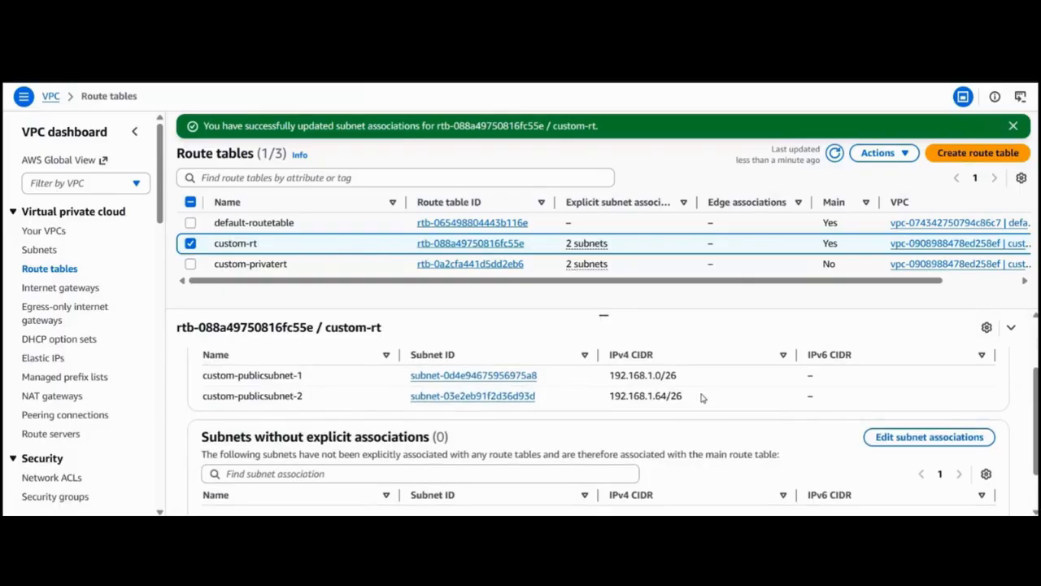
Select only custom-privatert, review its subnet associations, and clear the selection.
{"action": "left_click", "coordinate": [190, 265]}
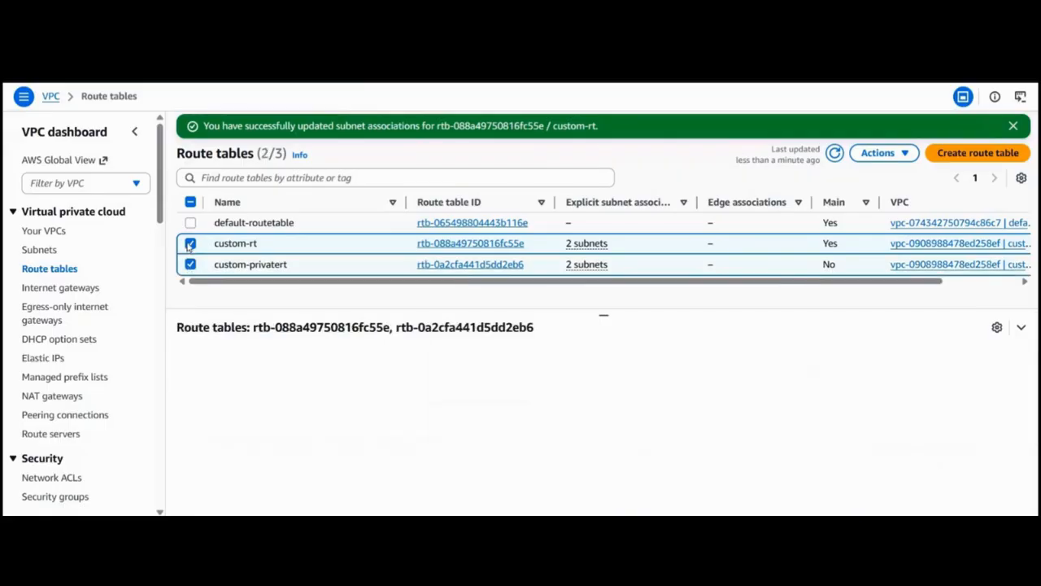
{"action": "left_click", "coordinate": [190, 244]}
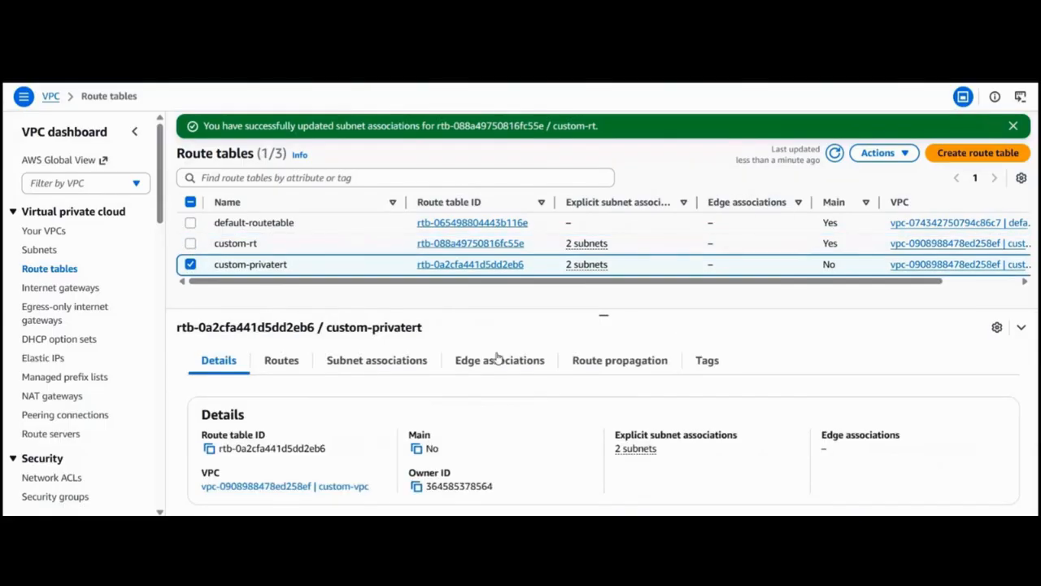
{"action": "left_click", "coordinate": [403, 360]}
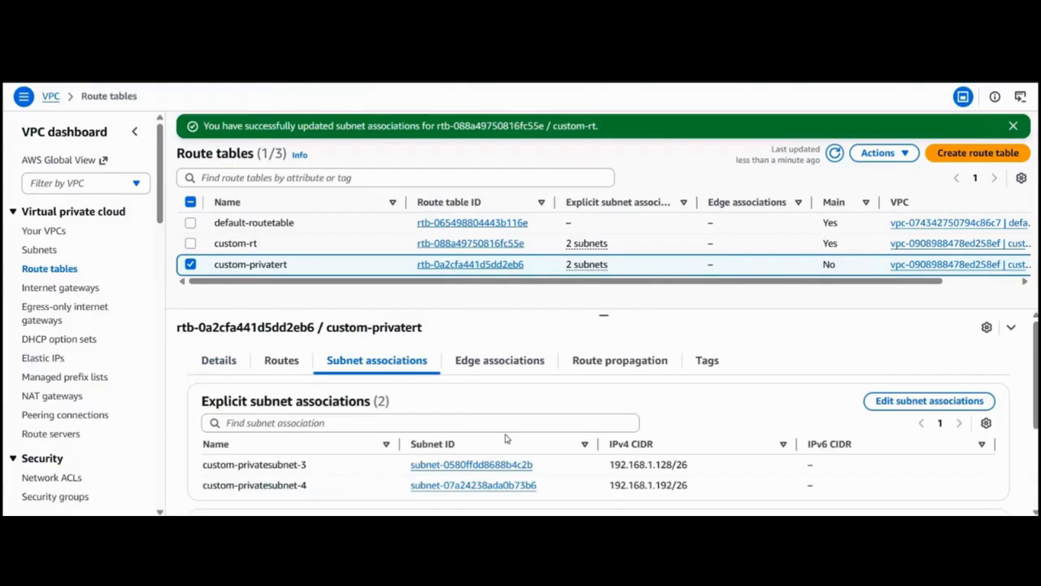
{"action": "scroll", "coordinate": [505, 439], "scroll_direction": "down", "scroll_amount": 1}
{"action": "scroll", "coordinate": [505, 439], "scroll_direction": "up", "scroll_amount": 1}
{"action": "left_click", "coordinate": [189, 265]}
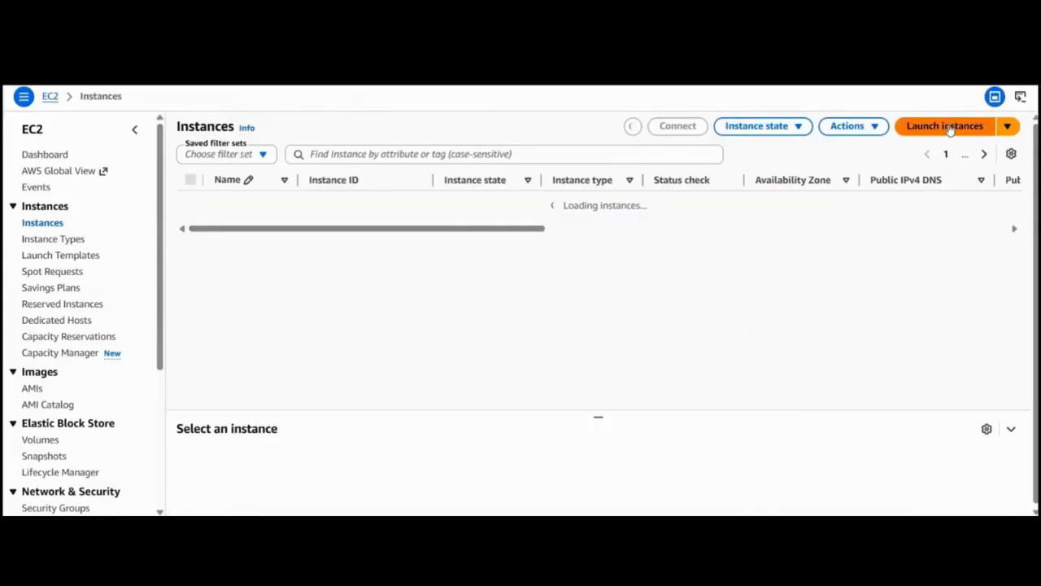
Start launching a new EC2 instance and name it windows-public.
{"action": "left_click", "coordinate": [950, 129]}
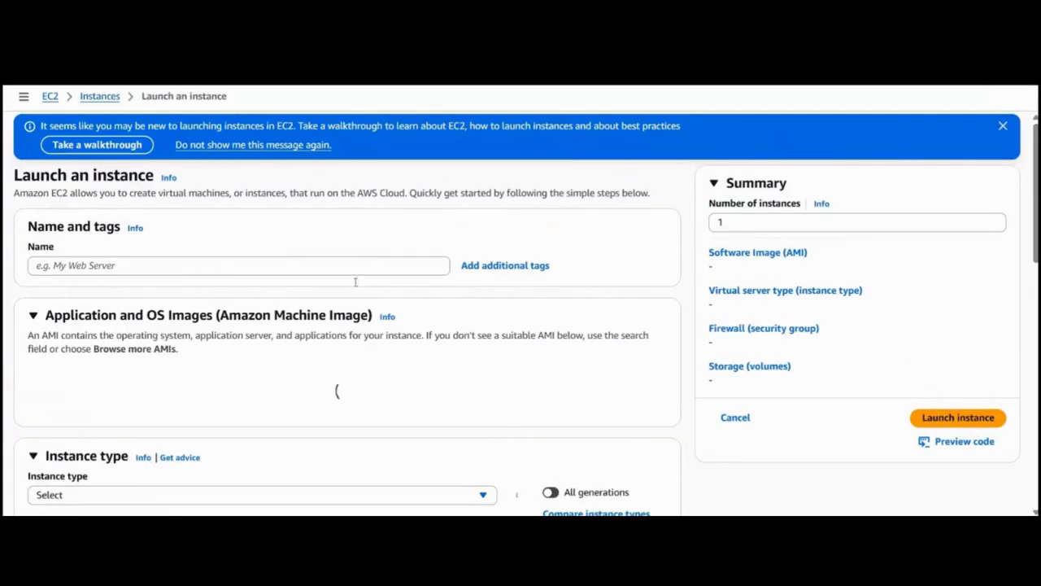
{"action": "left_click", "coordinate": [351, 273]}
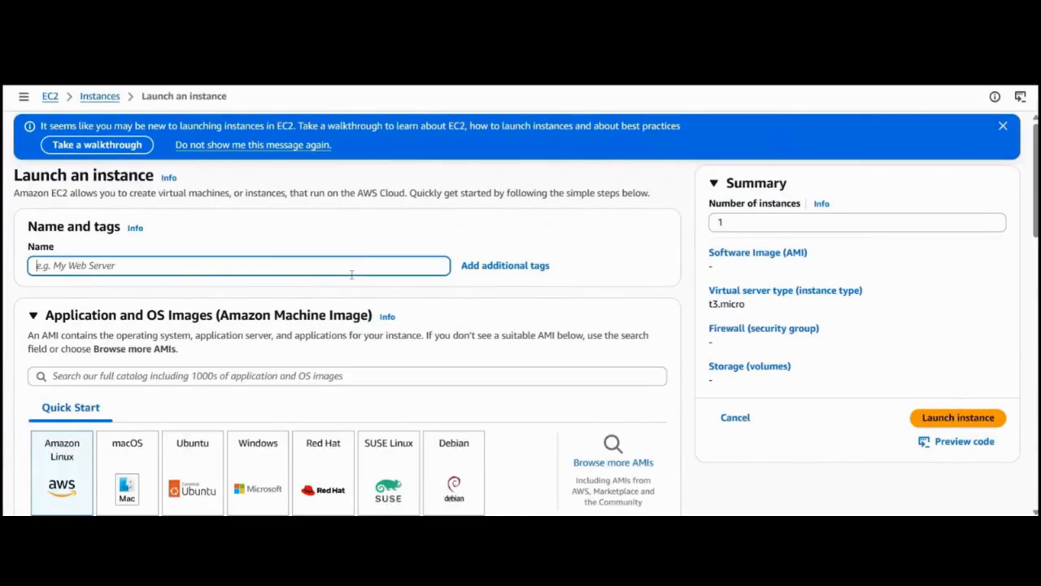
{"action": "type", "text": "window"}
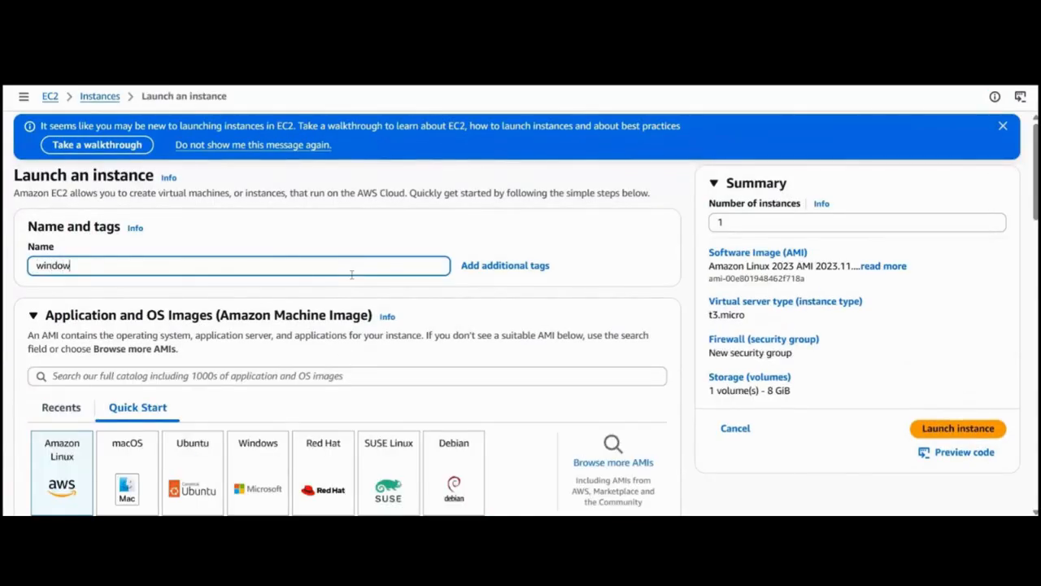
{"action": "type", "text": "s-public"}
Choose the Microsoft Windows Server 2022 Base image for the windows-public instance.
{"action": "scroll", "coordinate": [353, 279], "scroll_direction": "down", "scroll_amount": 2}
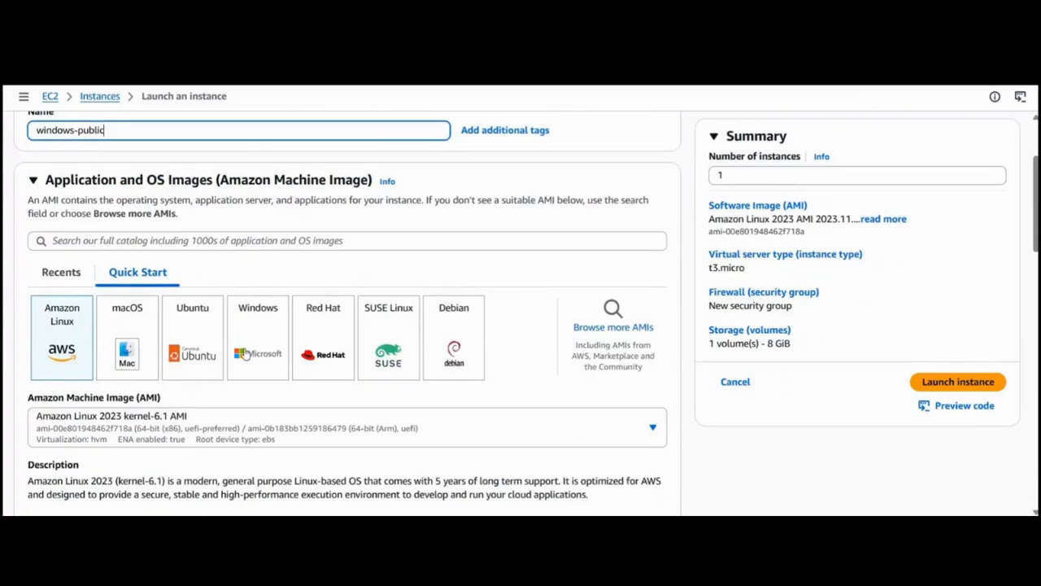
{"action": "left_click", "coordinate": [248, 359]}
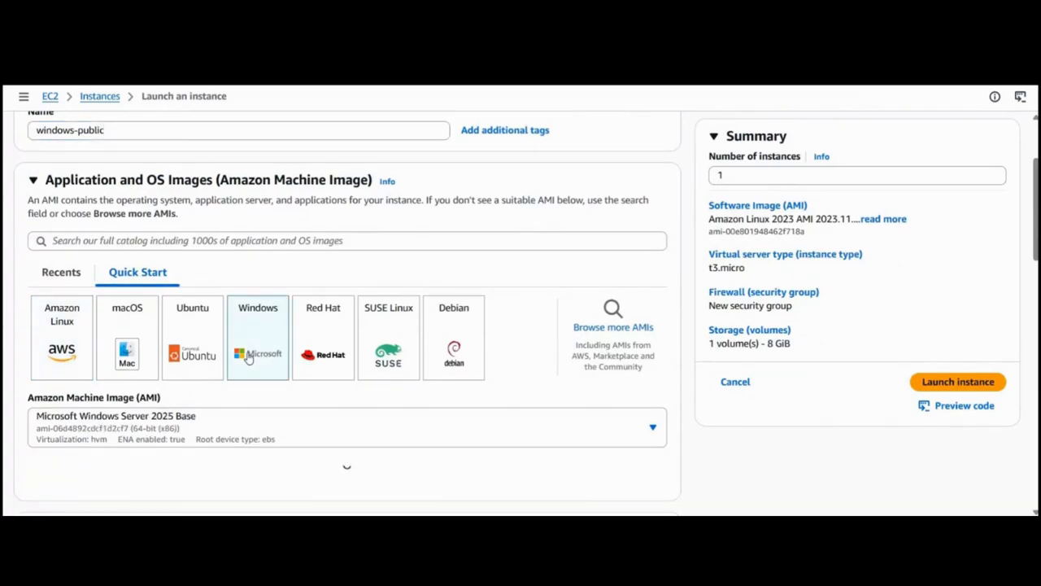
{"action": "left_click", "coordinate": [331, 421]}
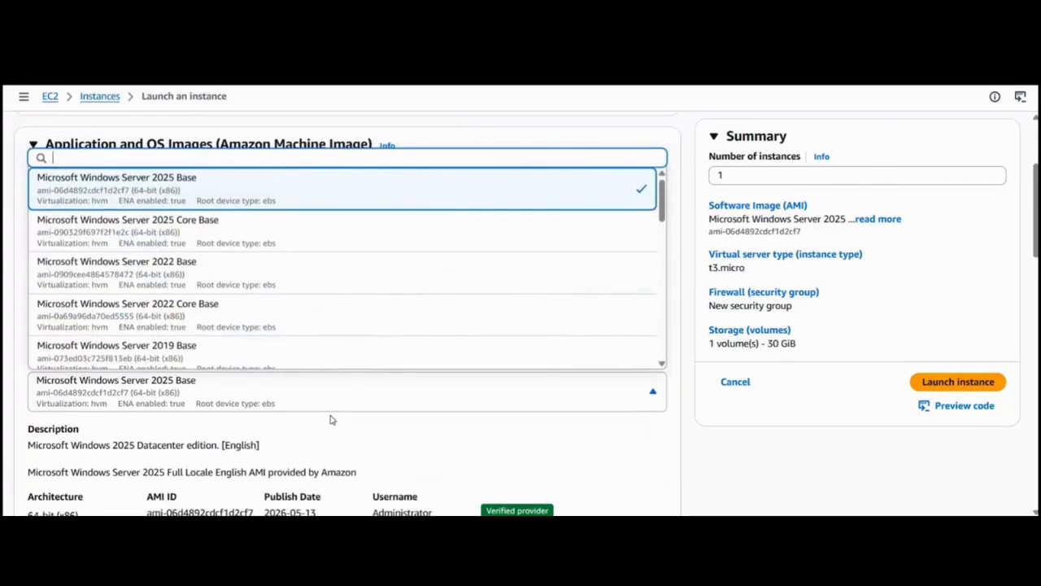
{"action": "left_click", "coordinate": [252, 278]}
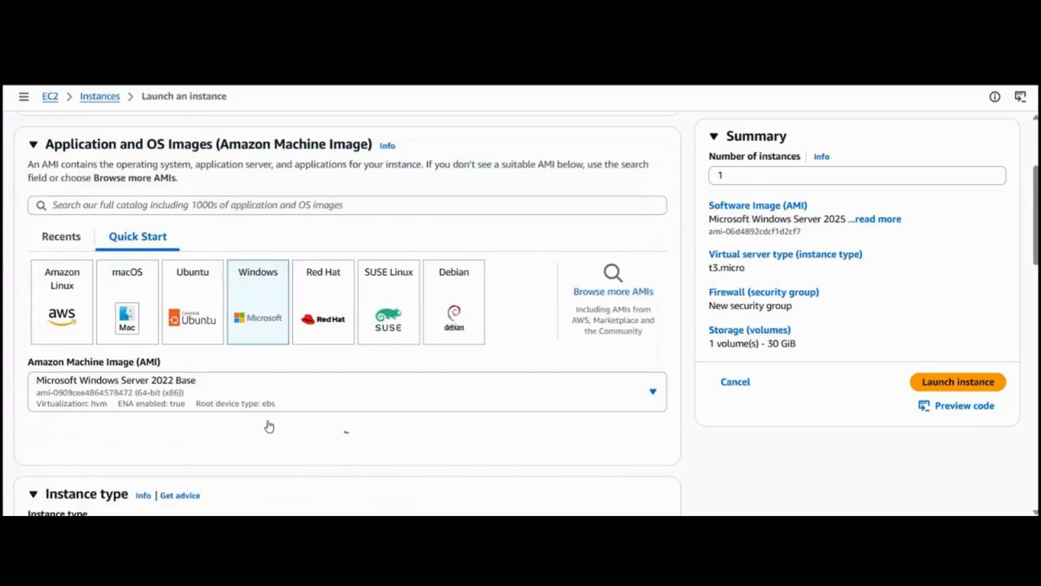
Assign the custom-vpc-kp key pair to the windows-public instance.
{"action": "scroll", "coordinate": [269, 425], "scroll_direction": "down", "scroll_amount": 5}
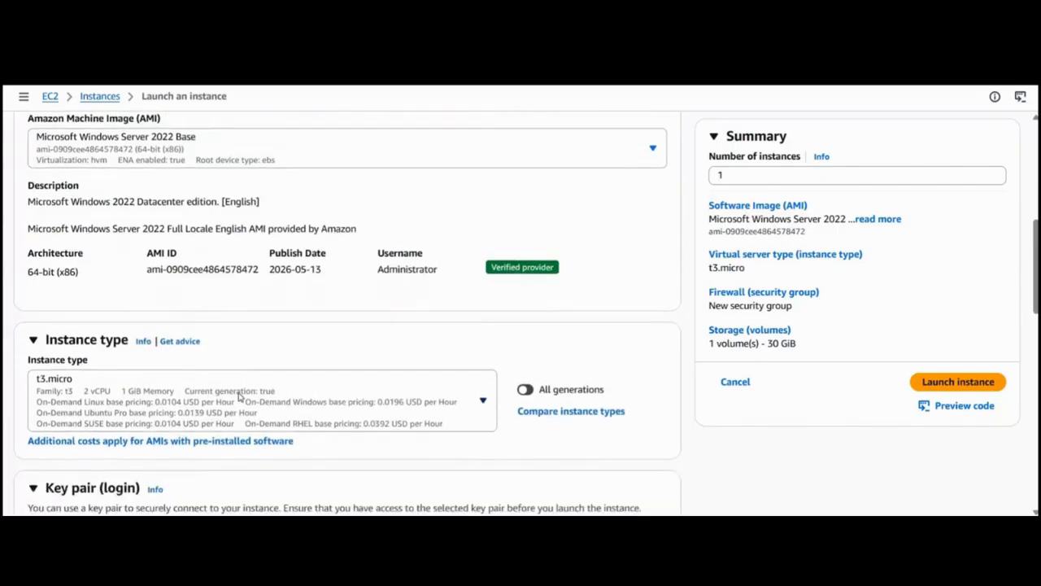
{"action": "scroll", "coordinate": [219, 293], "scroll_direction": "down", "scroll_amount": 3}
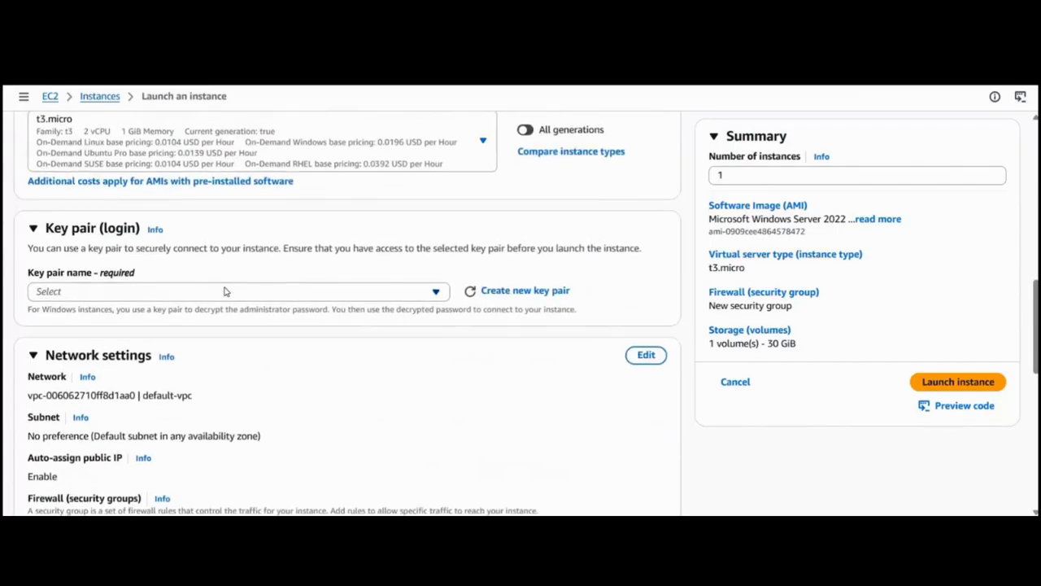
{"action": "left_click", "coordinate": [225, 291]}
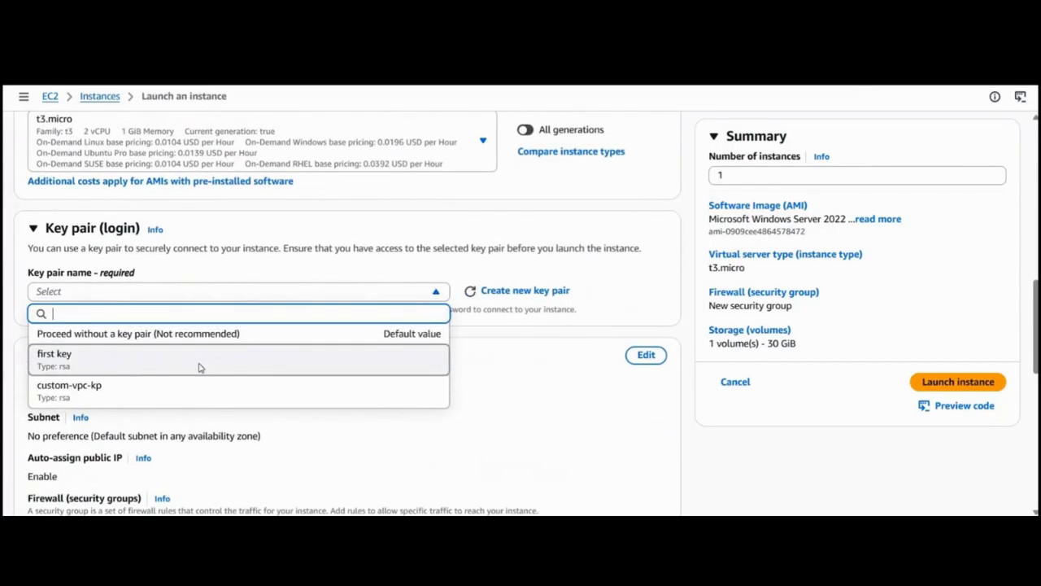
{"action": "left_click", "coordinate": [199, 368]}
{"action": "scroll", "coordinate": [220, 343], "scroll_direction": "down", "scroll_amount": 1}
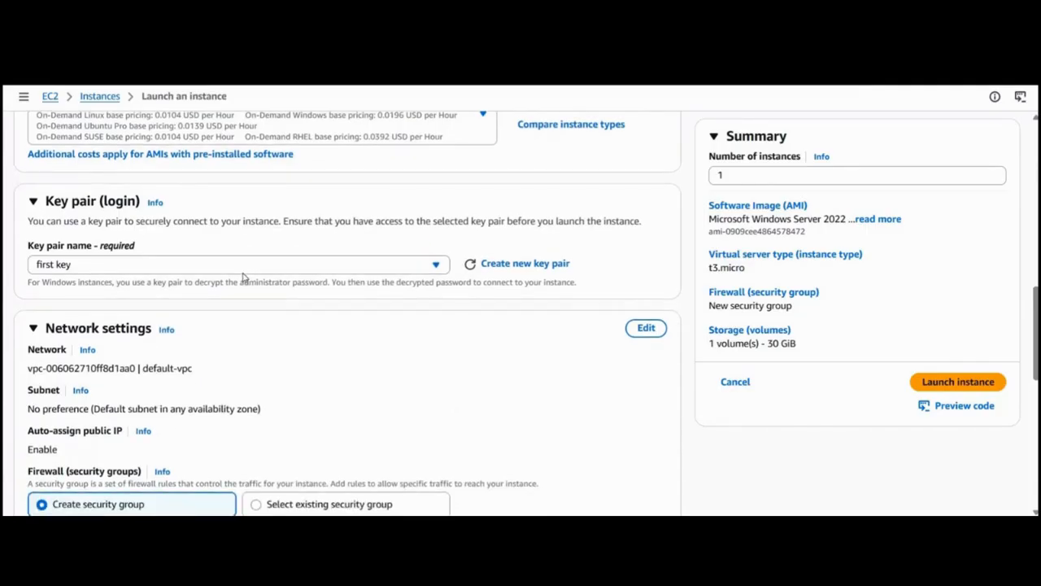
{"action": "left_click", "coordinate": [241, 269]}
{"action": "left_click", "coordinate": [190, 374]}
Edit the network settings to use custom-vpc with the custom-vpc-public1 subnet1 subnet and public IP auto-assignment enabled.
{"action": "scroll", "coordinate": [496, 246], "scroll_direction": "down", "scroll_amount": 2}
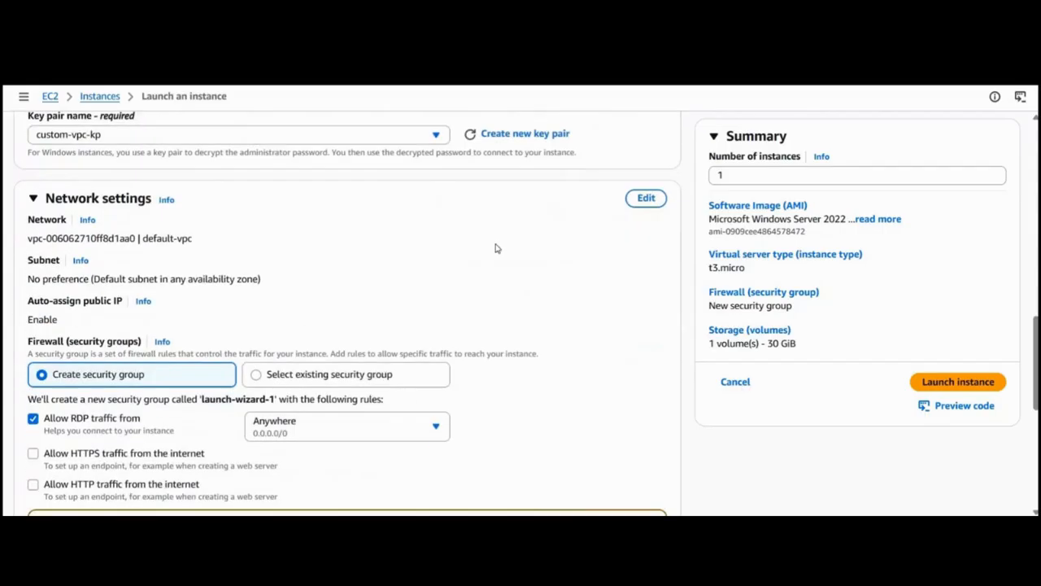
{"action": "left_click", "coordinate": [647, 198]}
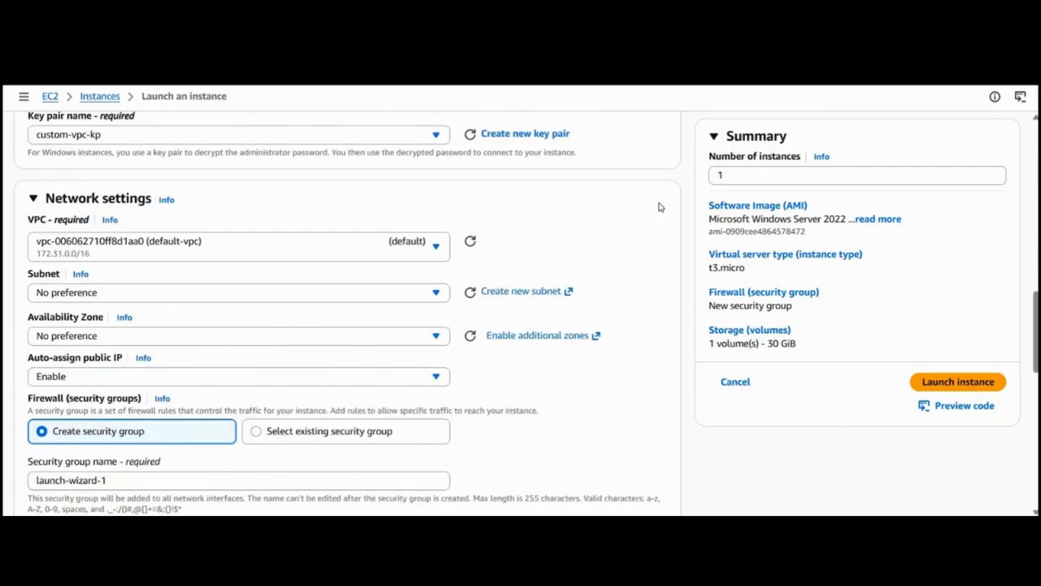
{"action": "left_click", "coordinate": [309, 254]}
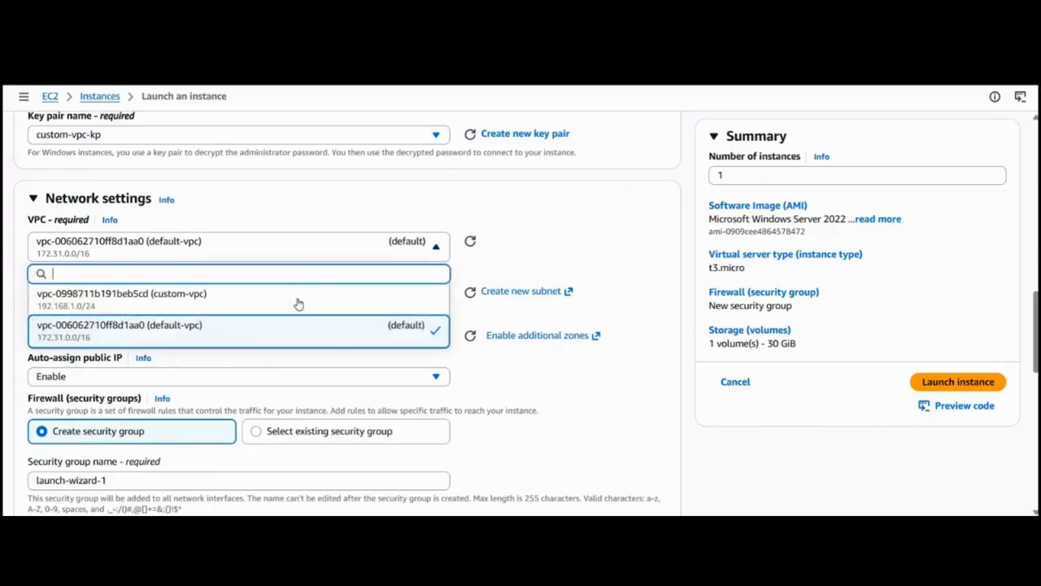
{"action": "left_click", "coordinate": [297, 303]}
{"action": "scroll", "coordinate": [298, 302], "scroll_direction": "down", "scroll_amount": 1}
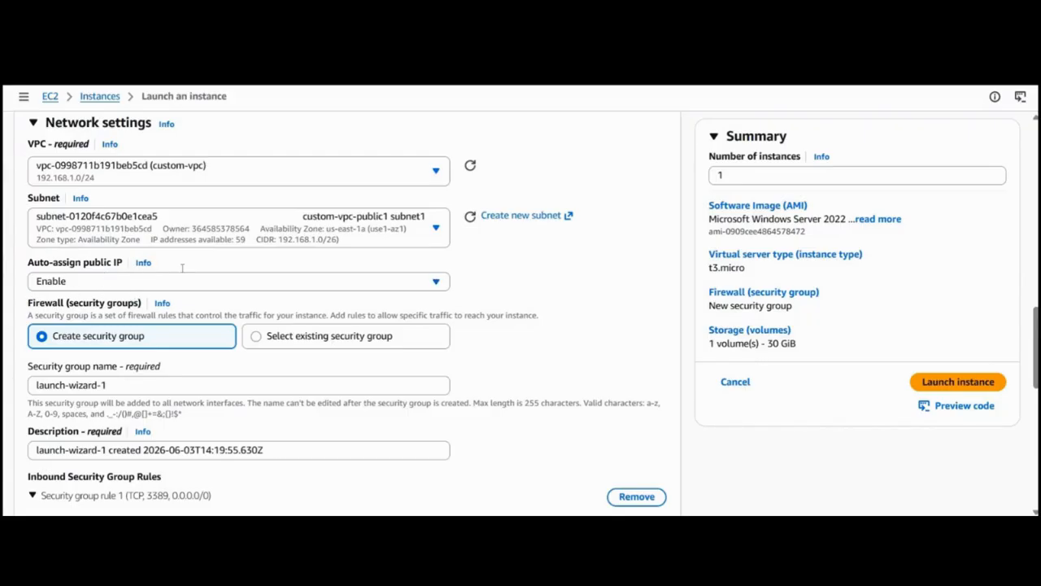
Apply the existing custom-vpc-sg security group and launch the windows-public instance.
{"action": "scroll", "coordinate": [286, 233], "scroll_direction": "down", "scroll_amount": 2}
{"action": "left_click", "coordinate": [289, 231]}
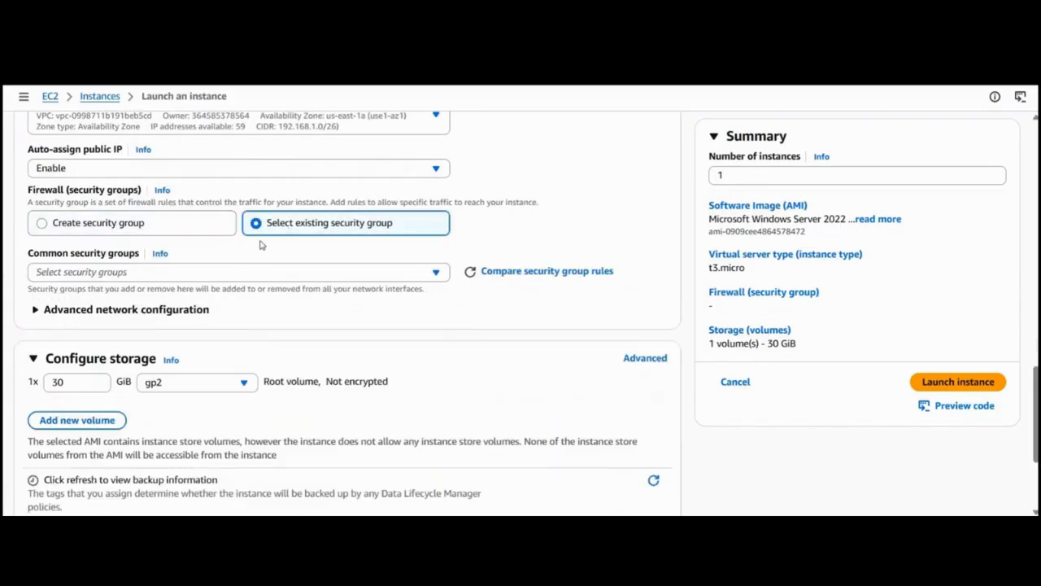
{"action": "left_click", "coordinate": [205, 277]}
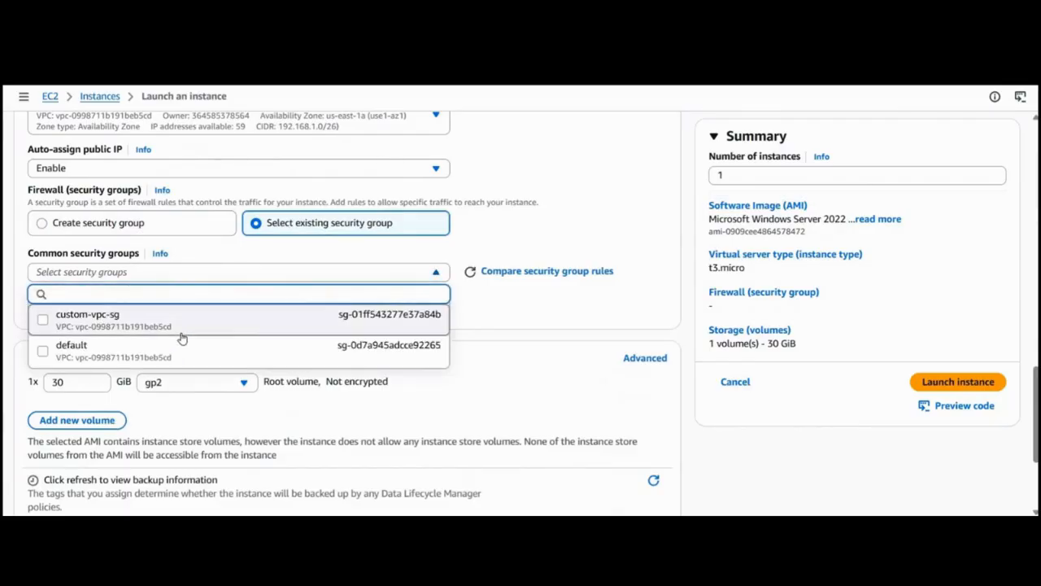
{"action": "left_click", "coordinate": [181, 337]}
{"action": "scroll", "coordinate": [181, 337], "scroll_direction": "down", "scroll_amount": 4}
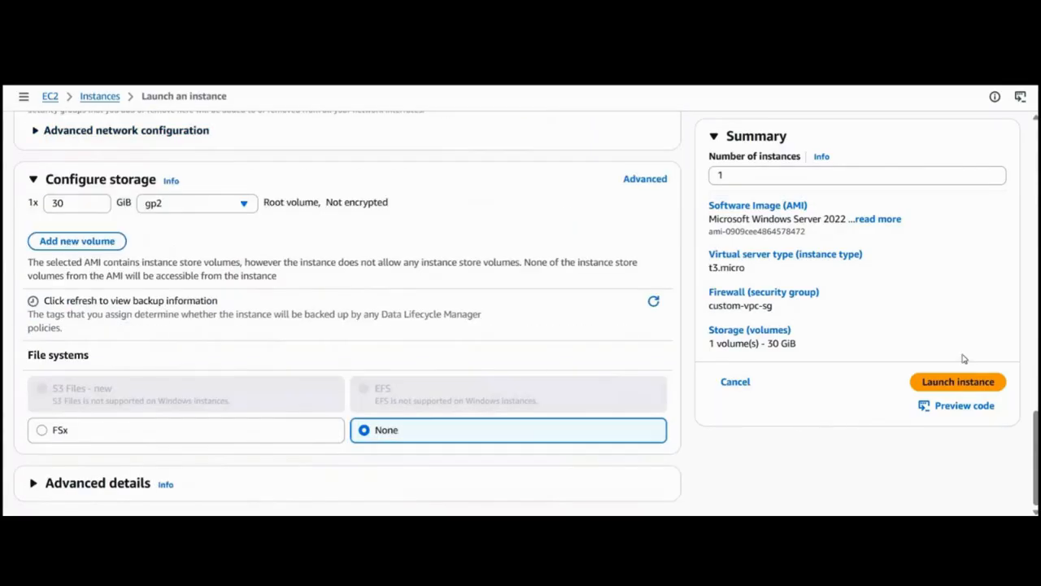
{"action": "left_click", "coordinate": [959, 382]}
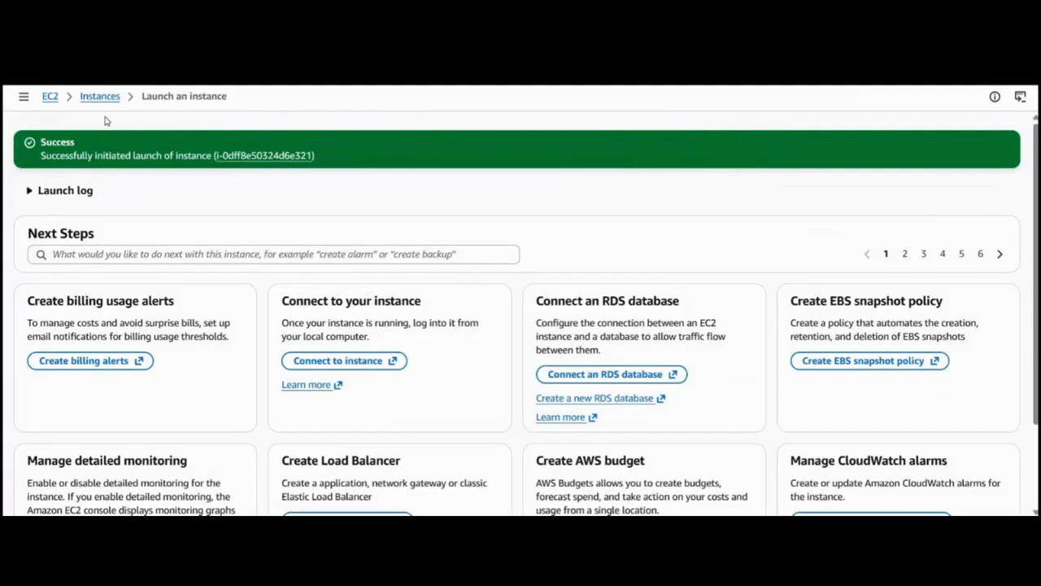
Return to the instances list and start launching another instance named windows-private.
{"action": "left_click", "coordinate": [97, 103]}
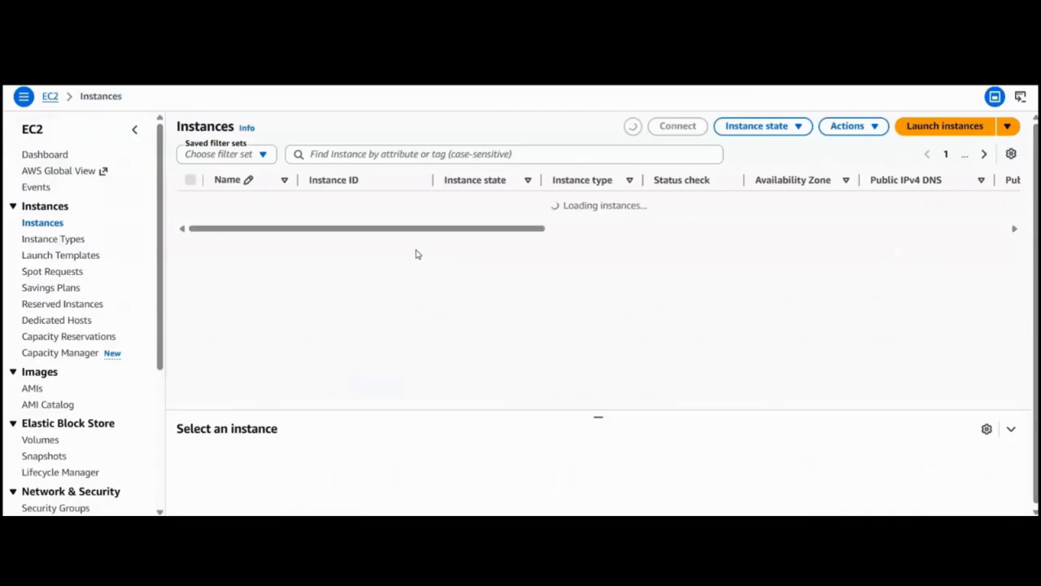
{"action": "left_click", "coordinate": [936, 130]}
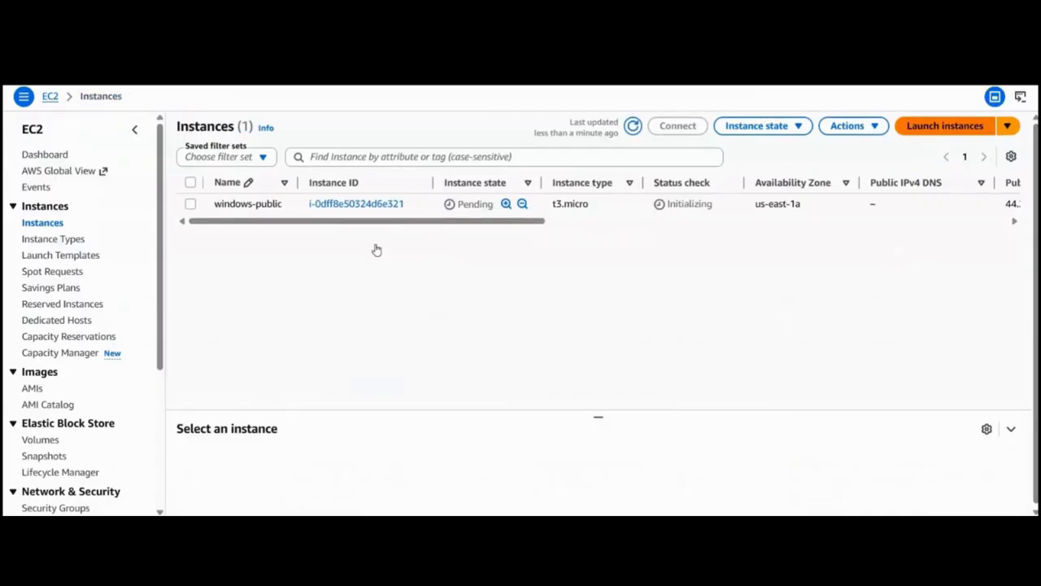
{"action": "left_click", "coordinate": [116, 266]}
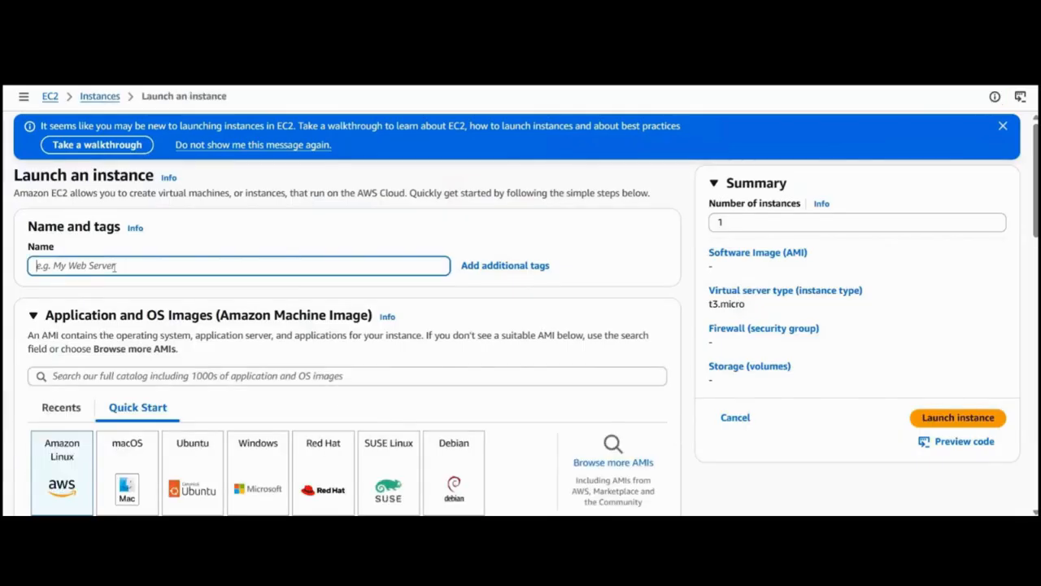
{"action": "type", "text": "windows-private"}
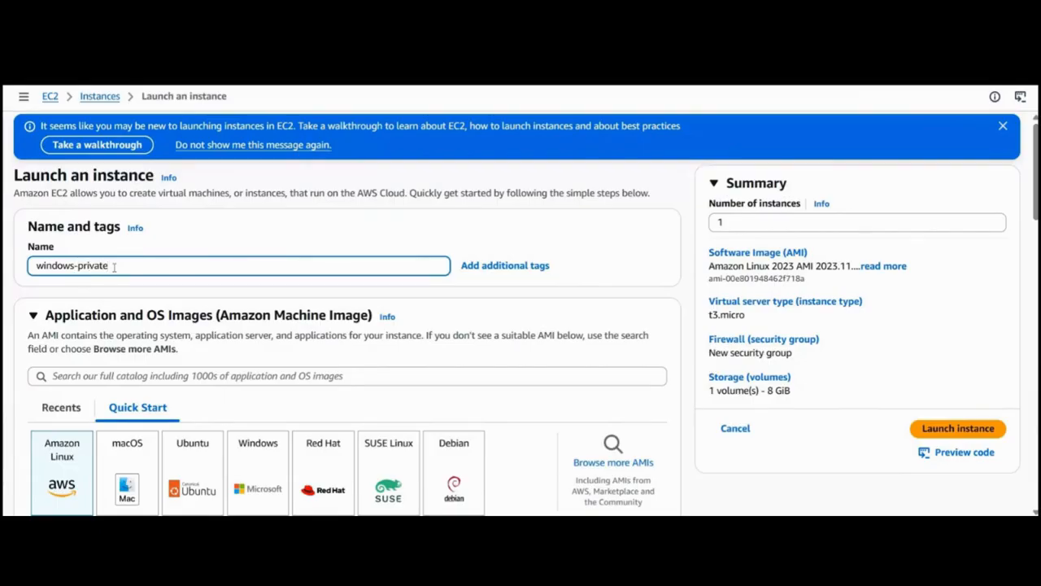
Choose the Microsoft Windows Server 2022 Base image for the windows-private instance.
{"action": "scroll", "coordinate": [122, 254], "scroll_direction": "down", "scroll_amount": 2}
{"action": "left_click", "coordinate": [254, 334]}
{"action": "left_click", "coordinate": [254, 334]}
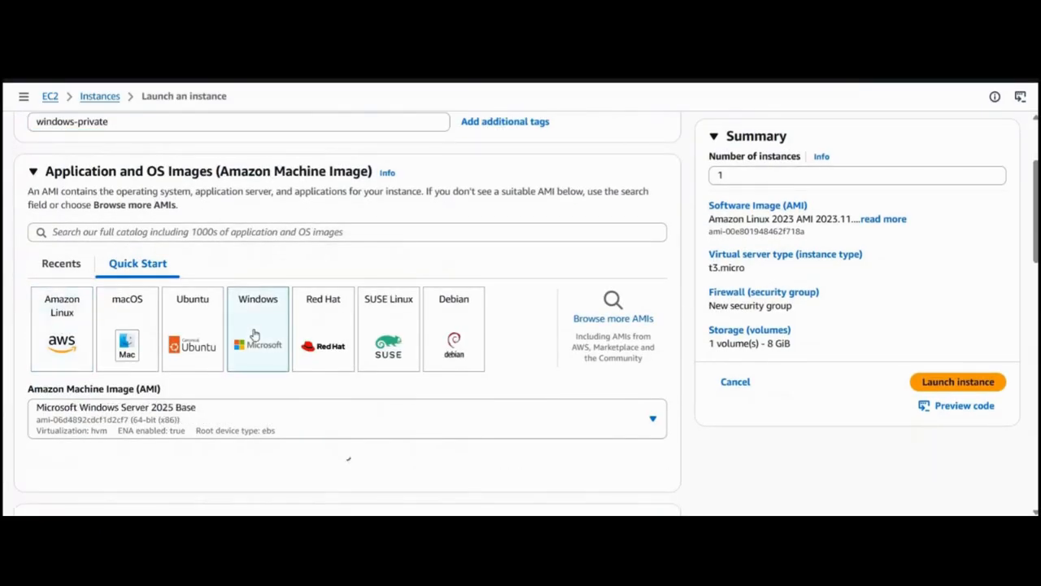
{"action": "left_click", "coordinate": [309, 415]}
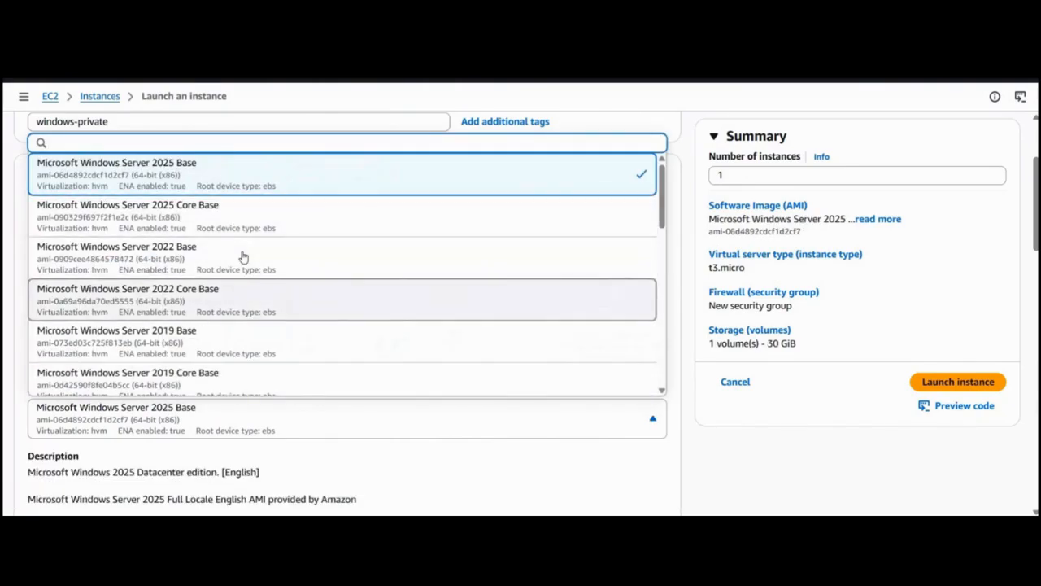
{"action": "key", "text": "Return"}
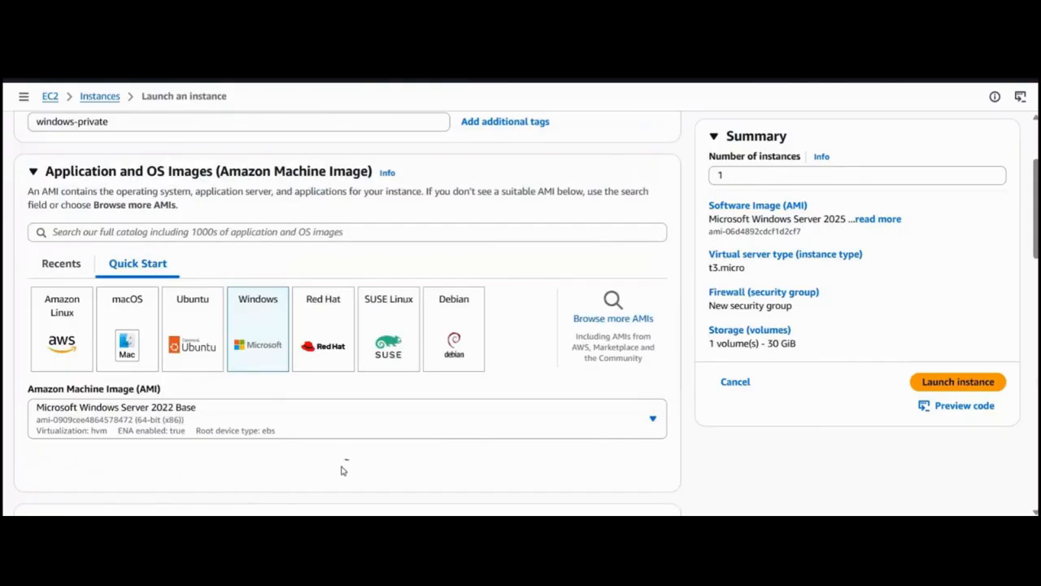
{"action": "scroll", "coordinate": [342, 471], "scroll_direction": "down", "scroll_amount": 1}
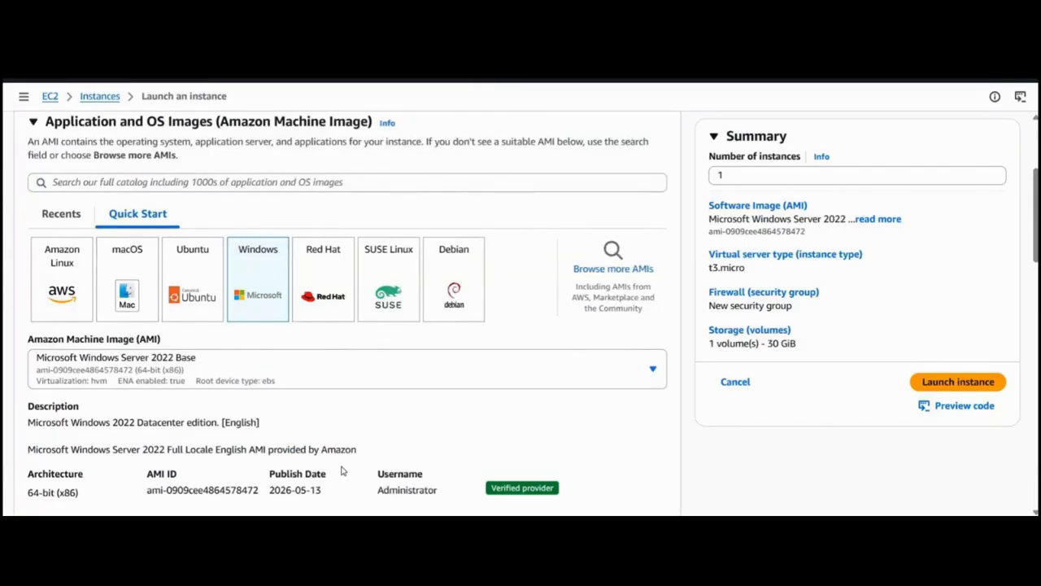
{"action": "scroll", "coordinate": [342, 470], "scroll_direction": "down", "scroll_amount": 5}
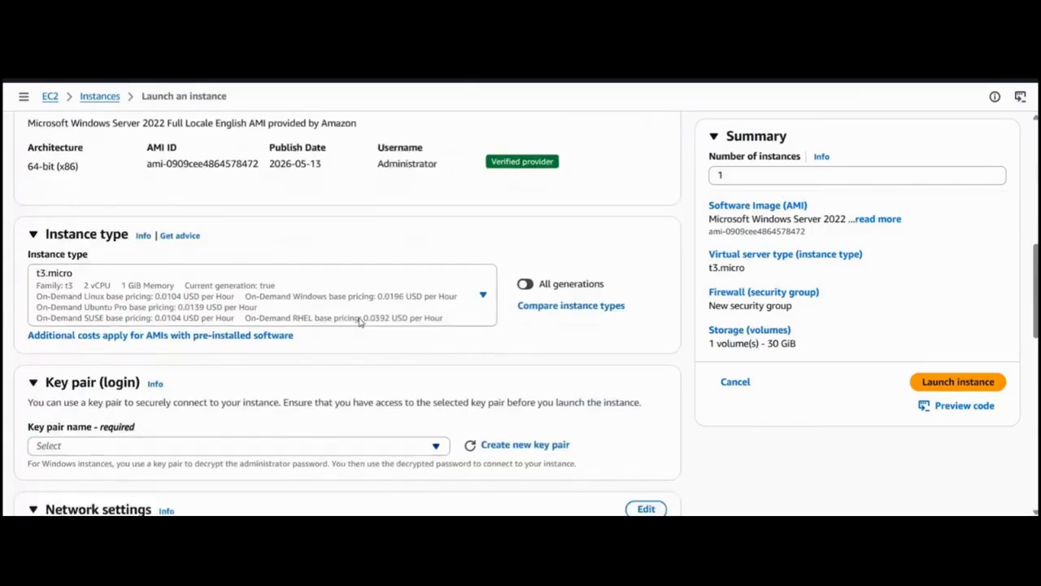
Select the existing custom-vpc-kp key pair for the windows-private instance.
{"action": "left_click", "coordinate": [268, 333]}
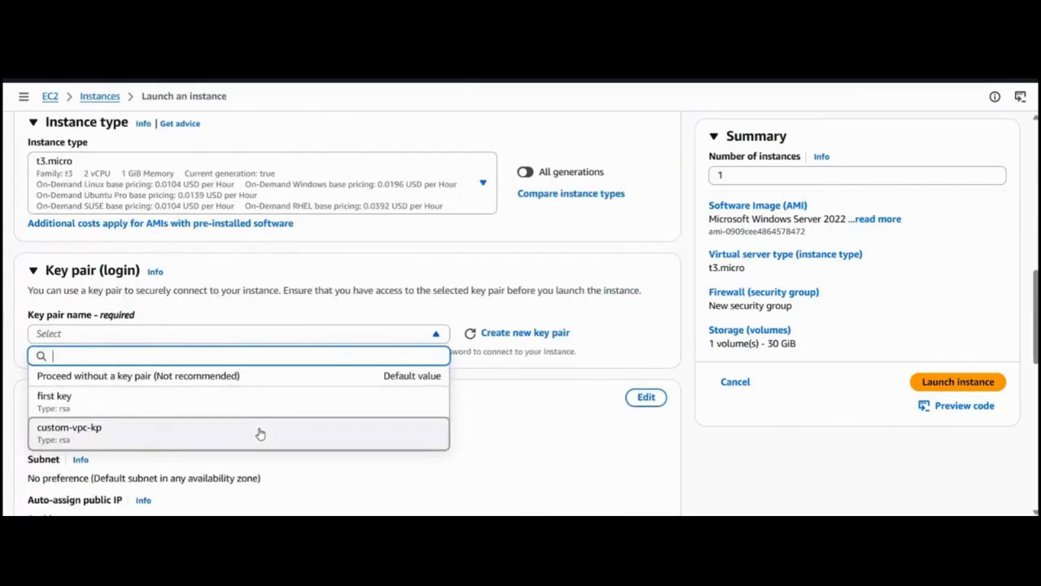
{"action": "left_click", "coordinate": [258, 433]}
{"action": "scroll", "coordinate": [685, 263], "scroll_direction": "down", "scroll_amount": 2}
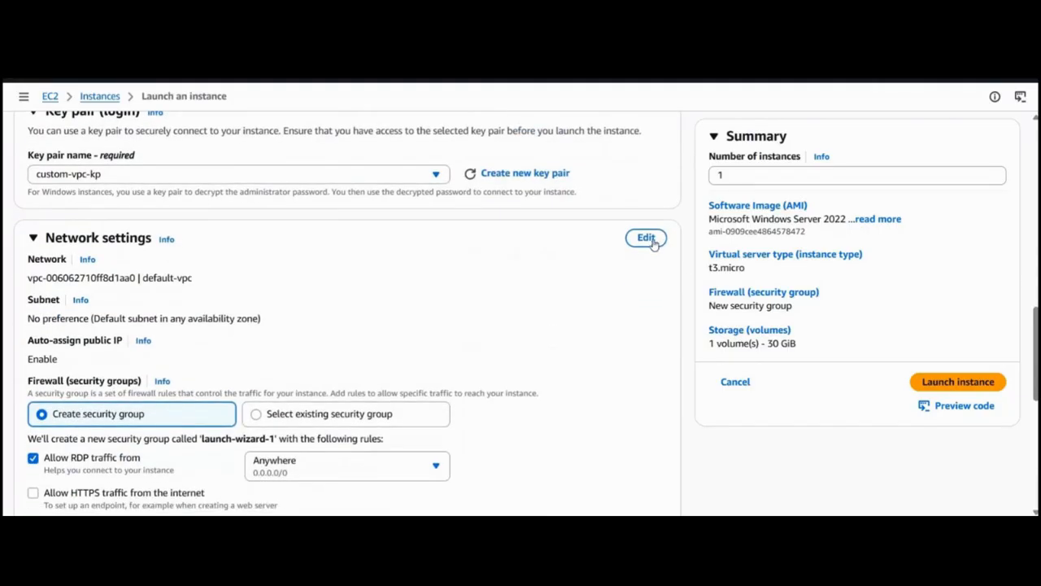
Edit the network settings to place the instance in custom-vpc on the custom-vpc-private1 subnet.
{"action": "left_click", "coordinate": [646, 238]}
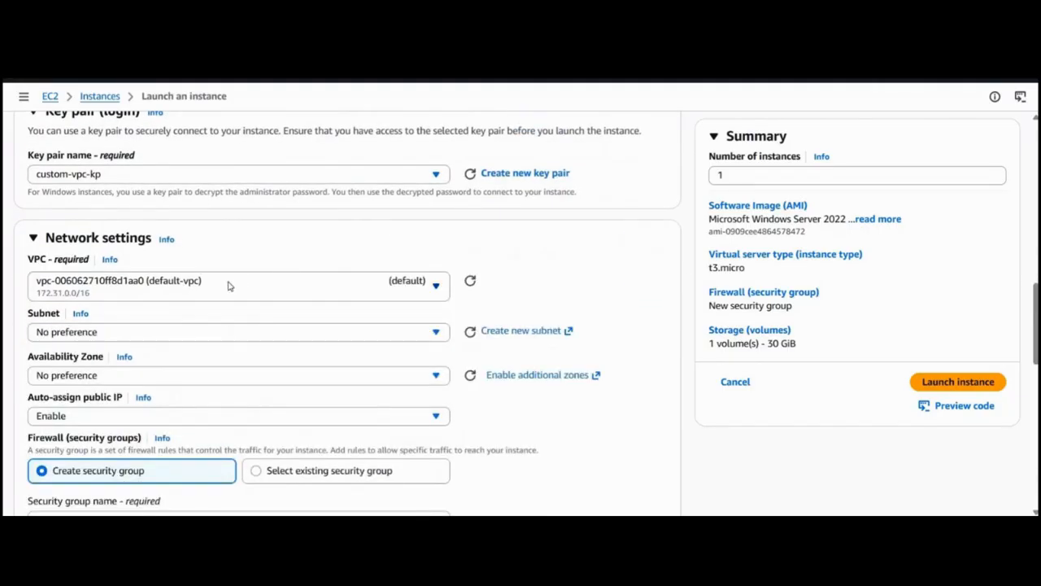
{"action": "left_click", "coordinate": [230, 297]}
{"action": "left_click", "coordinate": [222, 338]}
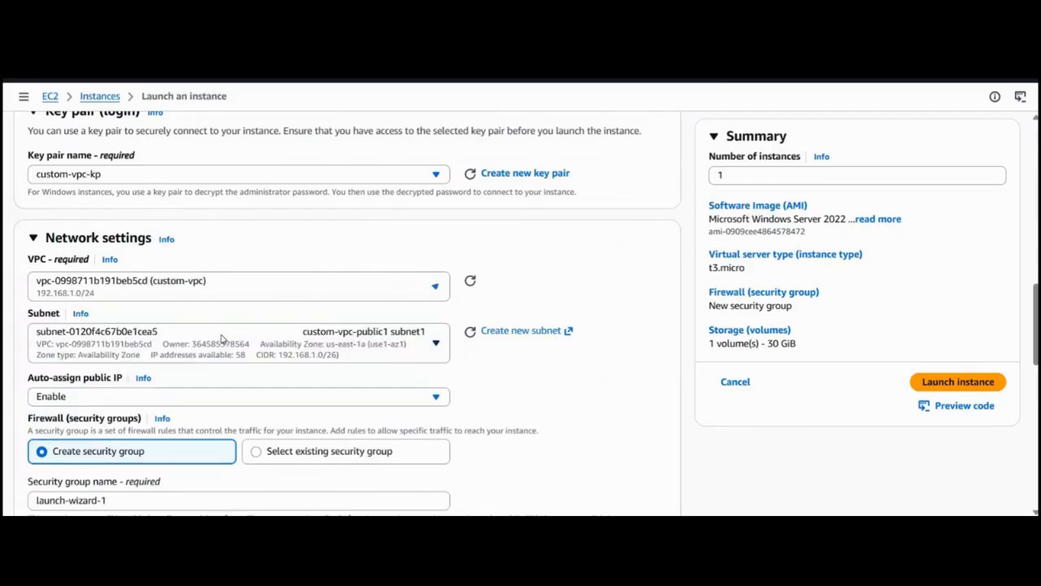
{"action": "left_click", "coordinate": [215, 350]}
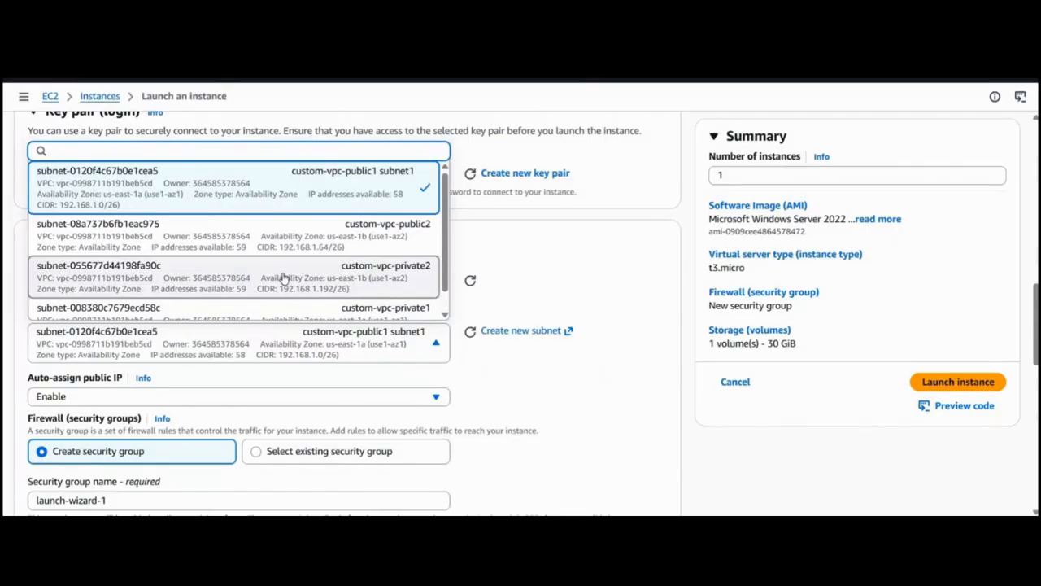
{"action": "scroll", "coordinate": [283, 278], "scroll_direction": "down", "scroll_amount": 1}
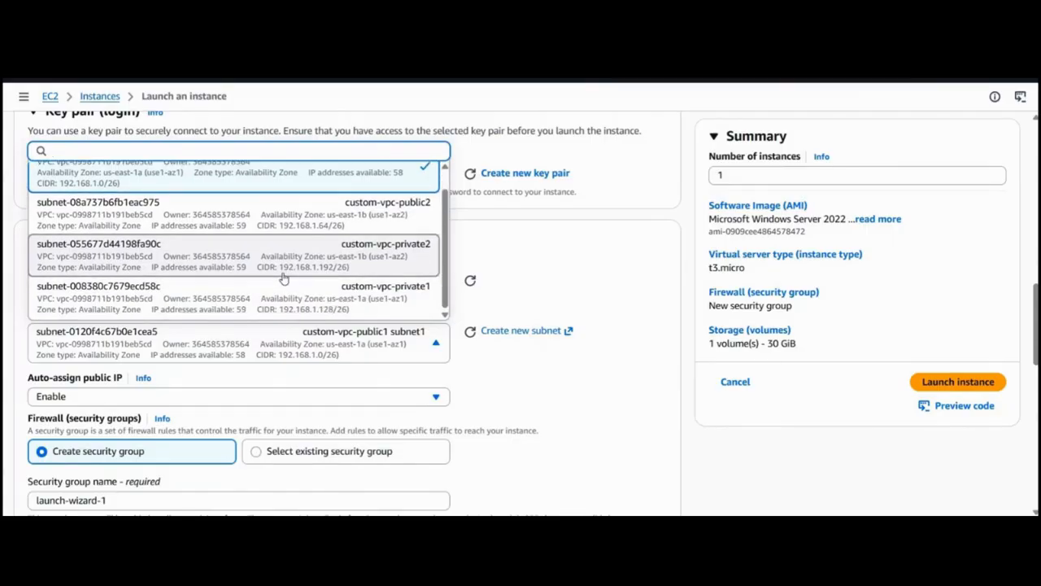
{"action": "left_click", "coordinate": [285, 293]}
Apply the existing custom-vpc-sg security group and launch the windows-private instance.
{"action": "scroll", "coordinate": [536, 414], "scroll_direction": "down", "scroll_amount": 3}
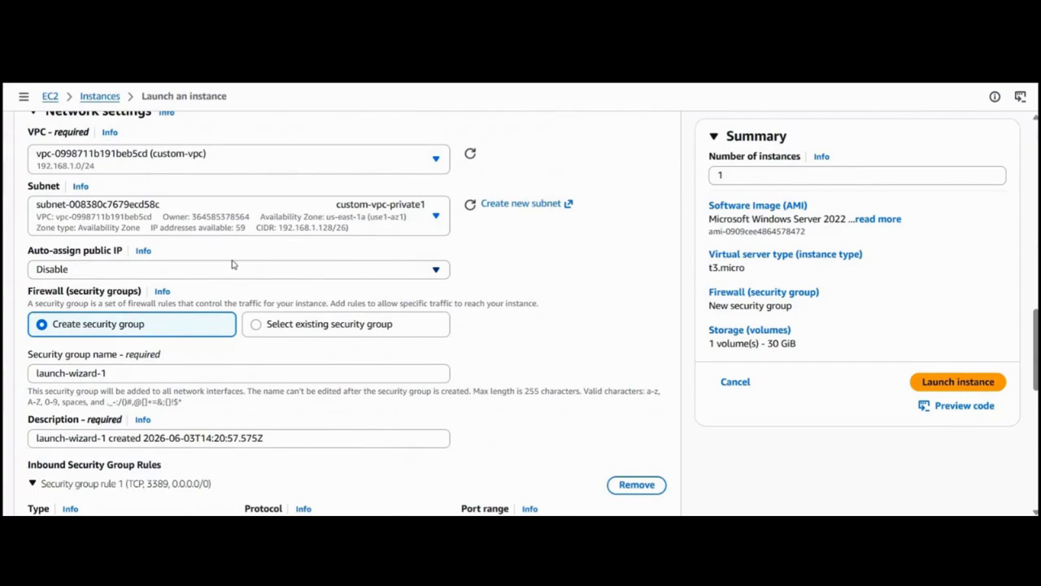
{"action": "scroll", "coordinate": [232, 264], "scroll_direction": "down", "scroll_amount": 2}
{"action": "left_click", "coordinate": [274, 244]}
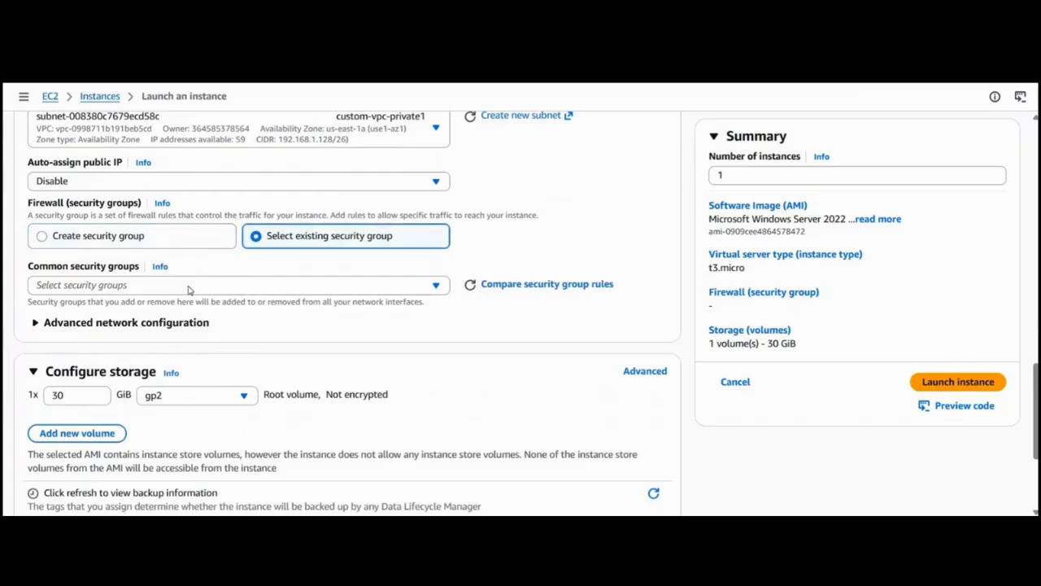
{"action": "left_click", "coordinate": [188, 288]}
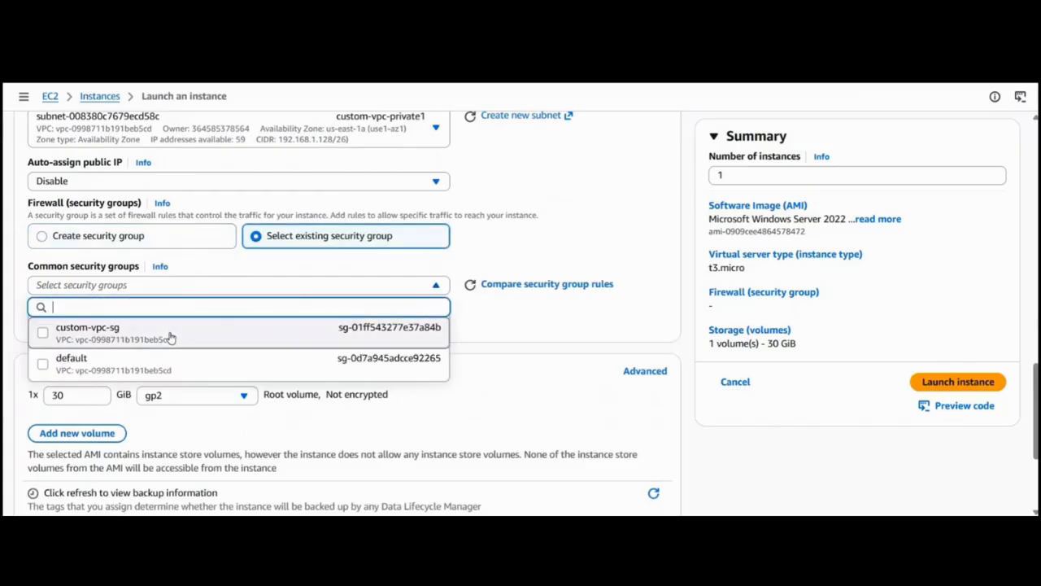
{"action": "left_click", "coordinate": [170, 332]}
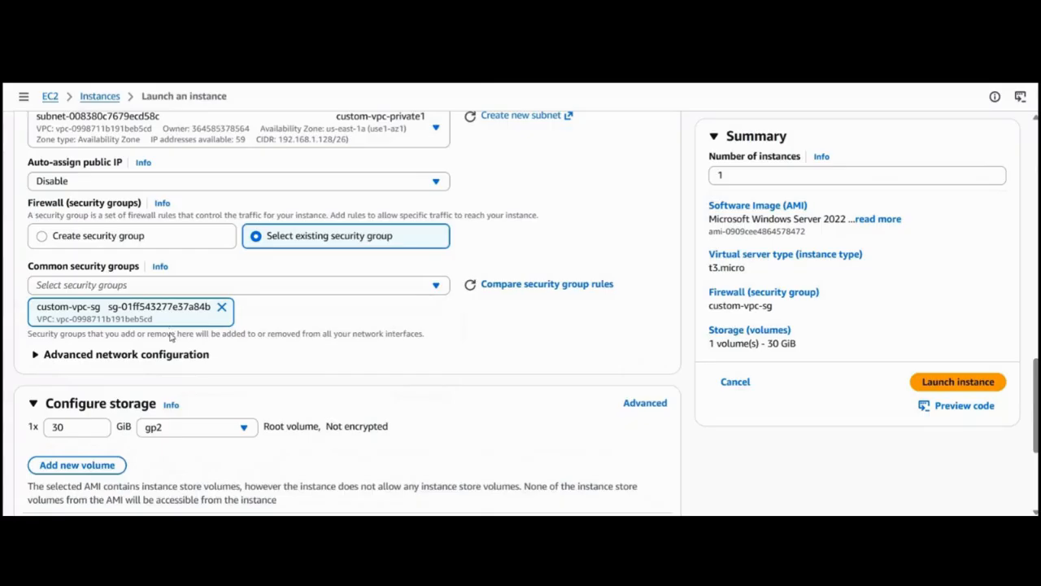
{"action": "scroll", "coordinate": [171, 334], "scroll_direction": "down", "scroll_amount": 3}
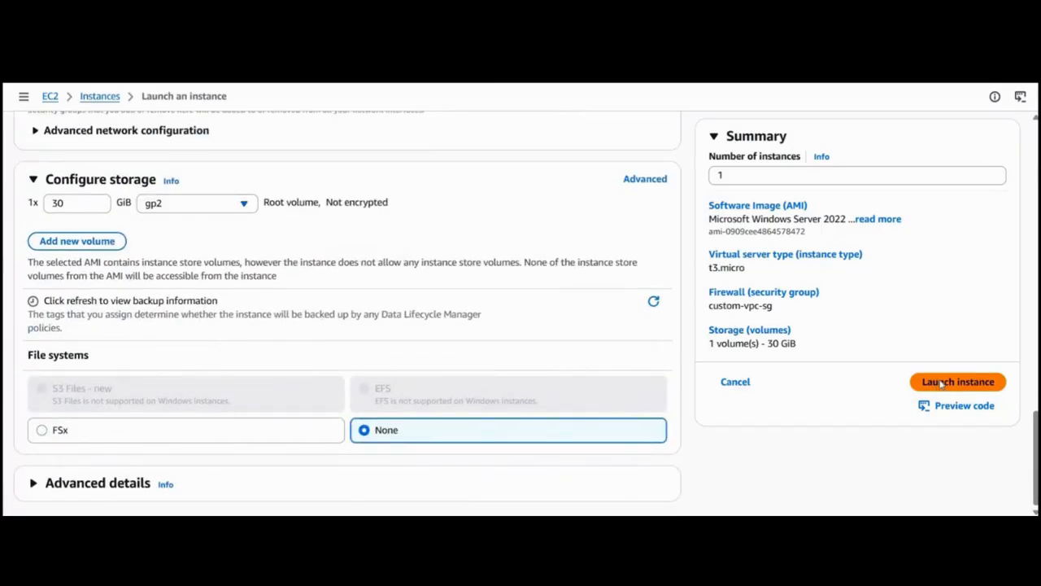
{"action": "left_click", "coordinate": [941, 384]}
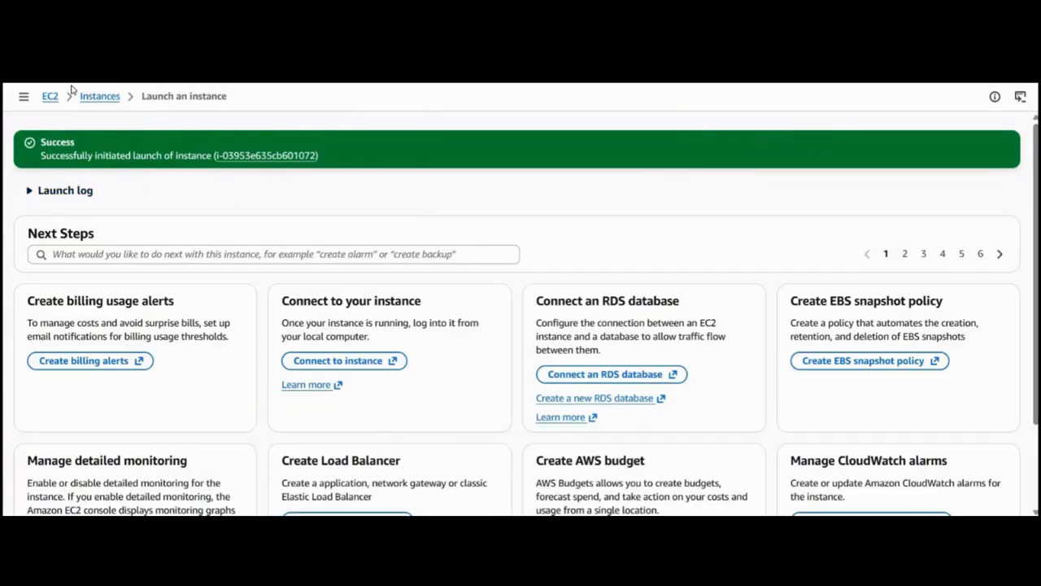
Return to the instances list and refresh it.
{"action": "left_click", "coordinate": [94, 98]}
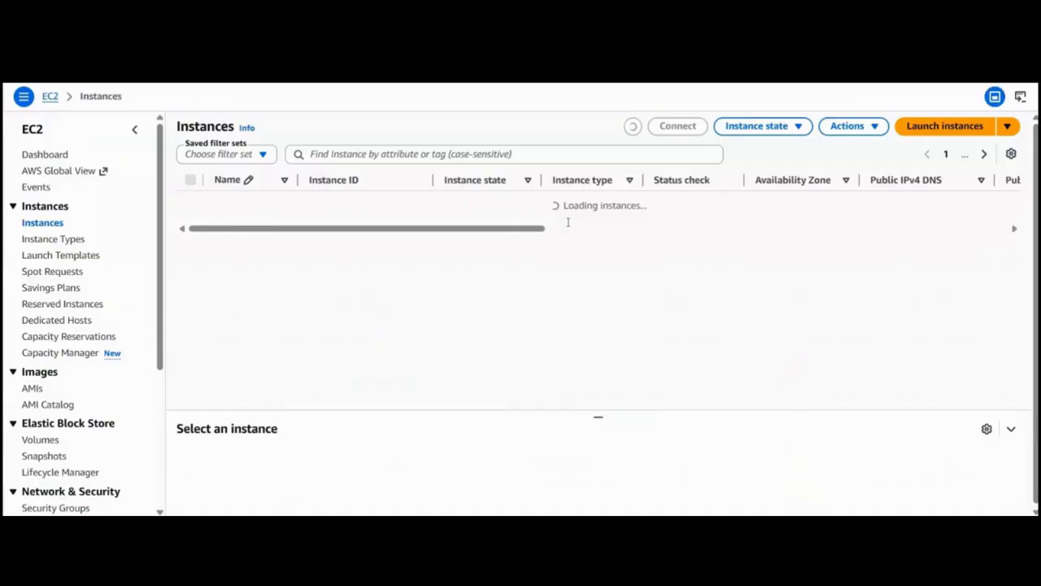
{"action": "left_click", "coordinate": [632, 127]}
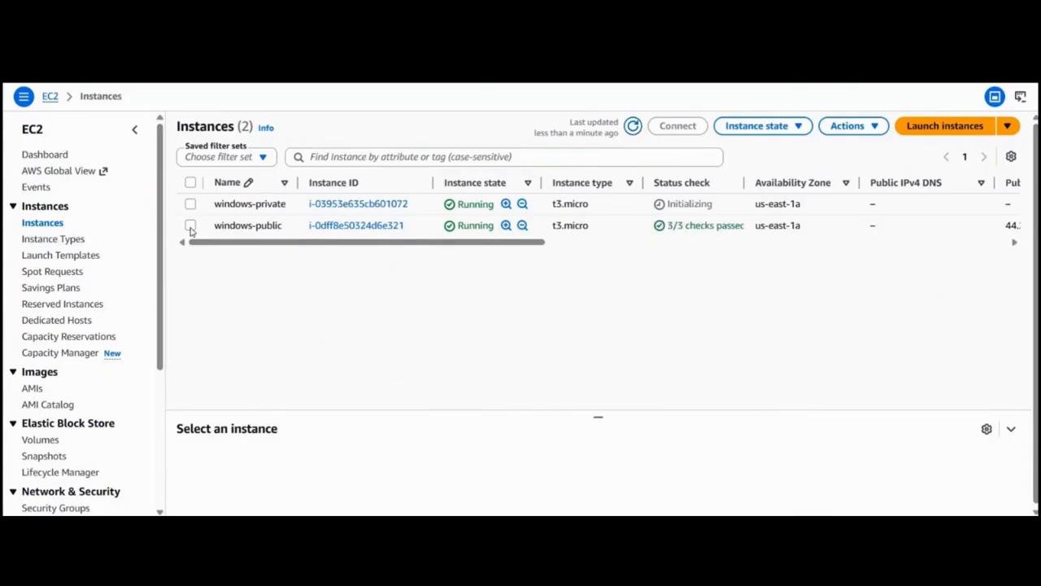
{"action": "left_click", "coordinate": [219, 233]}
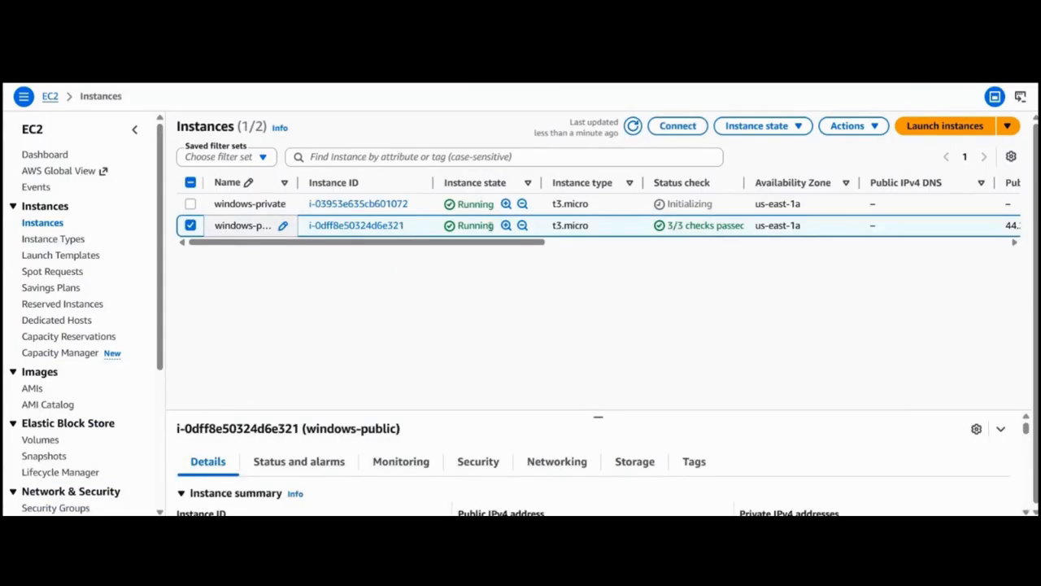
{"action": "left_click", "coordinate": [857, 133]}
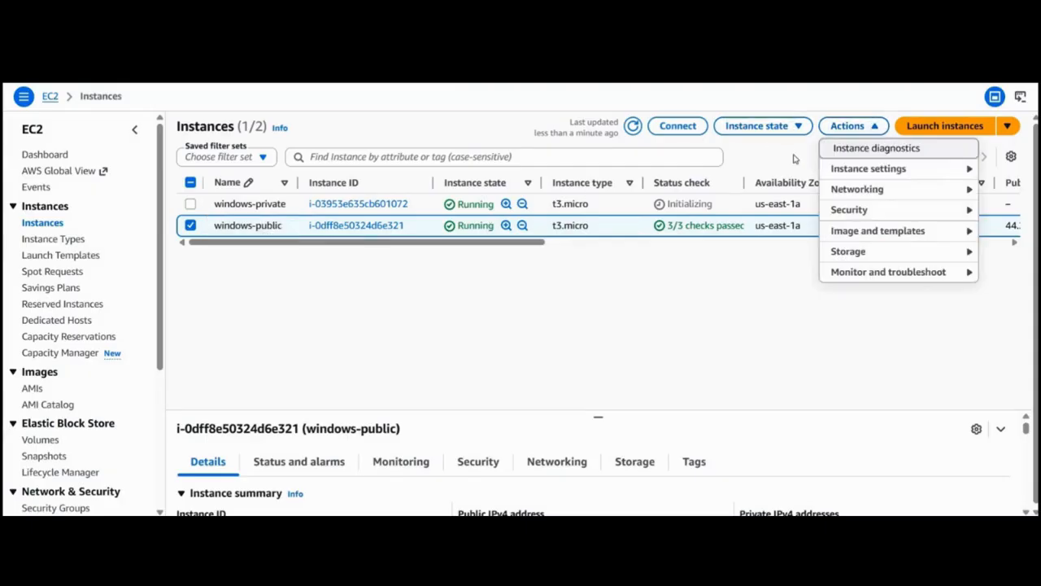
{"action": "left_click", "coordinate": [737, 146]}
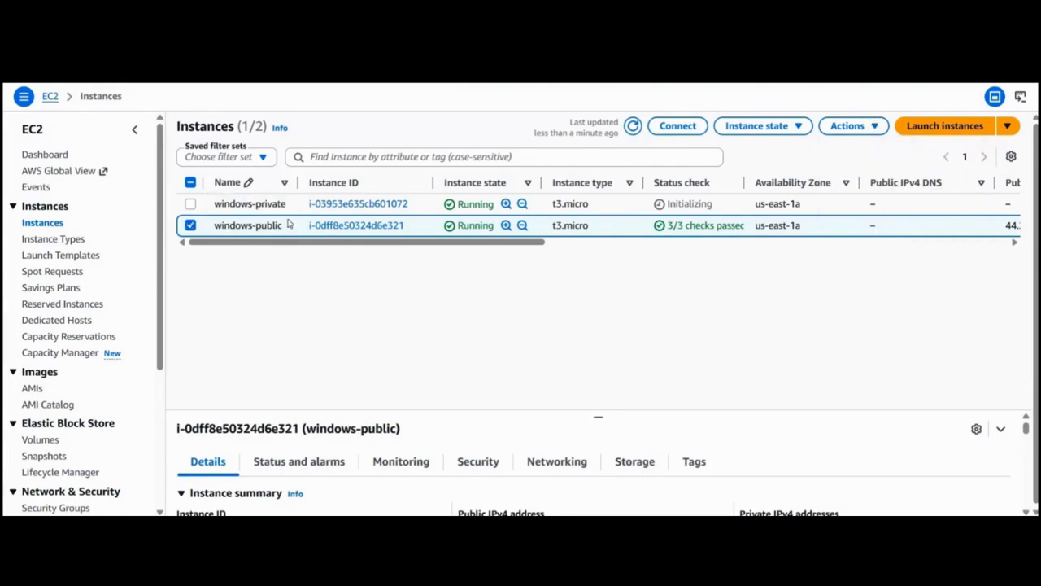
{"action": "left_click", "coordinate": [270, 225]}
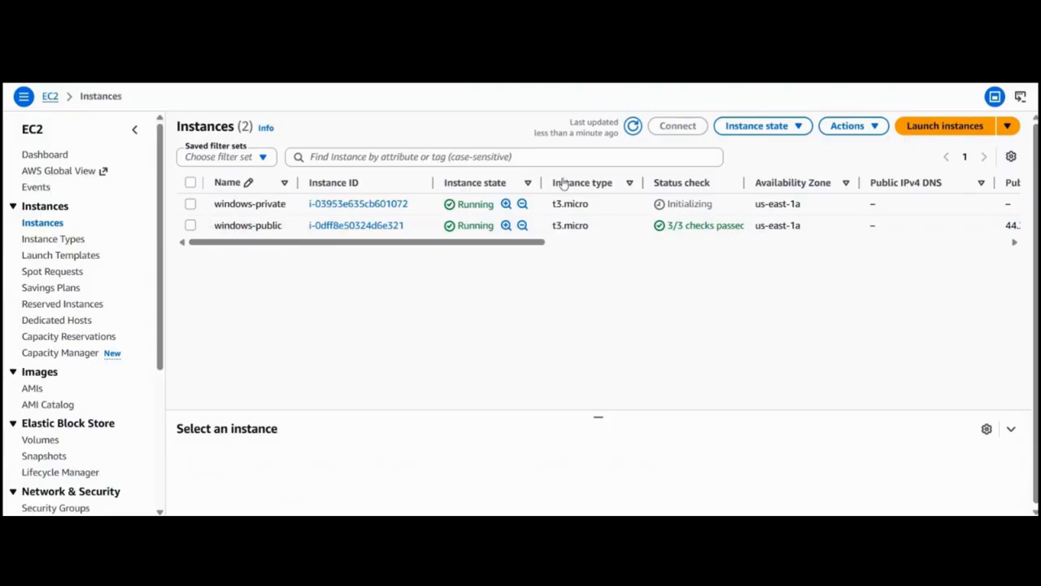
Open the RDP client connection options for windows-public and start retrieving its Windows password.
{"action": "left_click", "coordinate": [521, 225]}
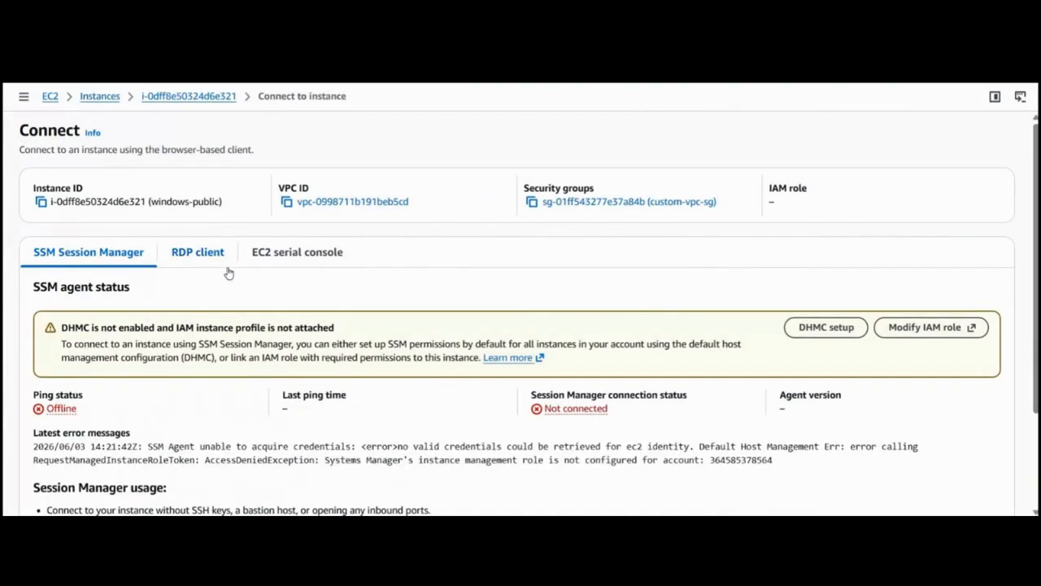
{"action": "left_click", "coordinate": [198, 252]}
{"action": "scroll", "coordinate": [57, 448], "scroll_direction": "down", "scroll_amount": 3}
{"action": "left_click", "coordinate": [121, 389]}
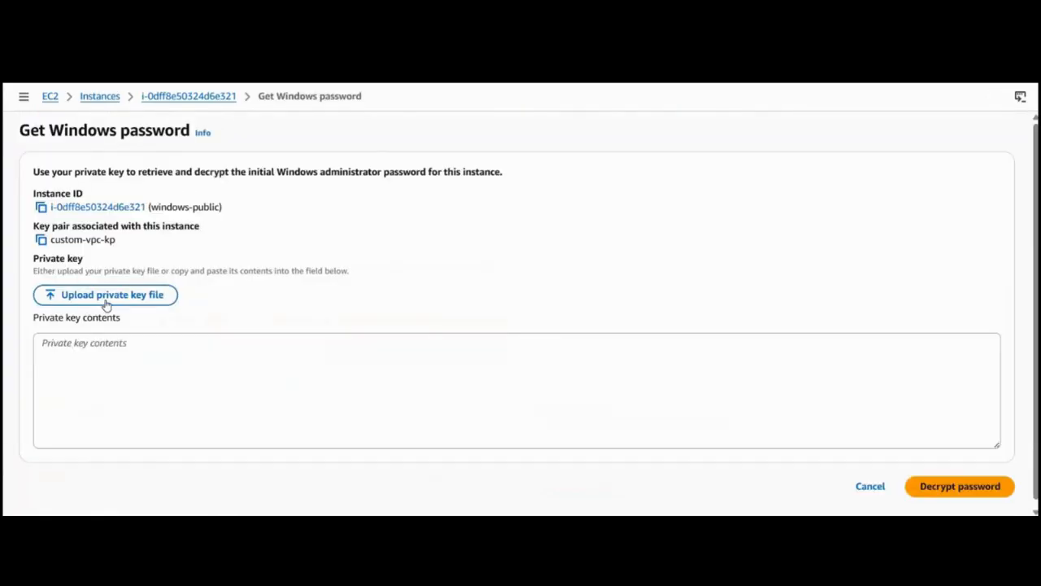
Upload the private key file custom-vpc-kp.pem from the key folder and decrypt the Windows administrator password.
{"action": "left_click", "coordinate": [105, 302]}
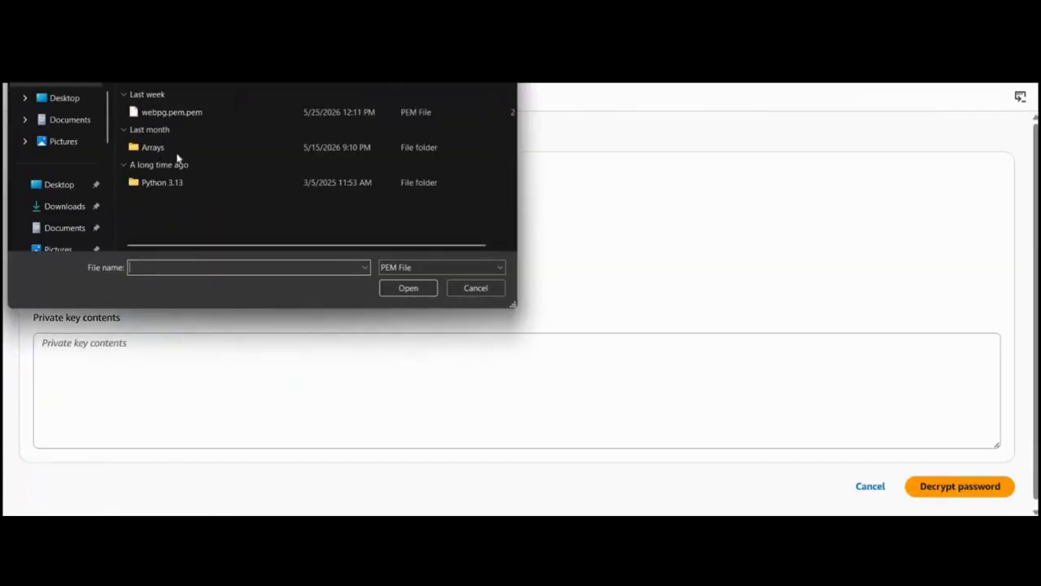
{"action": "scroll", "coordinate": [45, 230], "scroll_direction": "down", "scroll_amount": 3}
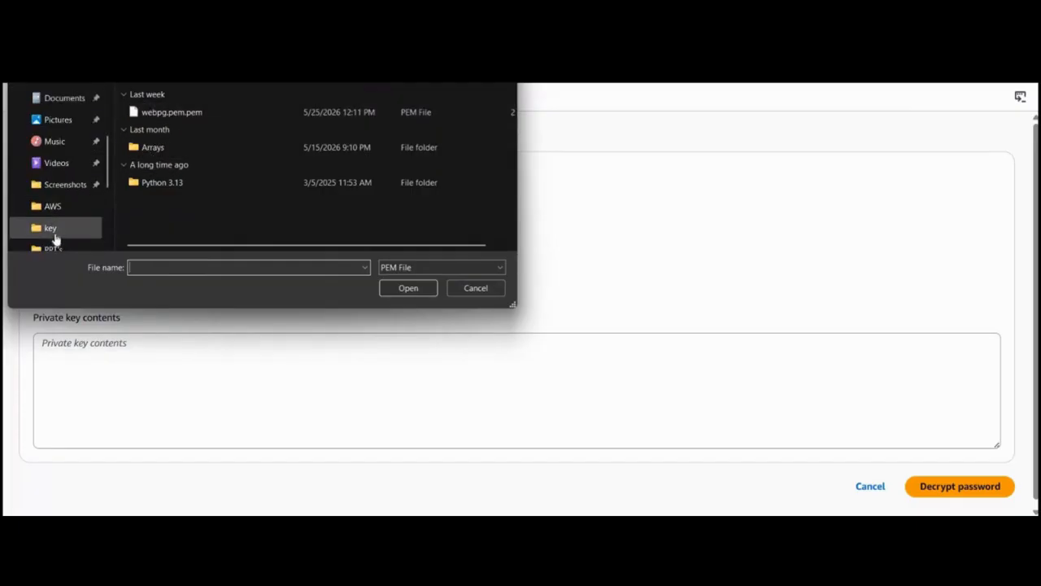
{"action": "left_click", "coordinate": [54, 232]}
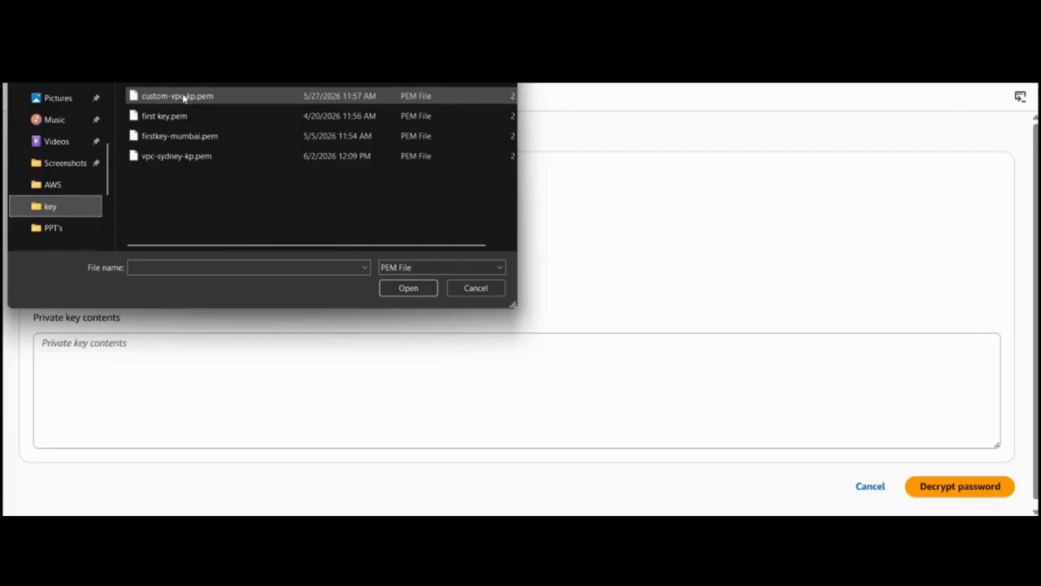
{"action": "left_click", "coordinate": [184, 96]}
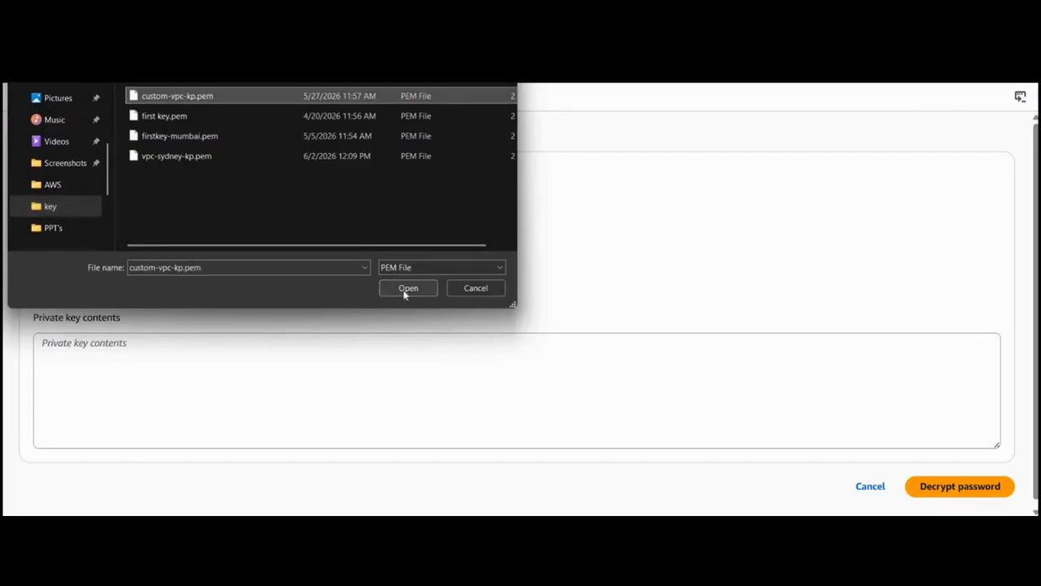
{"action": "left_click", "coordinate": [407, 288]}
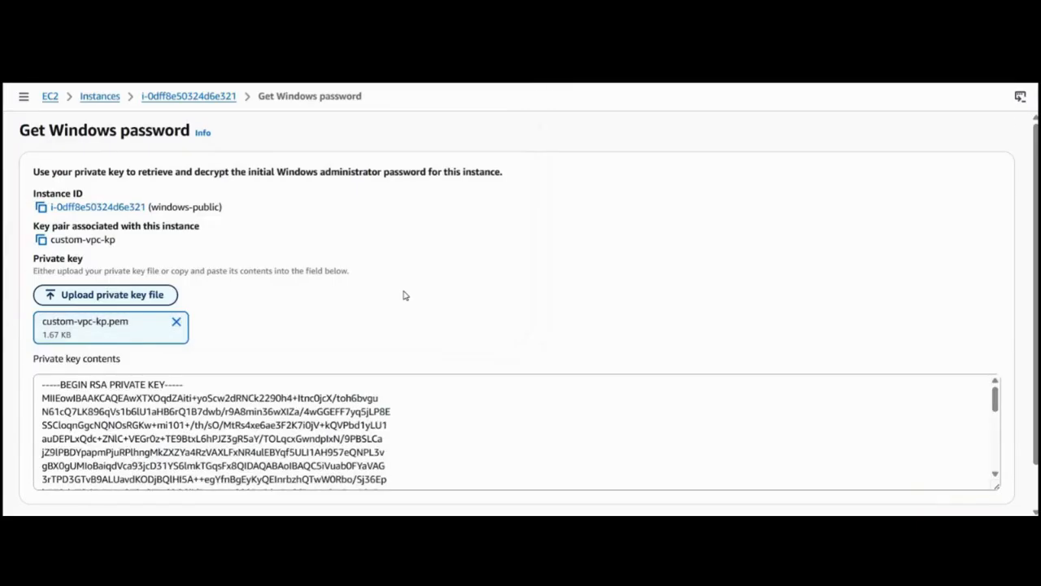
{"action": "scroll", "coordinate": [404, 295], "scroll_direction": "down", "scroll_amount": 2}
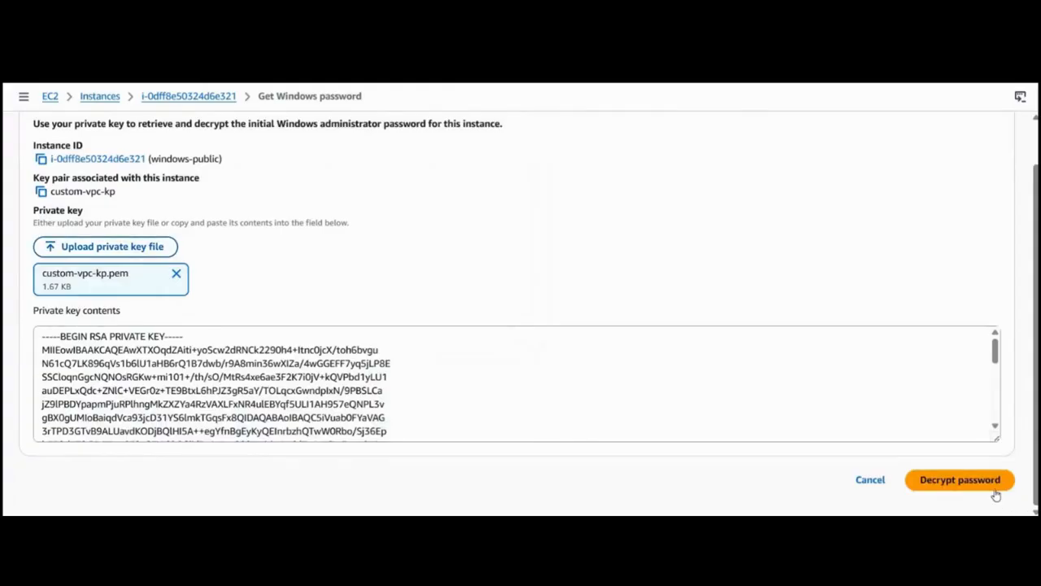
{"action": "left_click", "coordinate": [960, 480]}
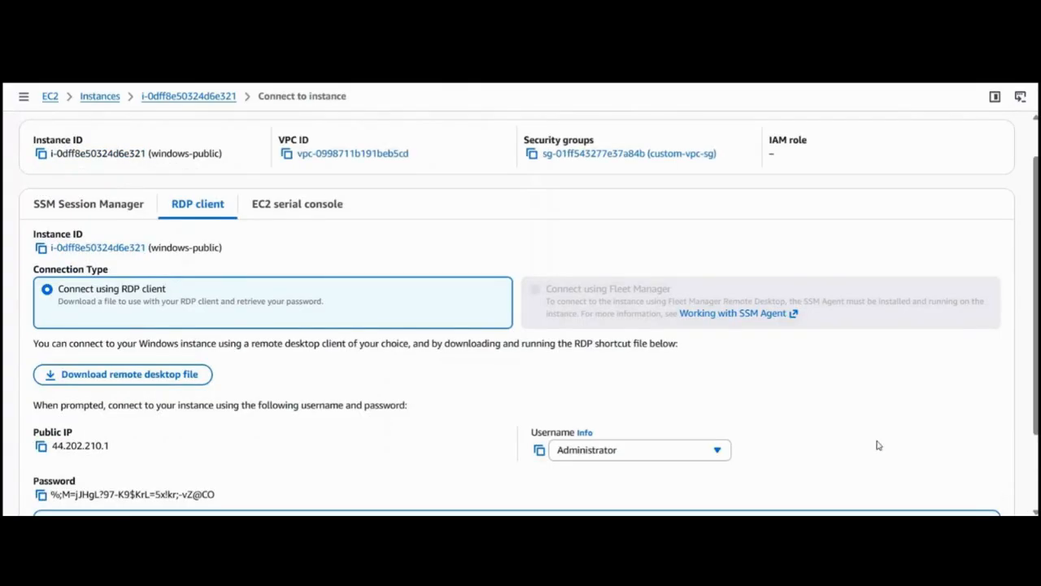
Open Remote Desktop Connection and start a connection to windows-public using its copied public IP, 44.202.210.1.
{"action": "scroll", "coordinate": [481, 372], "scroll_direction": "down", "scroll_amount": 2}
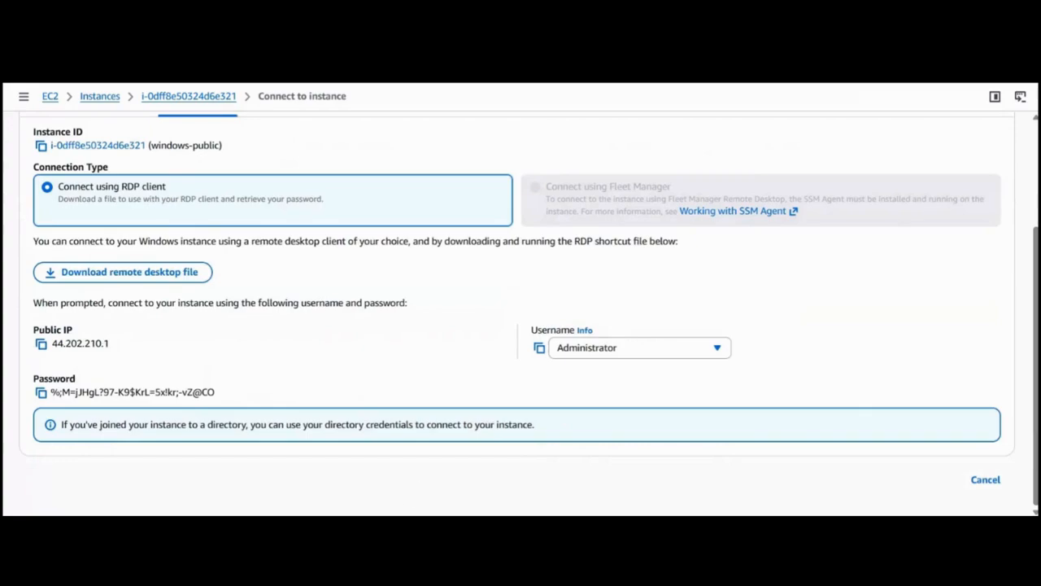
{"action": "key", "text": "super"}
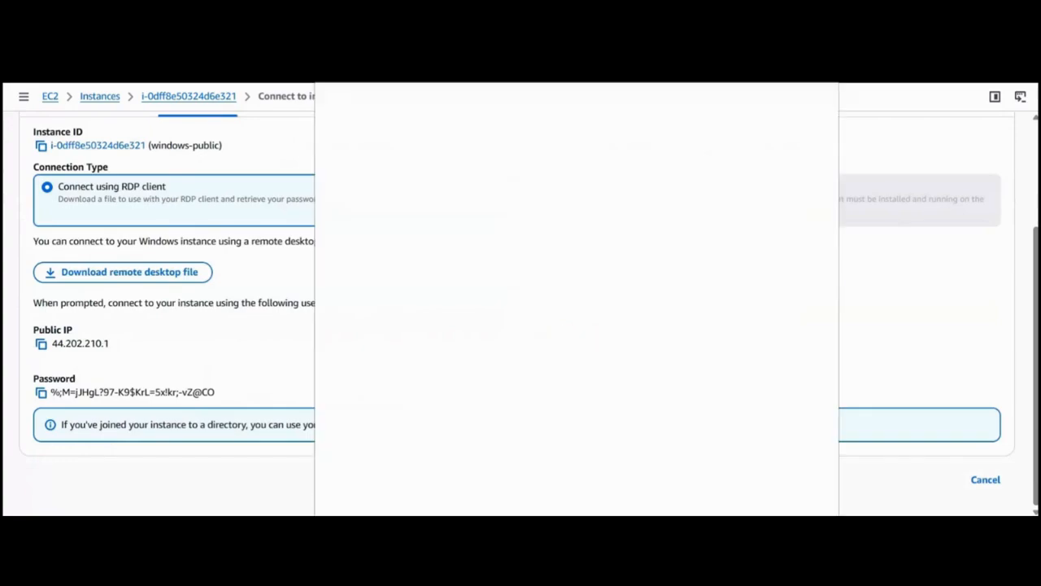
{"action": "type", "text": "re"}
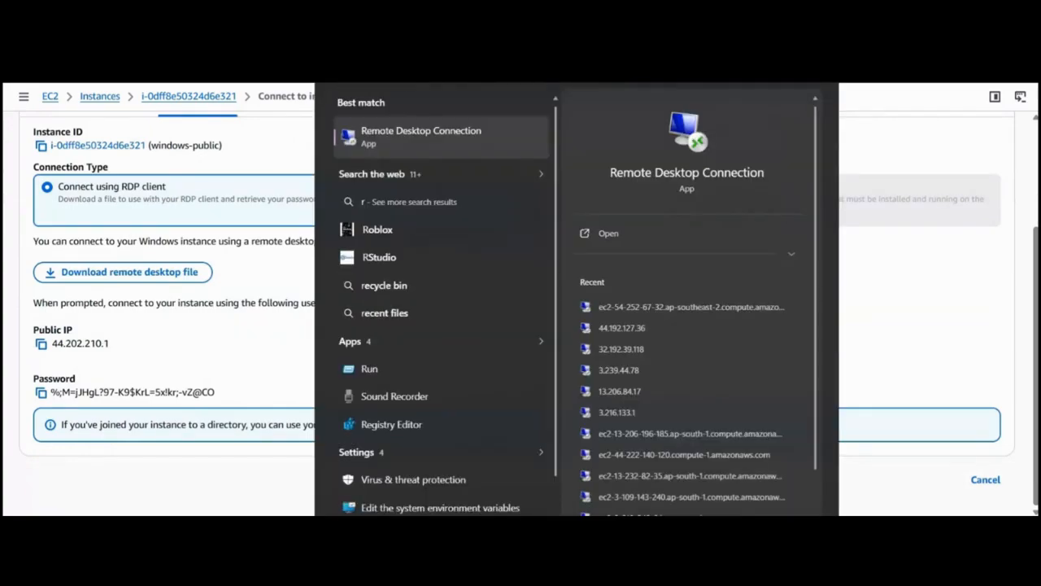
{"action": "left_click", "coordinate": [623, 239]}
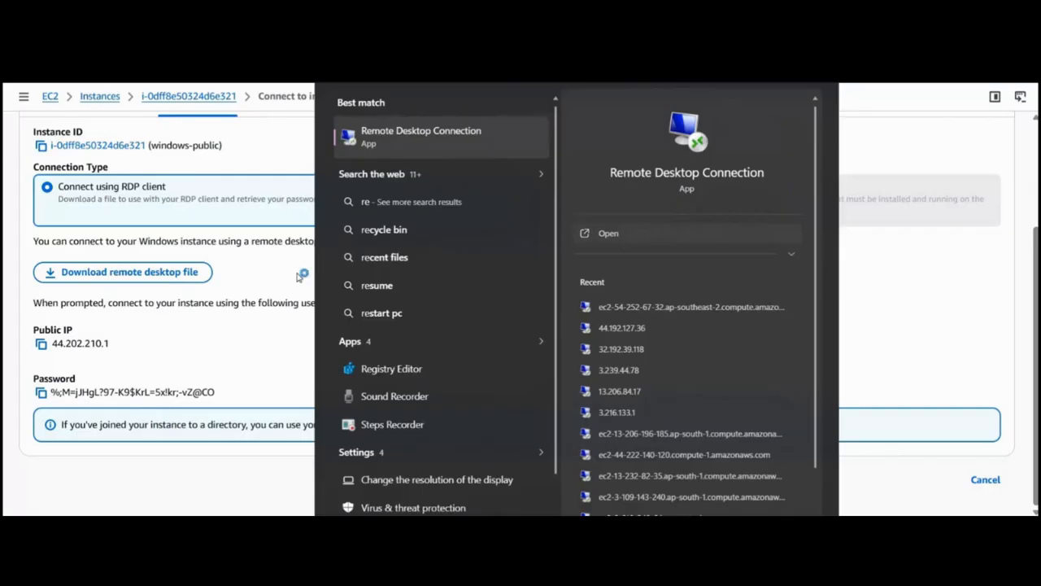
{"action": "left_click", "coordinate": [38, 345]}
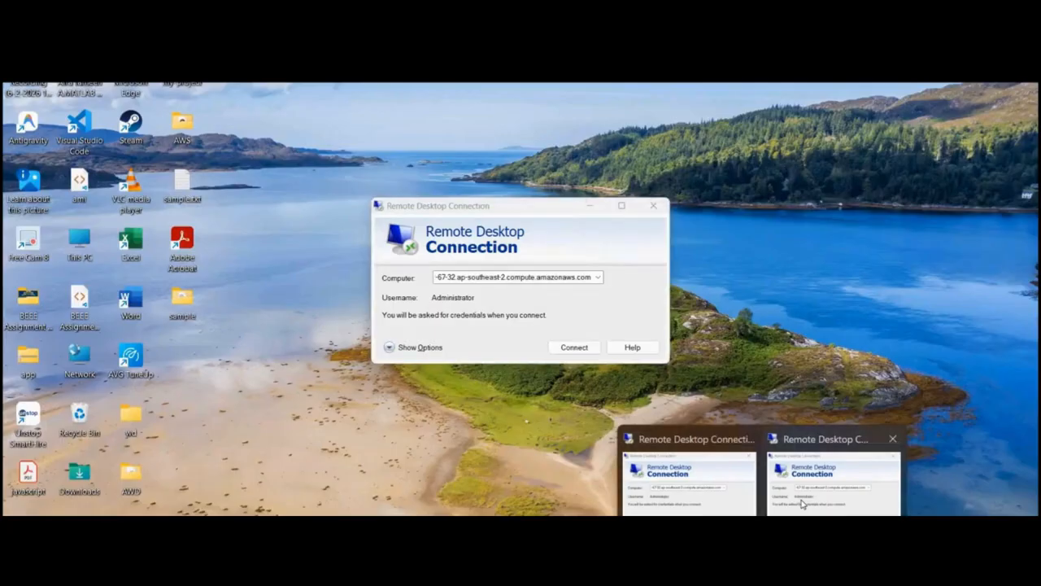
{"action": "left_click", "coordinate": [804, 500]}
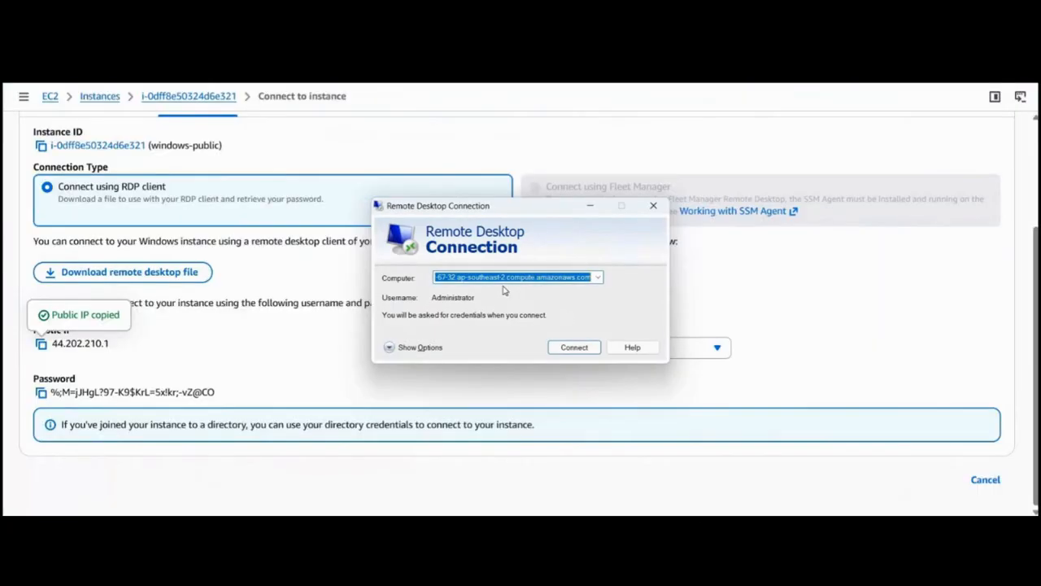
{"action": "key", "text": "ctrl+v"}
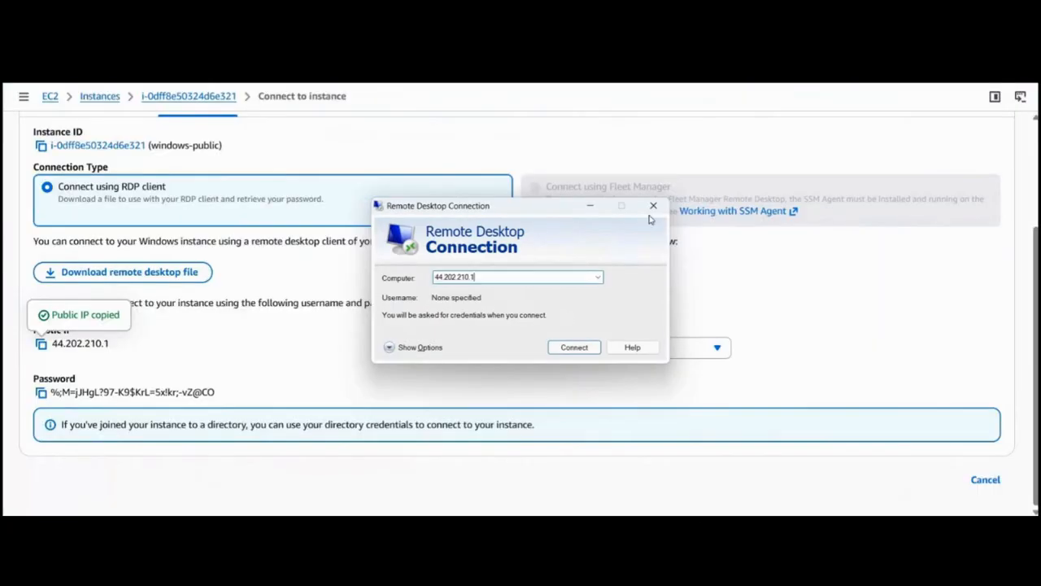
{"action": "left_click", "coordinate": [574, 348]}
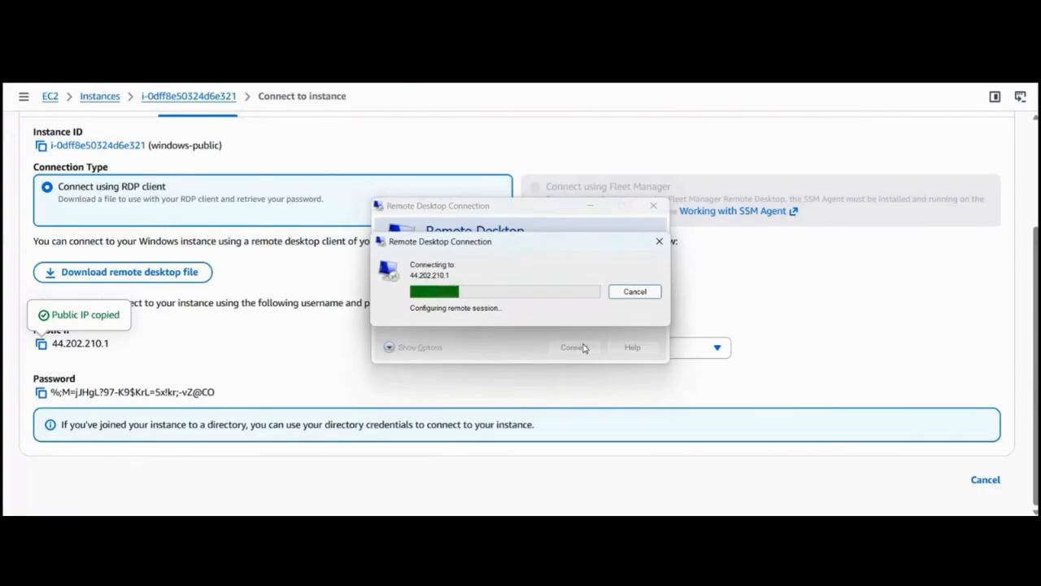
Copy the username Administrator from the windows-public connection page and enter it in the Remote Desktop credentials prompt for 44.202.210.1.
{"action": "left_click_drag", "start_coordinate": [324, 303], "coordinate": [546, 363]}
{"action": "left_click", "coordinate": [539, 348]}
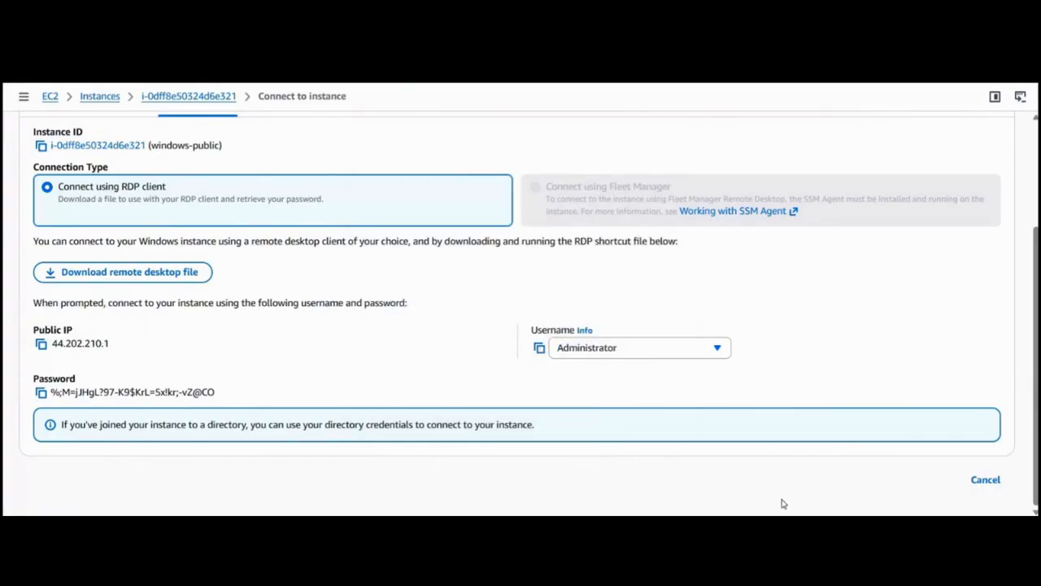
{"action": "mouse_move", "coordinate": [762, 530]}
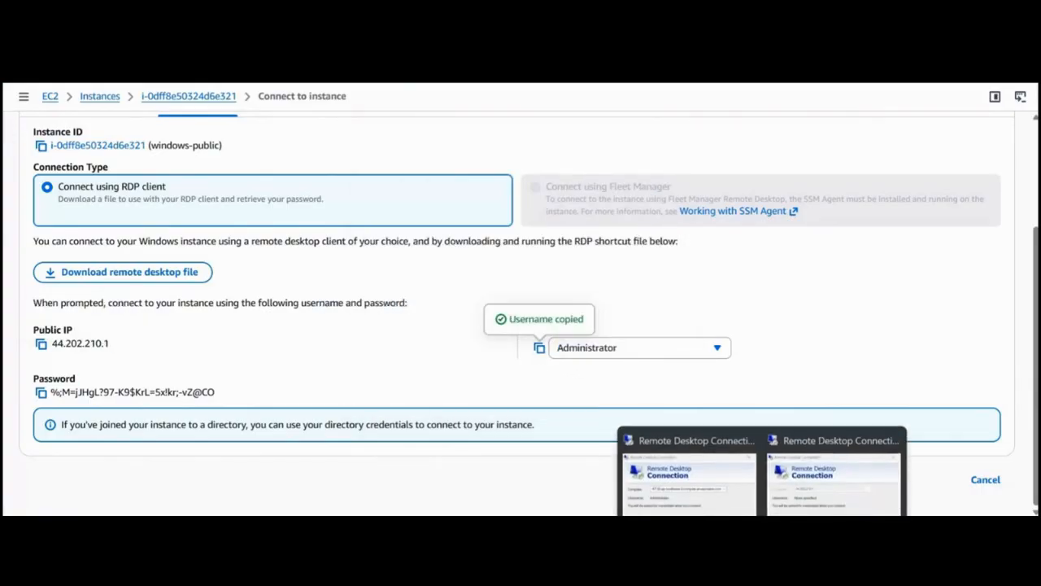
{"action": "left_click", "coordinate": [795, 506]}
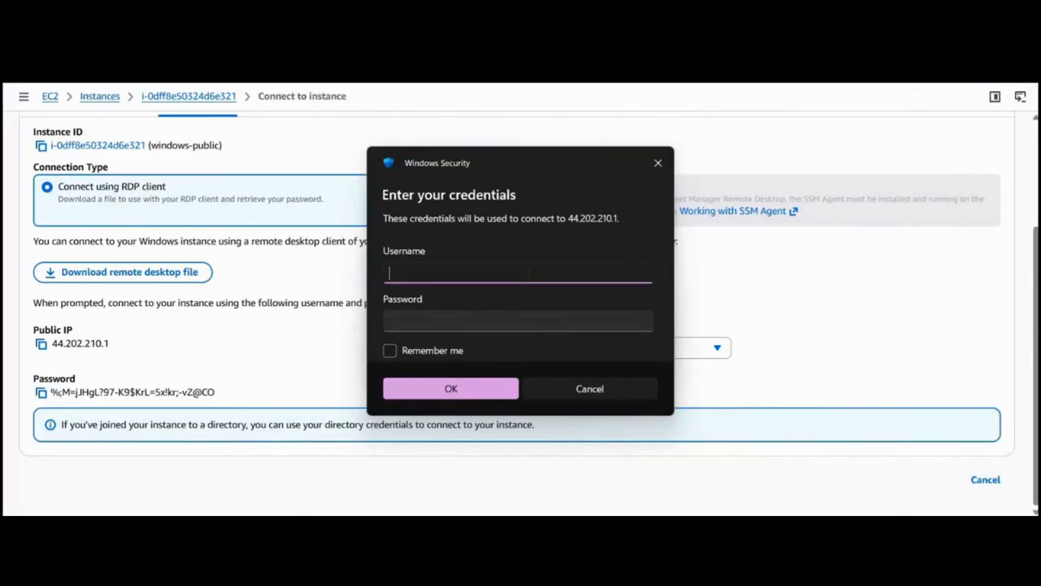
{"action": "key", "text": "ctrl+v"}
Copy the windows-public administrator password into the credentials prompt, submit it, and accept the connection to the remote computer.
{"action": "left_click", "coordinate": [41, 393]}
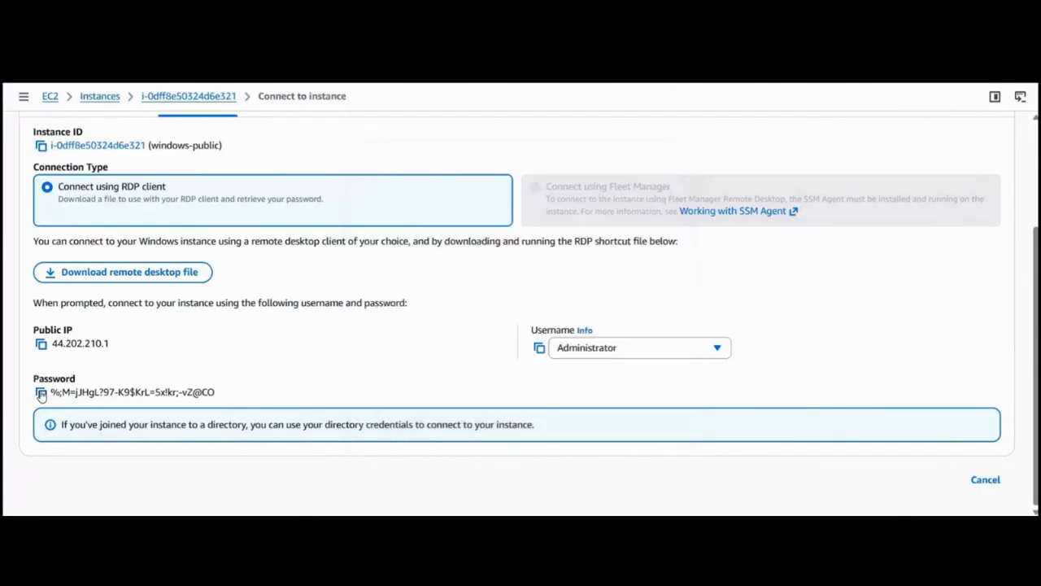
{"action": "mouse_move", "coordinate": [762, 560]}
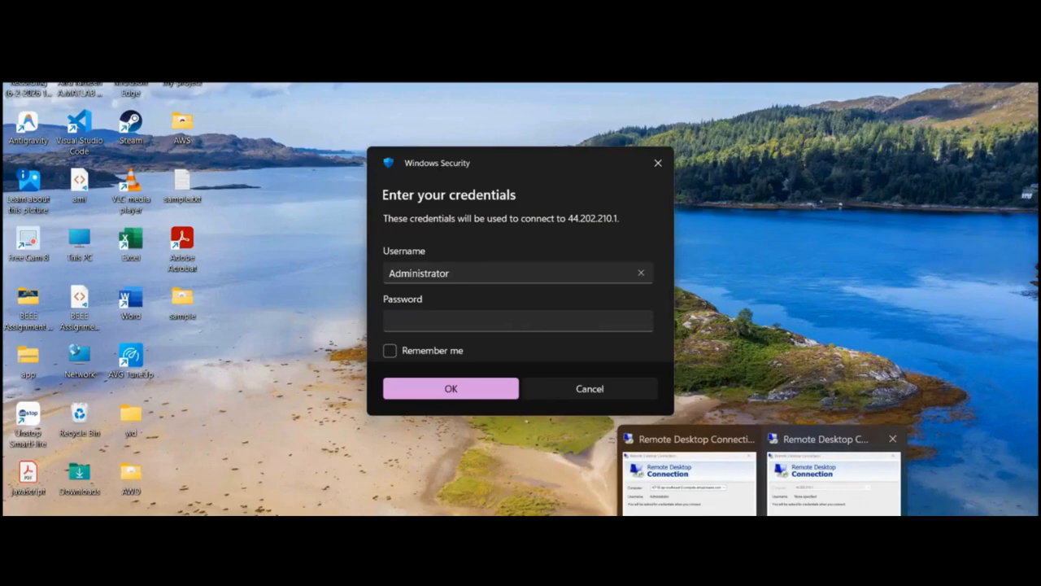
{"action": "left_click", "coordinate": [830, 476]}
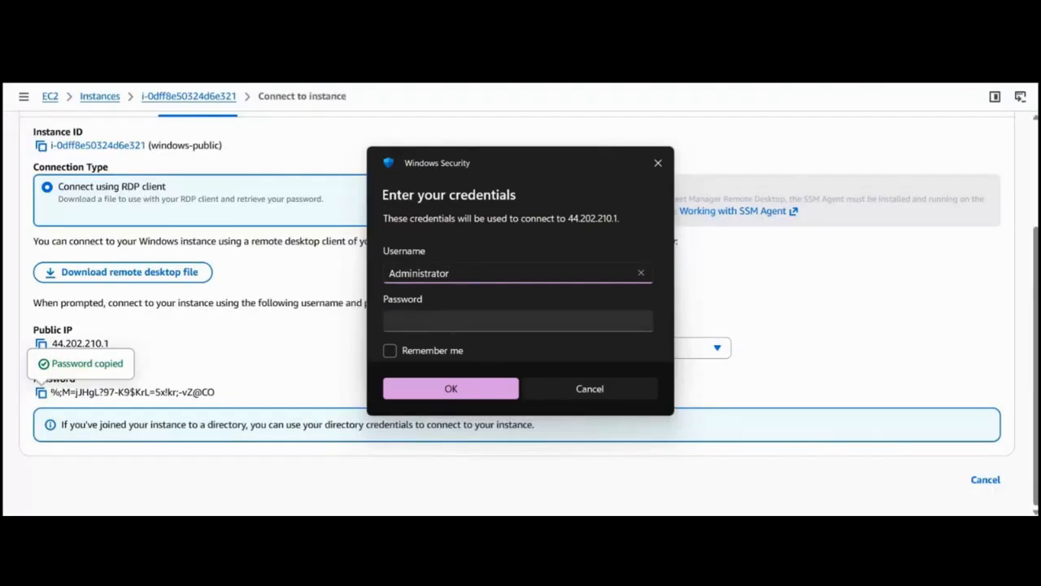
{"action": "left_click", "coordinate": [451, 323]}
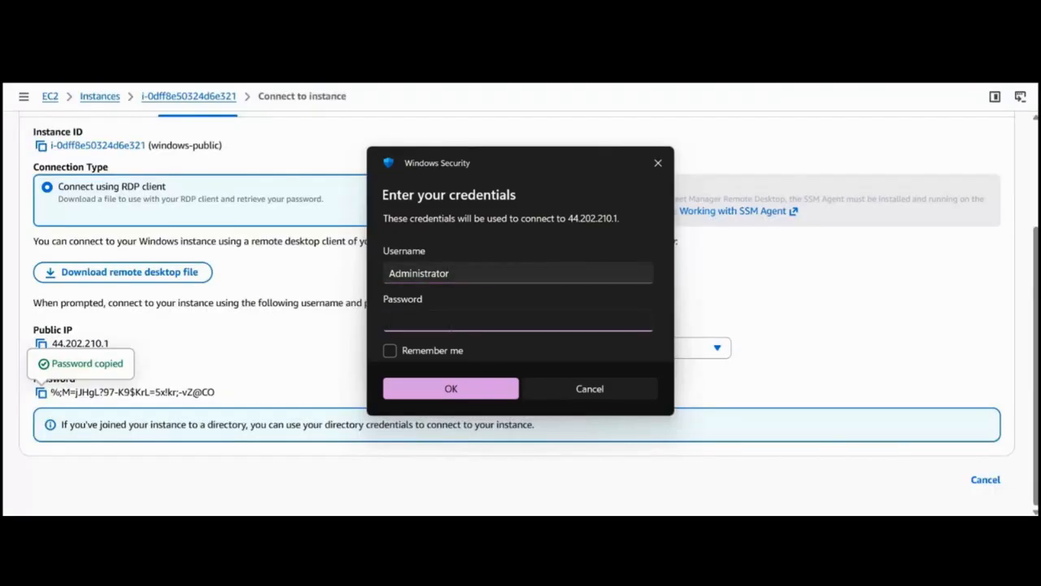
{"action": "key", "text": "ctrl+v"}
{"action": "left_click", "coordinate": [451, 388]}
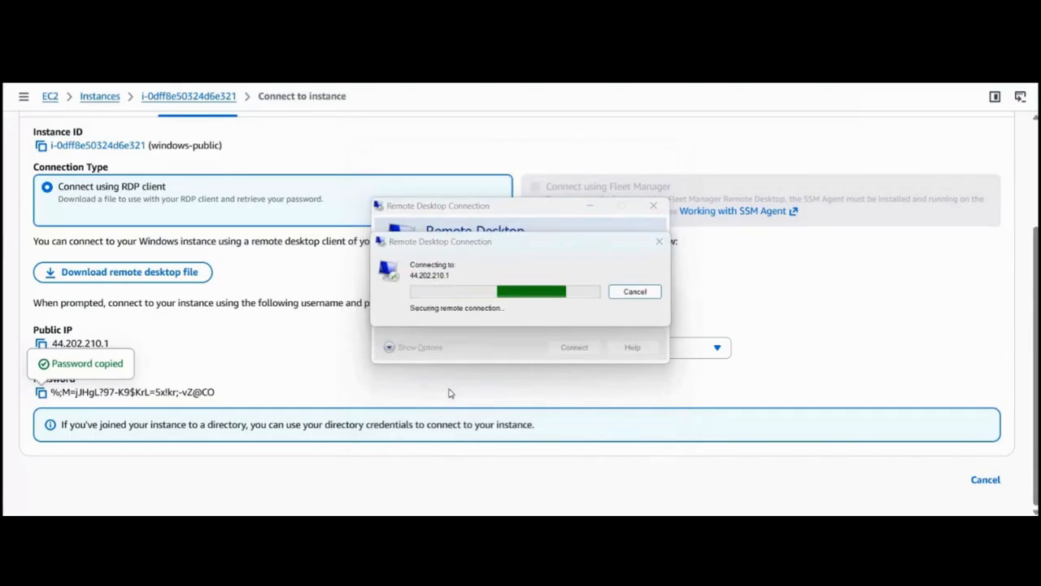
{"action": "left_click", "coordinate": [567, 396]}
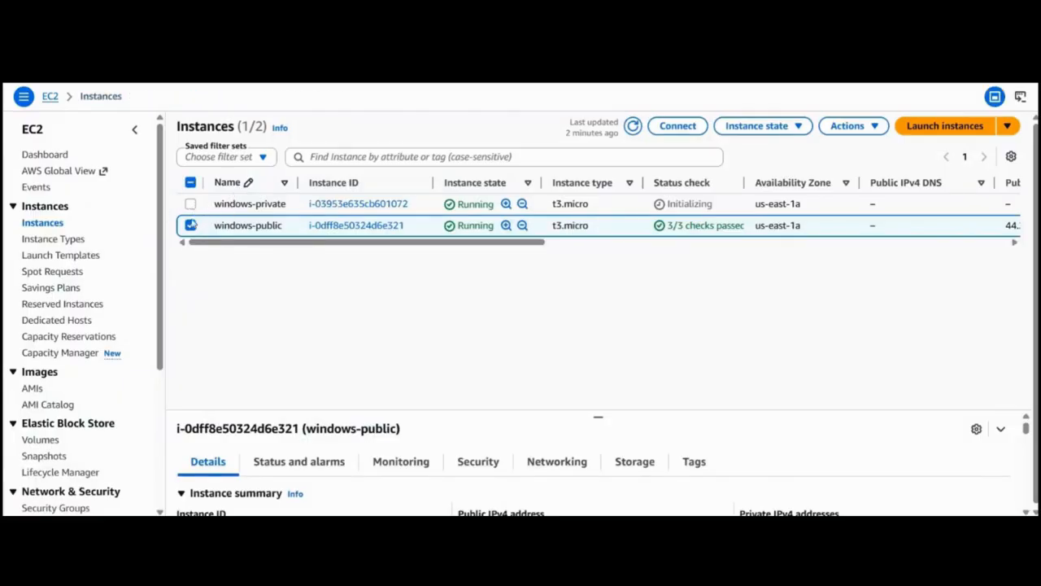
Select only windows-private in the EC2 instances list, refresh the list, and open the instance's RDP client connection options.
{"action": "left_click", "coordinate": [190, 204]}
{"action": "left_click", "coordinate": [191, 227]}
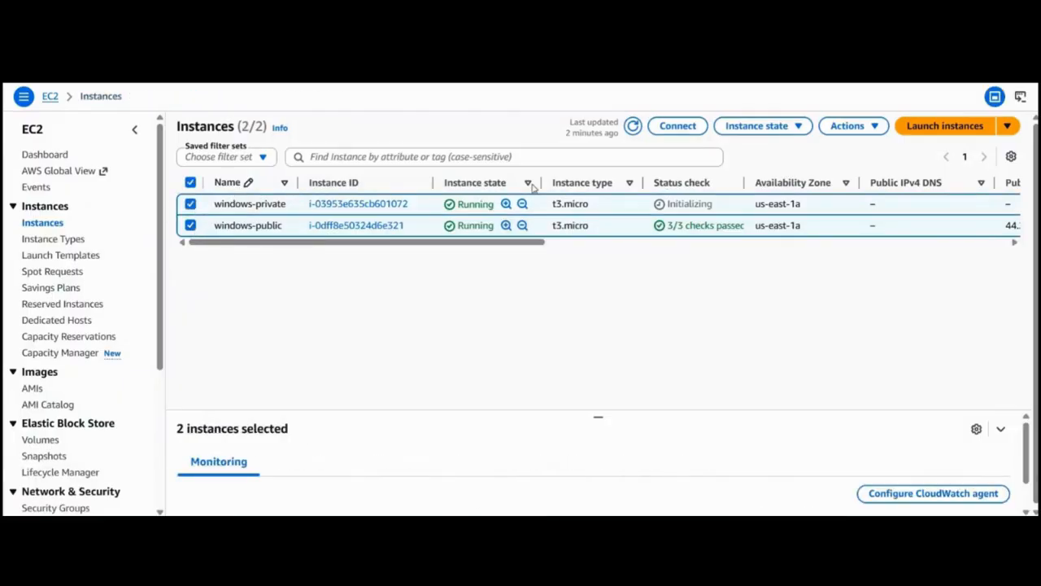
{"action": "left_click", "coordinate": [662, 130]}
{"action": "scroll", "coordinate": [392, 193], "scroll_direction": "left", "scroll_amount": 3}
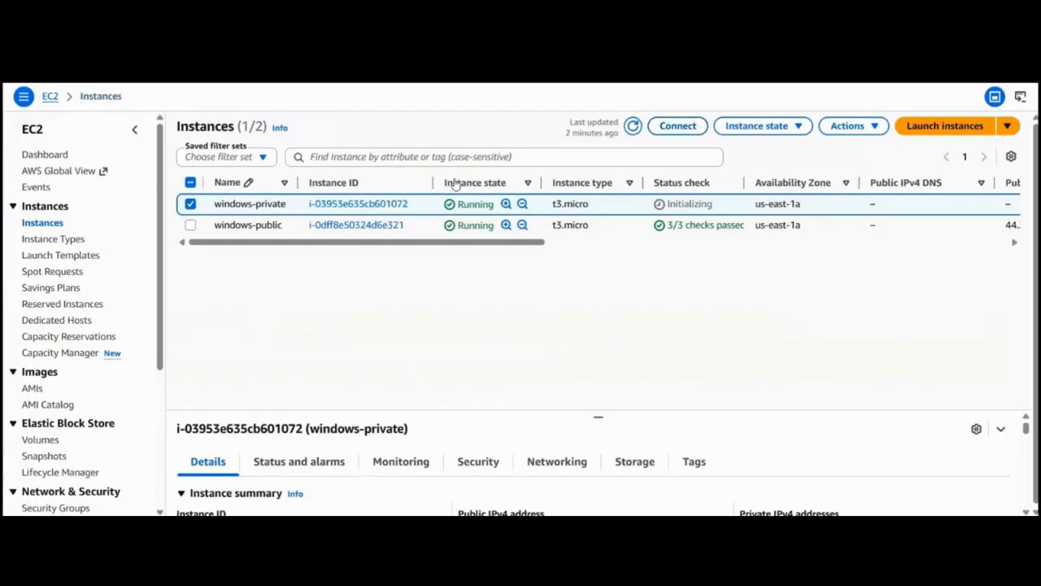
{"action": "left_click", "coordinate": [633, 125]}
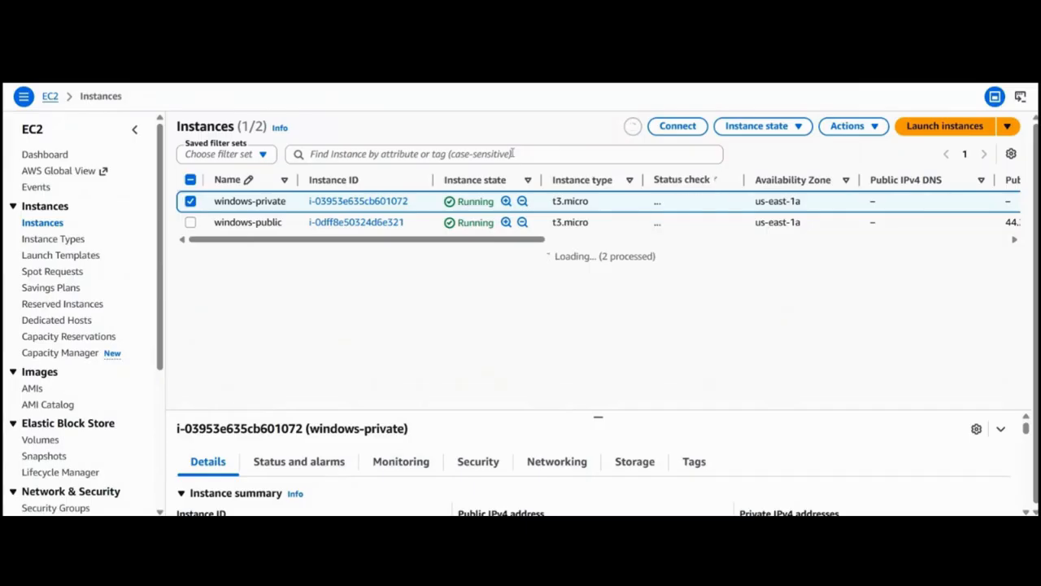
{"action": "left_click", "coordinate": [676, 127]}
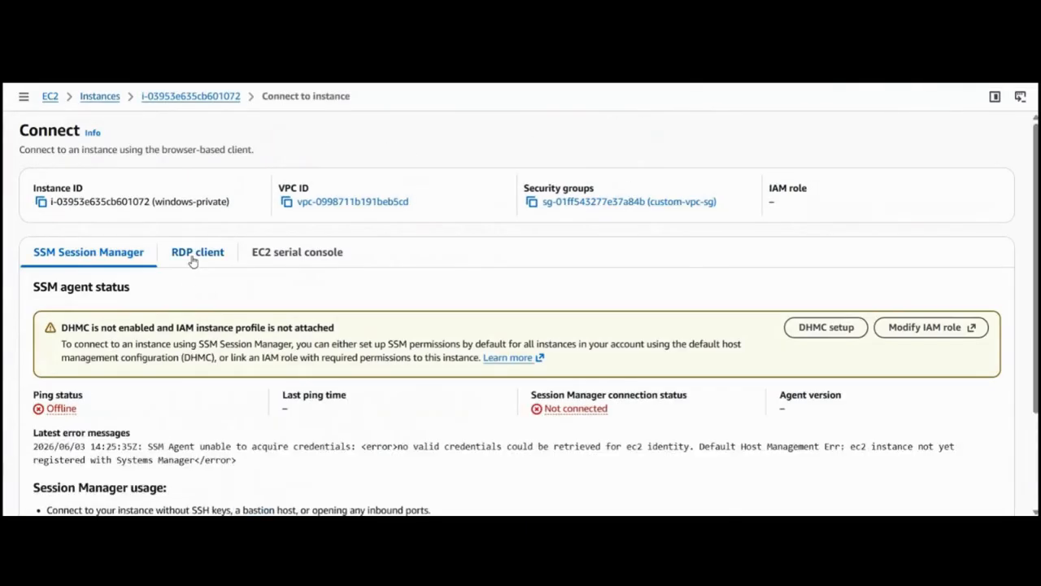
{"action": "left_click", "coordinate": [195, 257]}
{"action": "scroll", "coordinate": [275, 314], "scroll_direction": "down", "scroll_amount": 3}
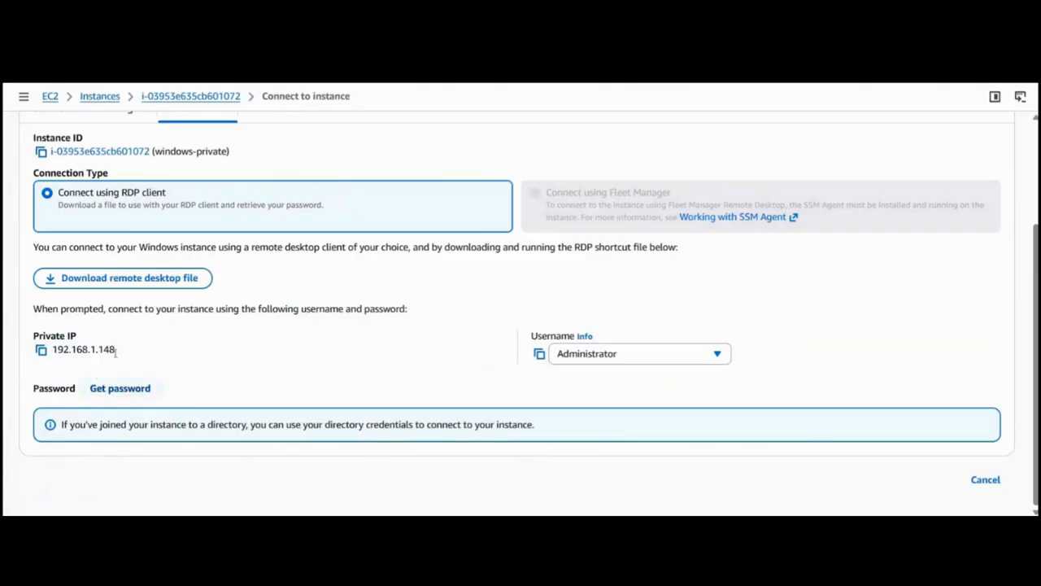
{"action": "left_click_drag", "start_coordinate": [120, 353], "coordinate": [54, 349]}
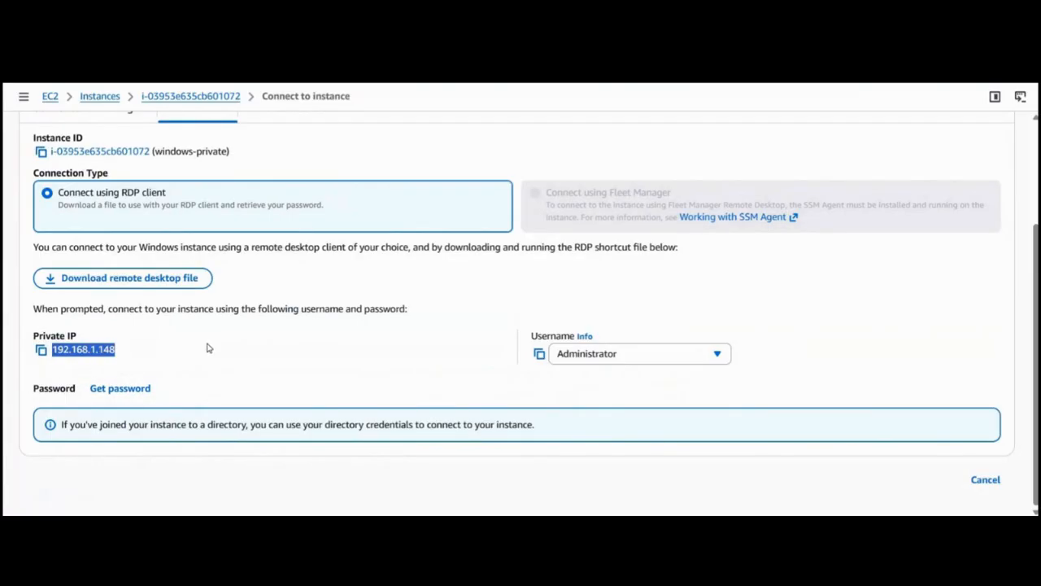
{"action": "left_click", "coordinate": [148, 348]}
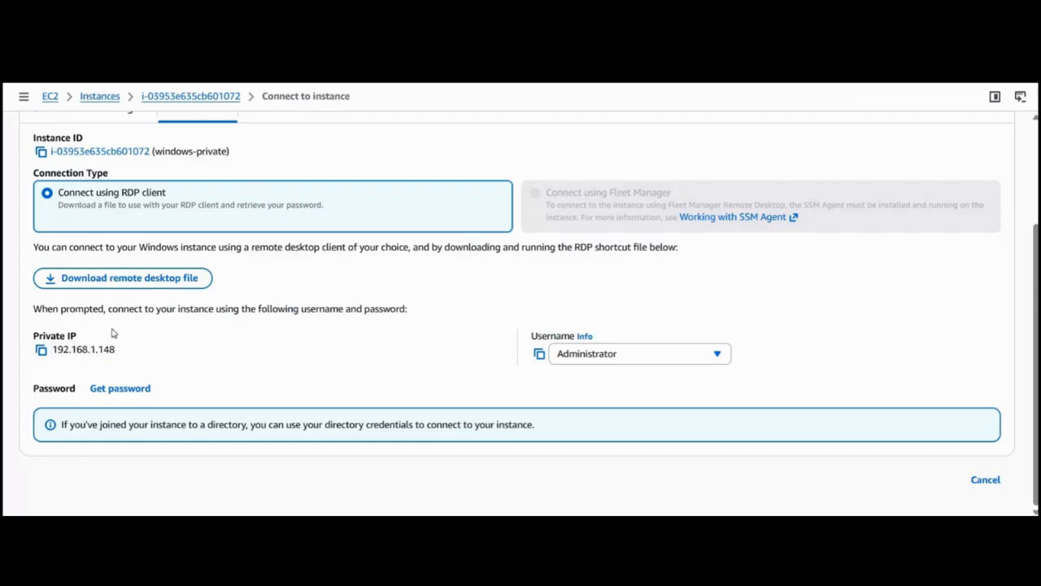
Retrieve the Windows password of windows-private by uploading the private key file custom-vpc-kp.pem and decrypting it.
{"action": "left_click", "coordinate": [146, 391]}
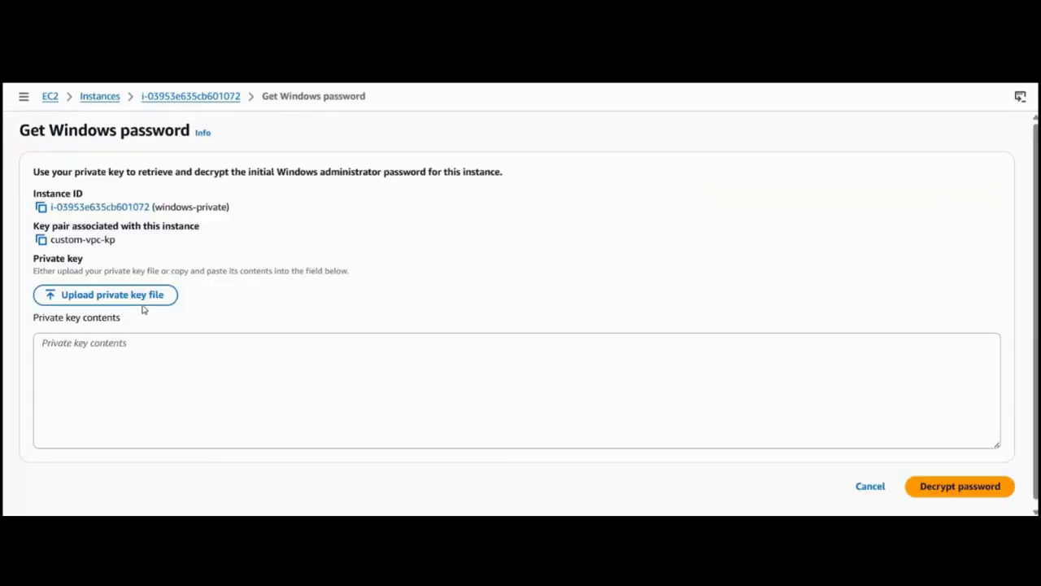
{"action": "left_click", "coordinate": [140, 301]}
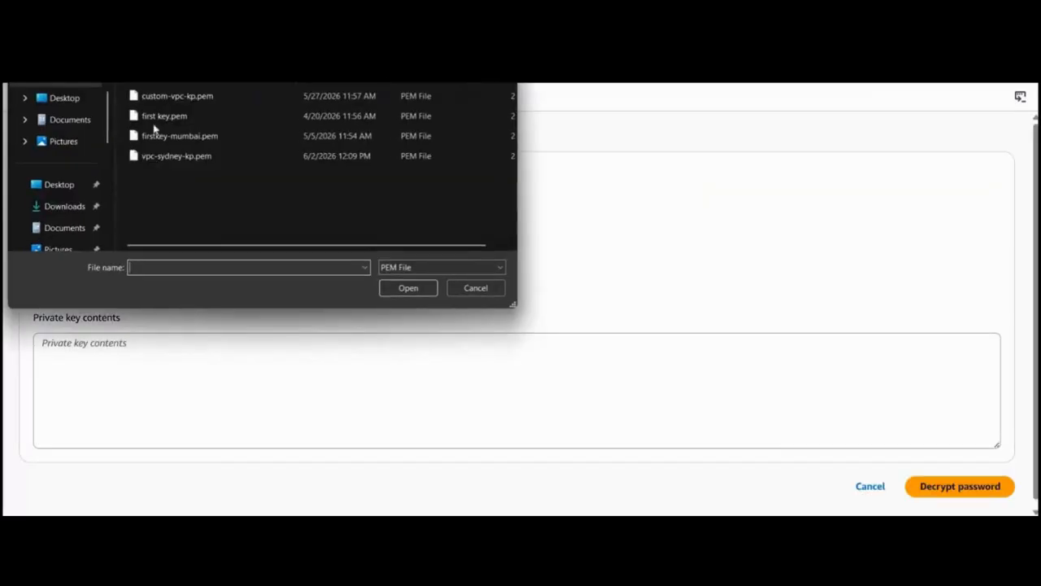
{"action": "left_click", "coordinate": [153, 97]}
{"action": "left_click", "coordinate": [404, 290]}
{"action": "scroll", "coordinate": [956, 403], "scroll_direction": "down", "scroll_amount": 5}
{"action": "scroll", "coordinate": [955, 402], "scroll_direction": "down", "scroll_amount": 4}
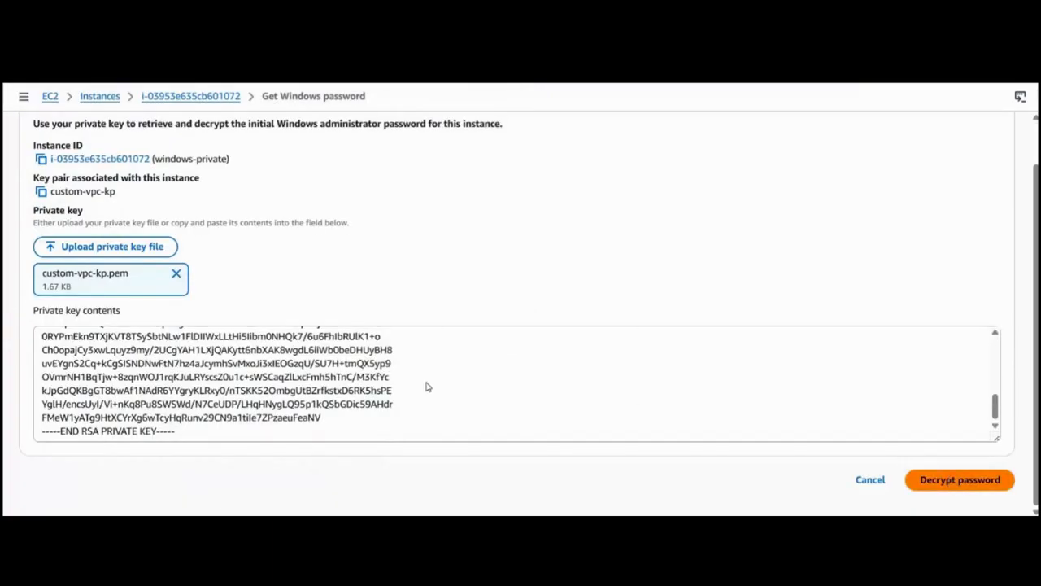
Copy the private IP of windows-private, switch to the 44.202.210.1 remote desktop session and maximize it.
{"action": "left_click", "coordinate": [43, 448]}
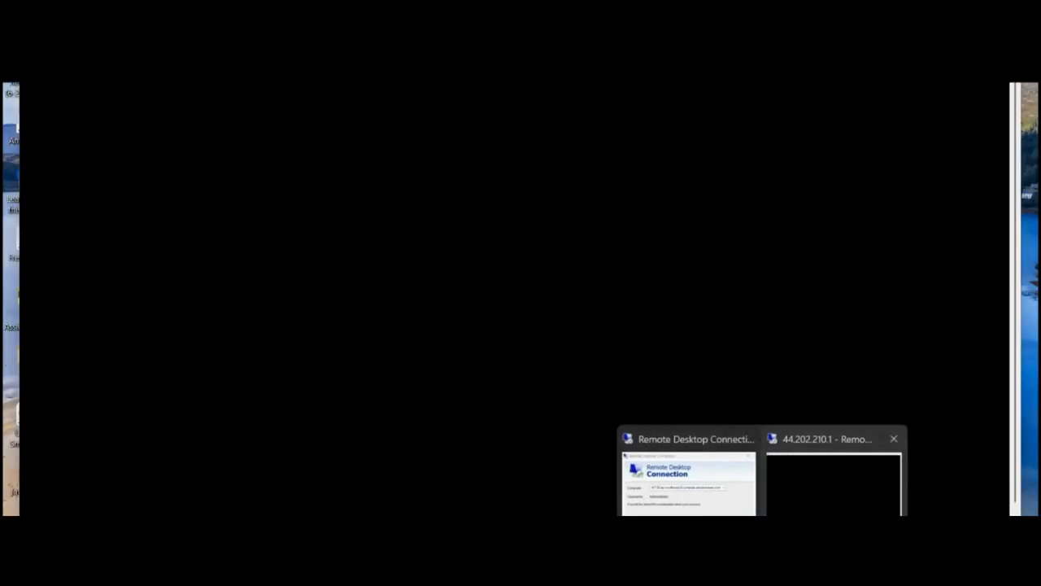
{"action": "left_click", "coordinate": [790, 495]}
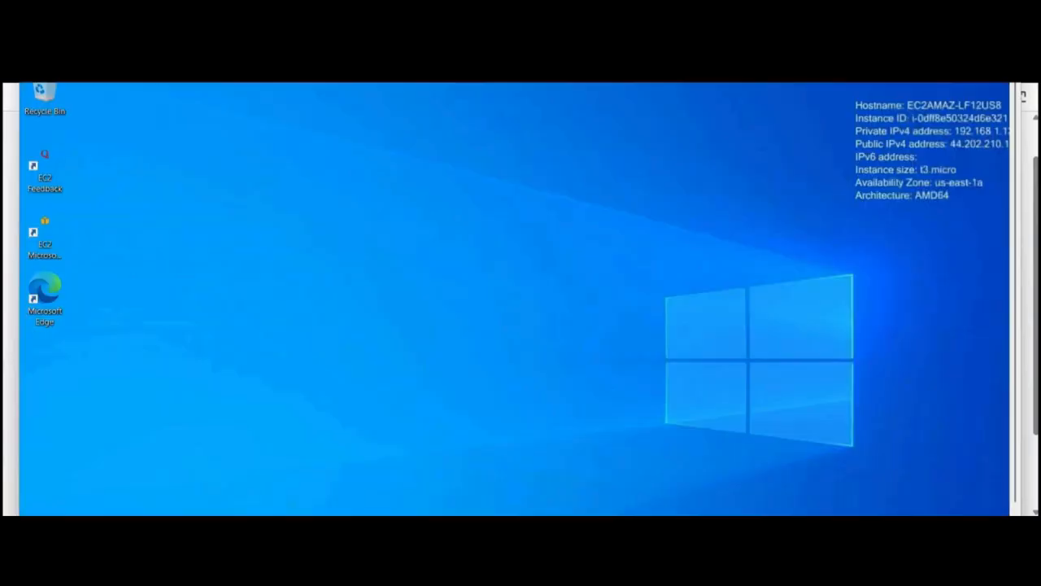
{"action": "left_click", "coordinate": [975, 59]}
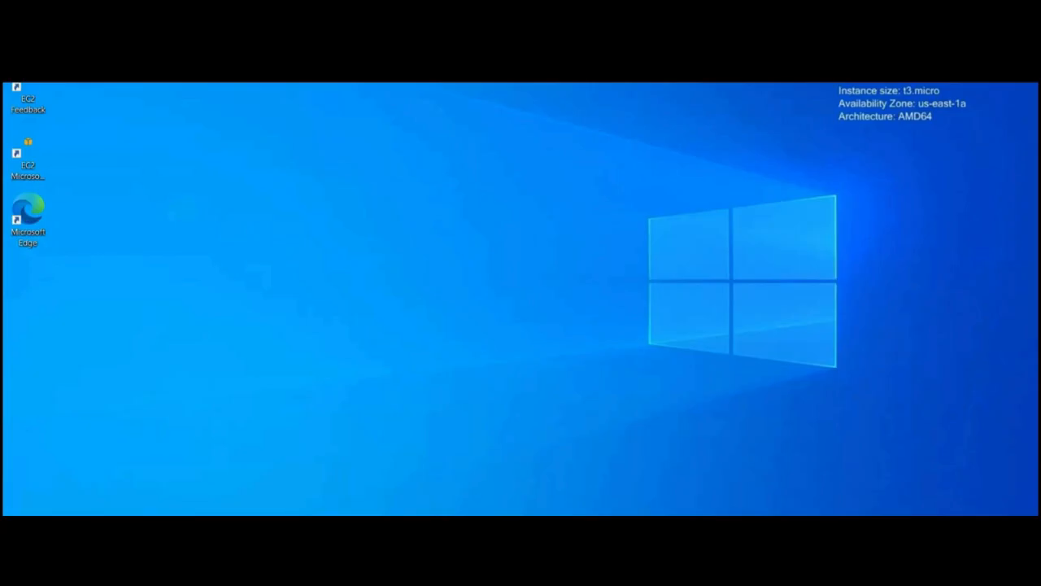
Open Remote Desktop Connection inside the windows-public session and start a connection to the private IP 192.168.1.148.
{"action": "key", "text": "super+s"}
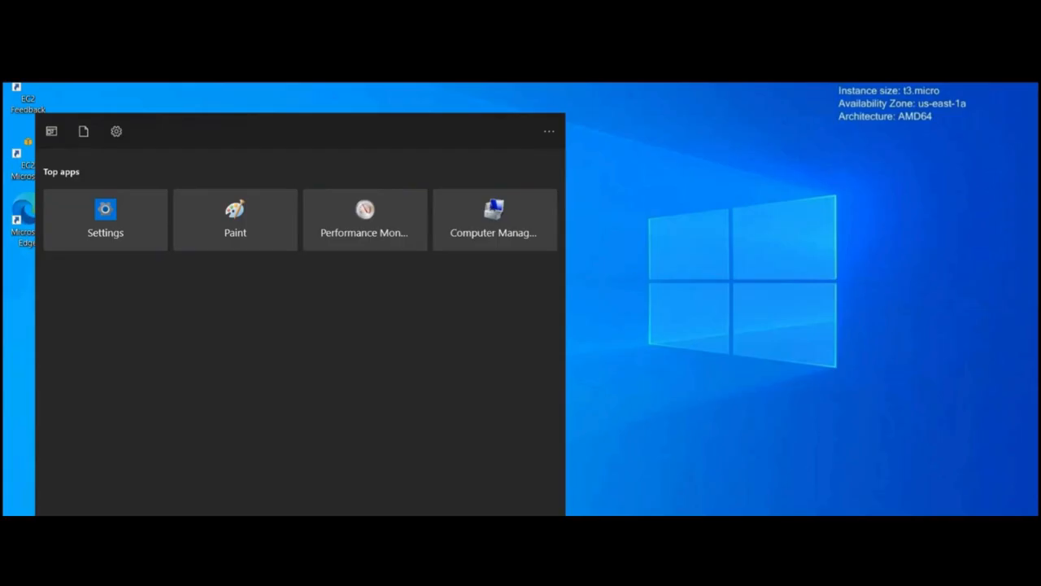
{"action": "type", "text": "remote"}
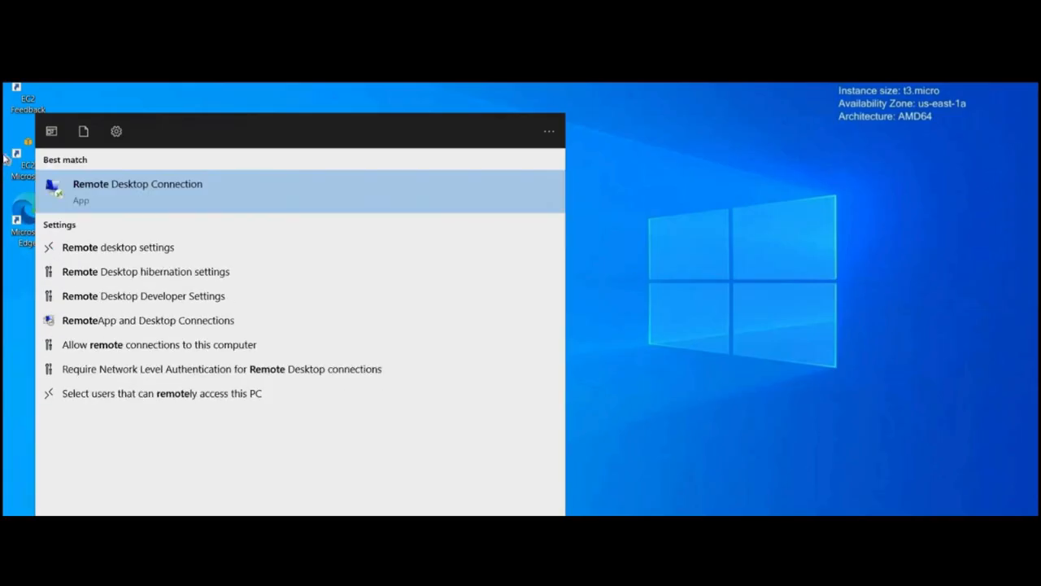
{"action": "left_click", "coordinate": [188, 190]}
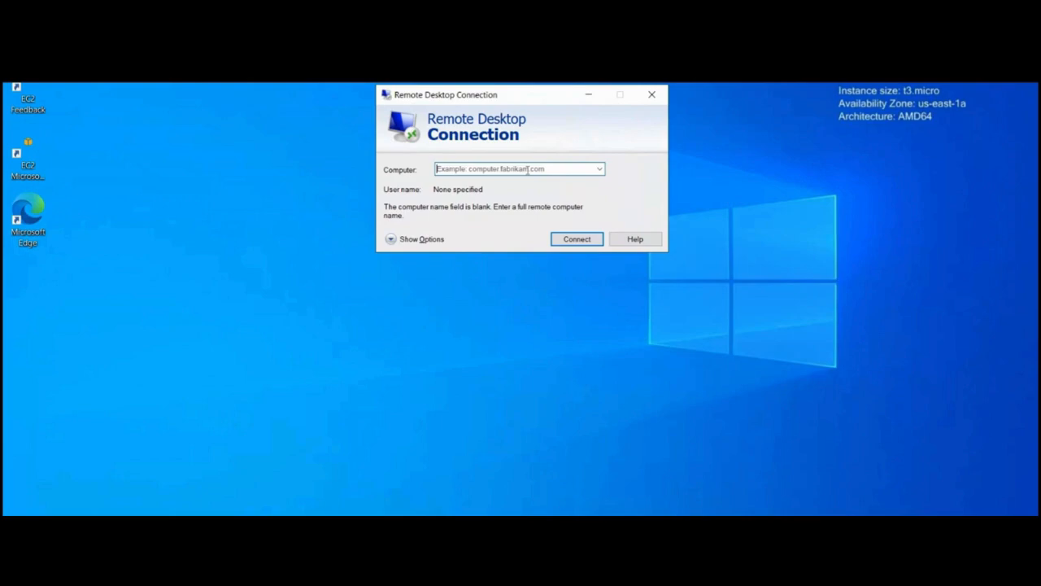
{"action": "key", "text": "ctrl+v"}
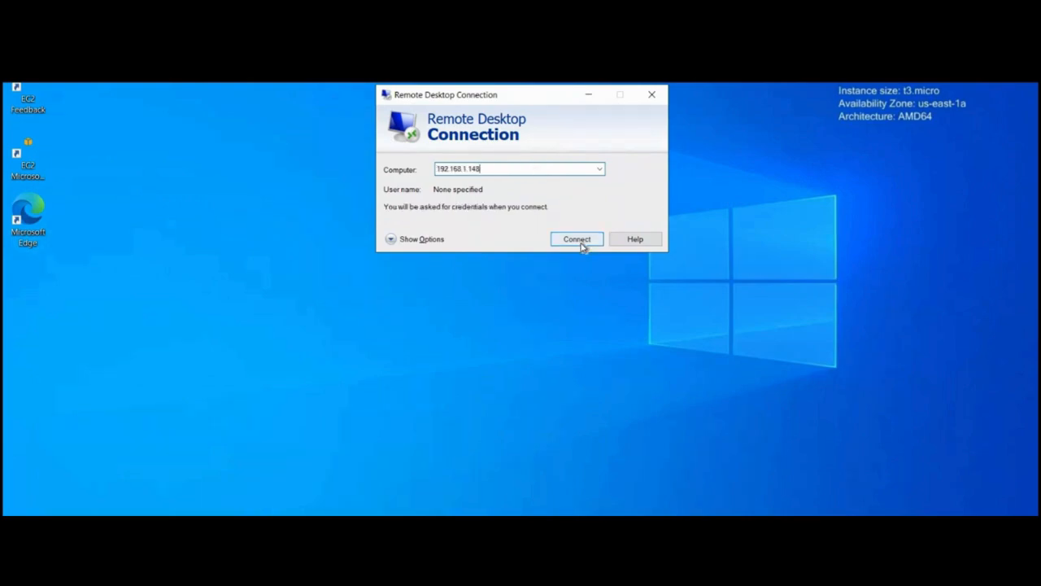
{"action": "left_click", "coordinate": [579, 241]}
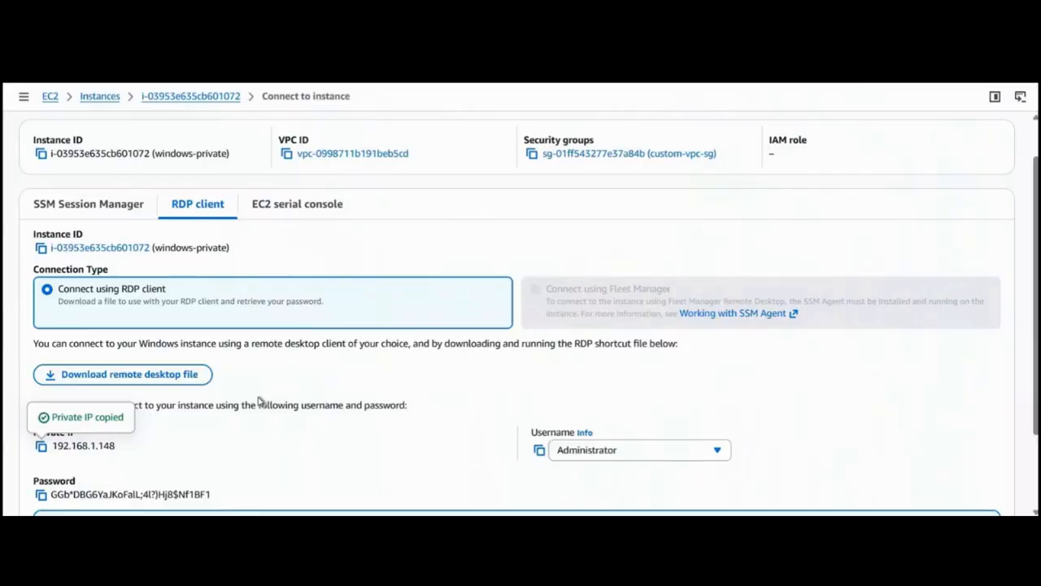
Copy the username Administrator from the windows-private connection page and enter it in the credentials prompt for 192.168.1.148.
{"action": "scroll", "coordinate": [553, 352], "scroll_direction": "down", "scroll_amount": 1}
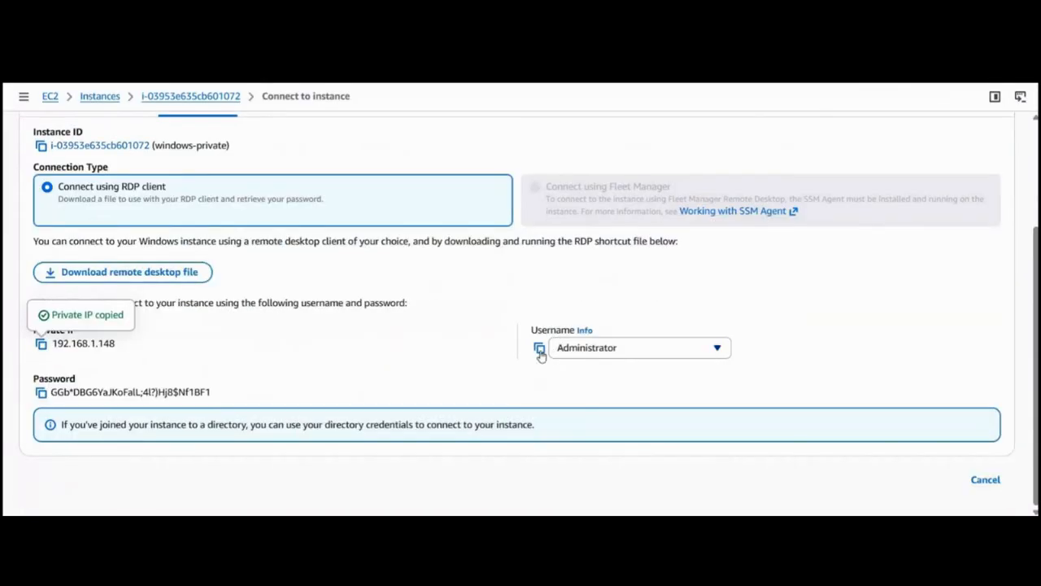
{"action": "left_click", "coordinate": [540, 348]}
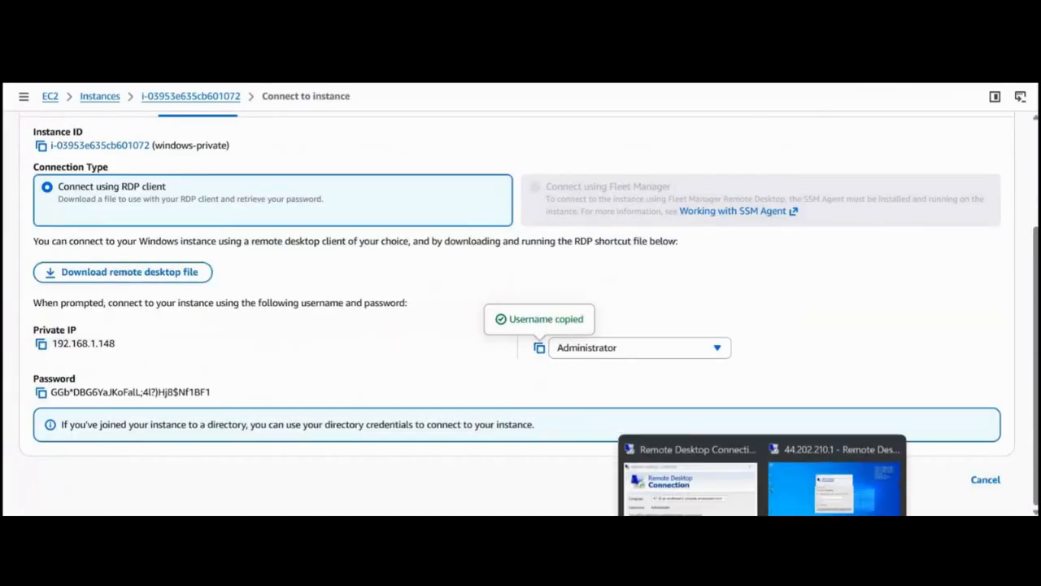
{"action": "left_click", "coordinate": [795, 501]}
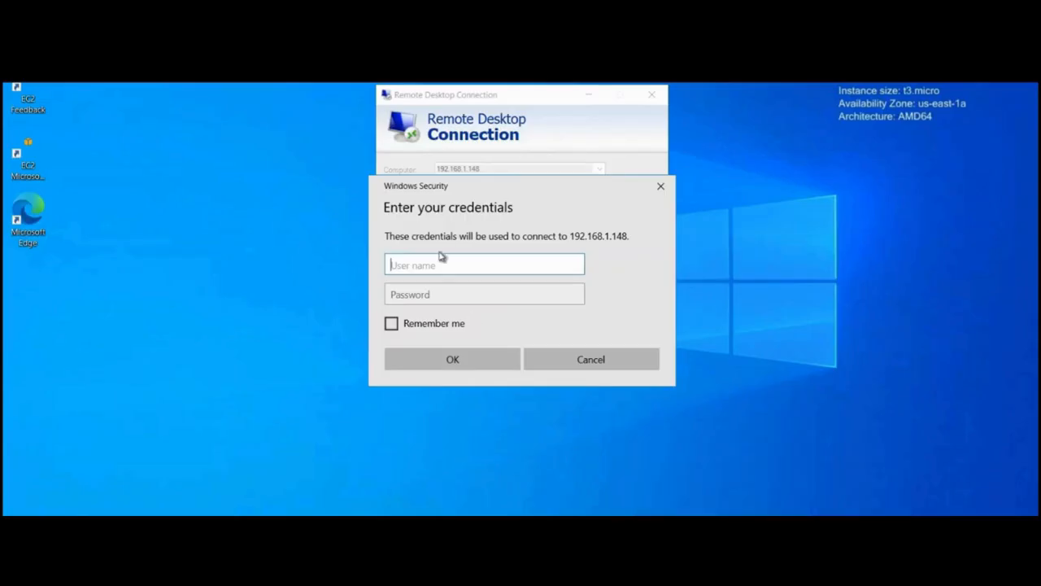
{"action": "key", "text": "ctrl+v"}
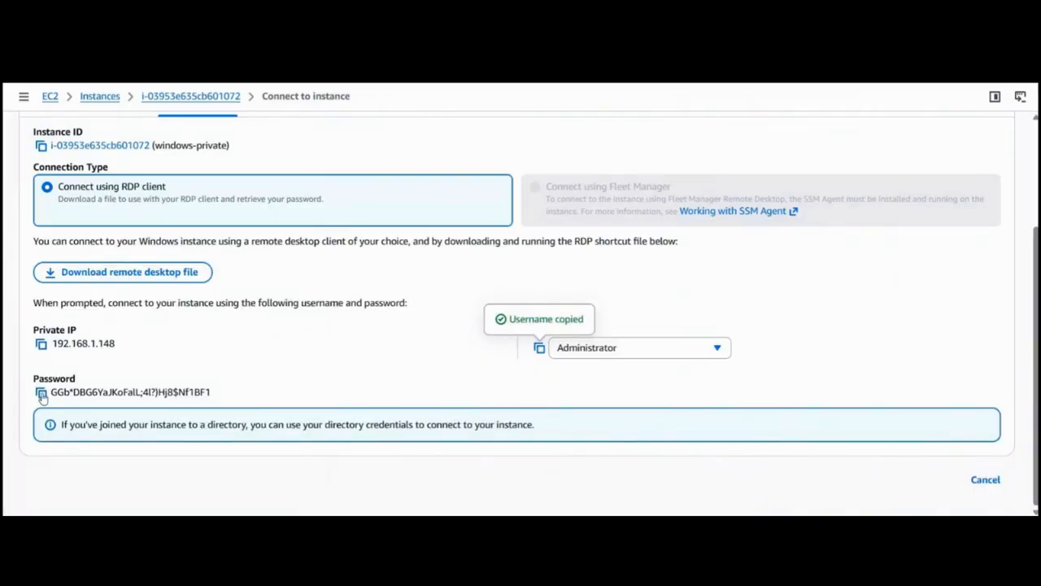
Copy the windows-private administrator password into the credentials prompt, submit it, and connect despite the certificate errors.
{"action": "left_click", "coordinate": [40, 392]}
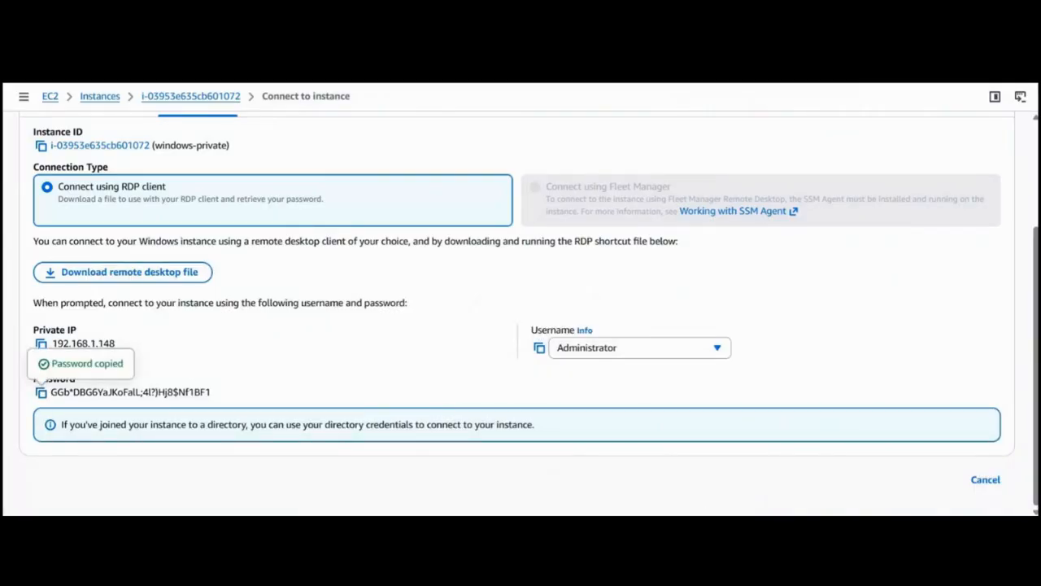
{"action": "left_click", "coordinate": [837, 477]}
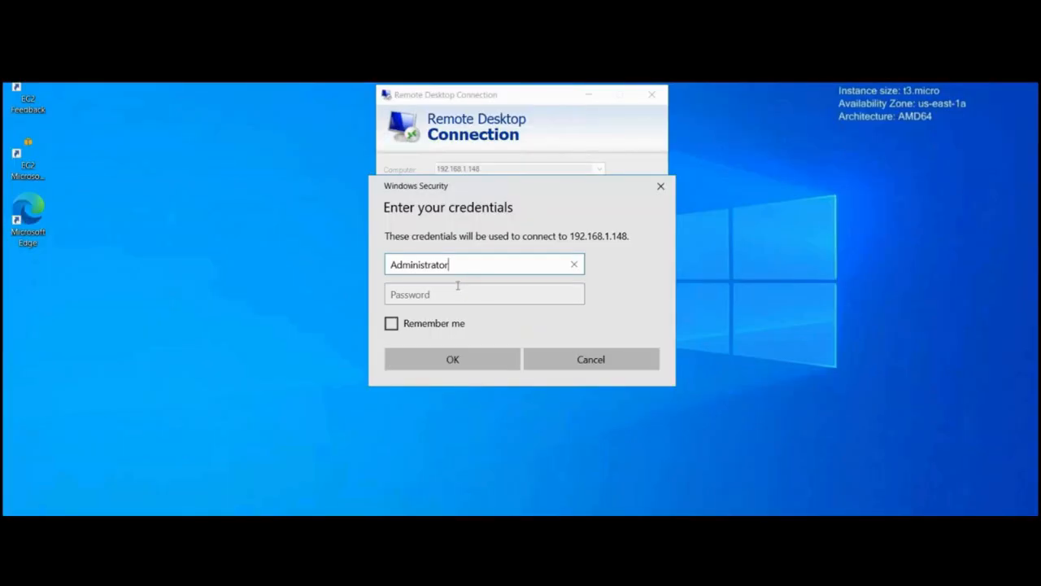
{"action": "left_click", "coordinate": [458, 287]}
{"action": "key", "text": "ctrl+v"}
{"action": "left_click", "coordinate": [477, 367]}
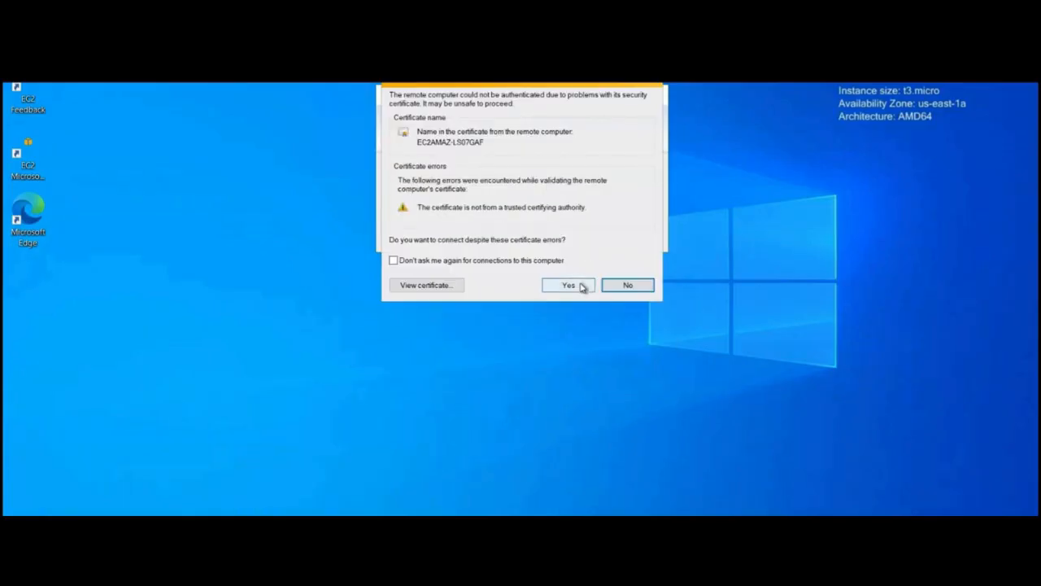
{"action": "left_click", "coordinate": [582, 285]}
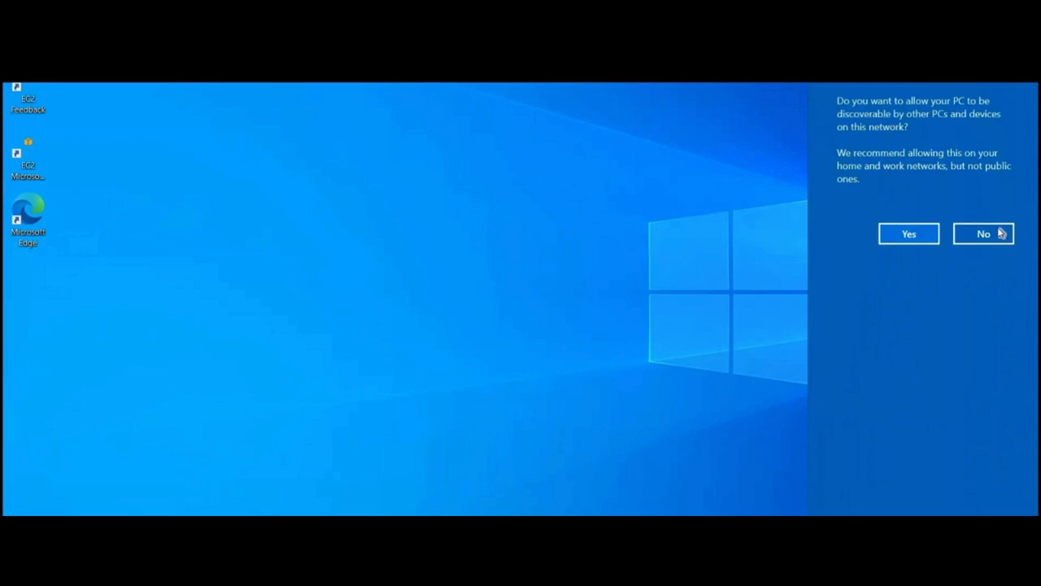
Decline network discovery on the windows-private desktop and complete the Edge first-run setup without signing in, accepting the default data options.
{"action": "left_click", "coordinate": [1000, 233]}
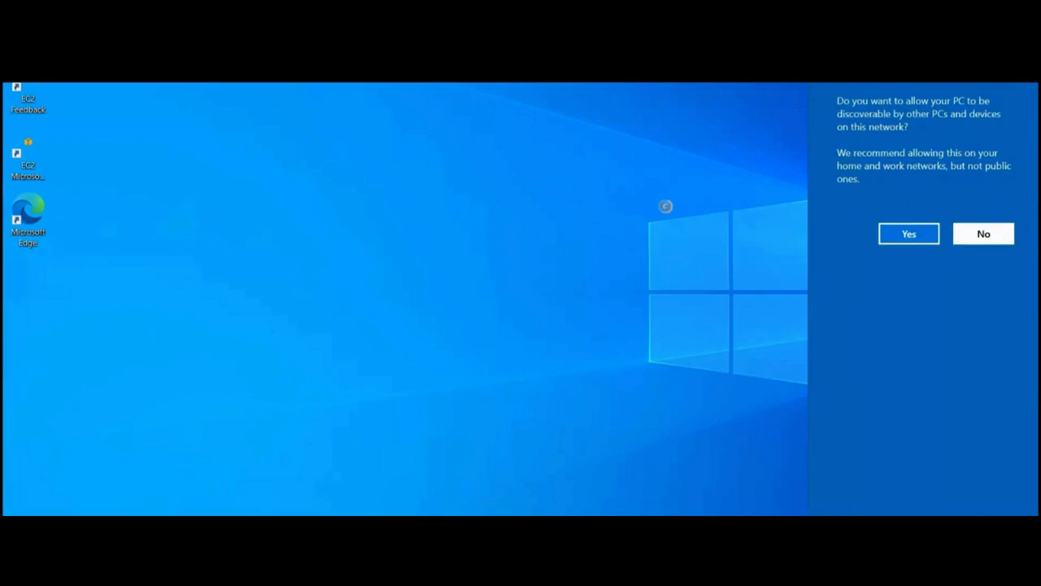
{"action": "left_click", "coordinate": [957, 234]}
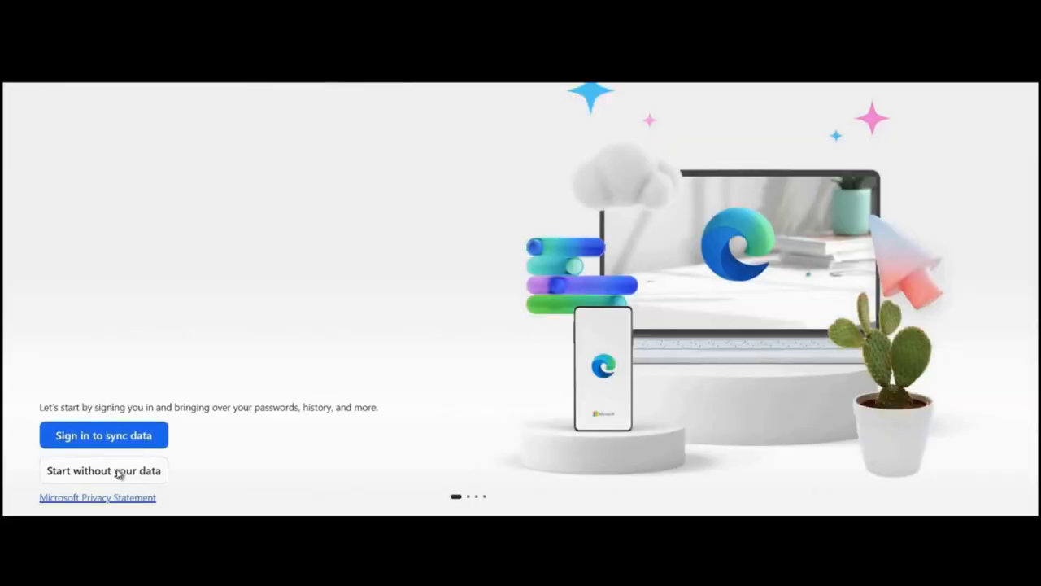
{"action": "left_click", "coordinate": [118, 470]}
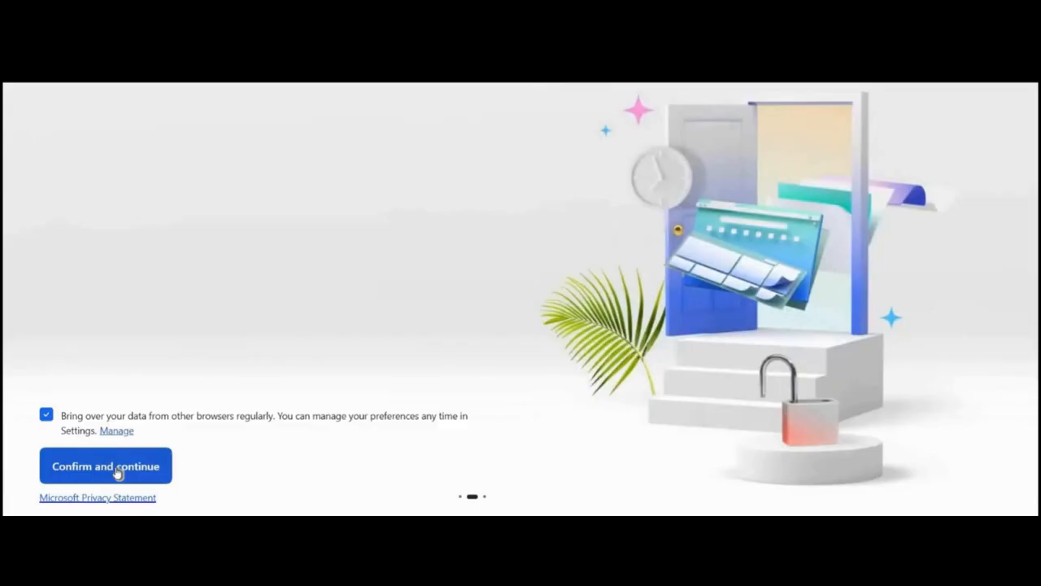
{"action": "left_click", "coordinate": [118, 470]}
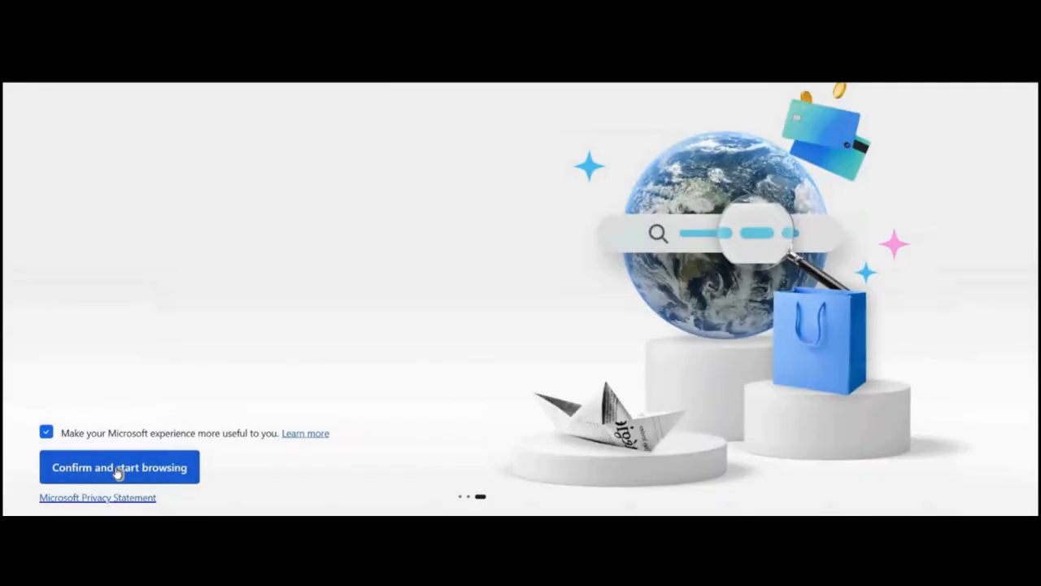
{"action": "left_click", "coordinate": [119, 470]}
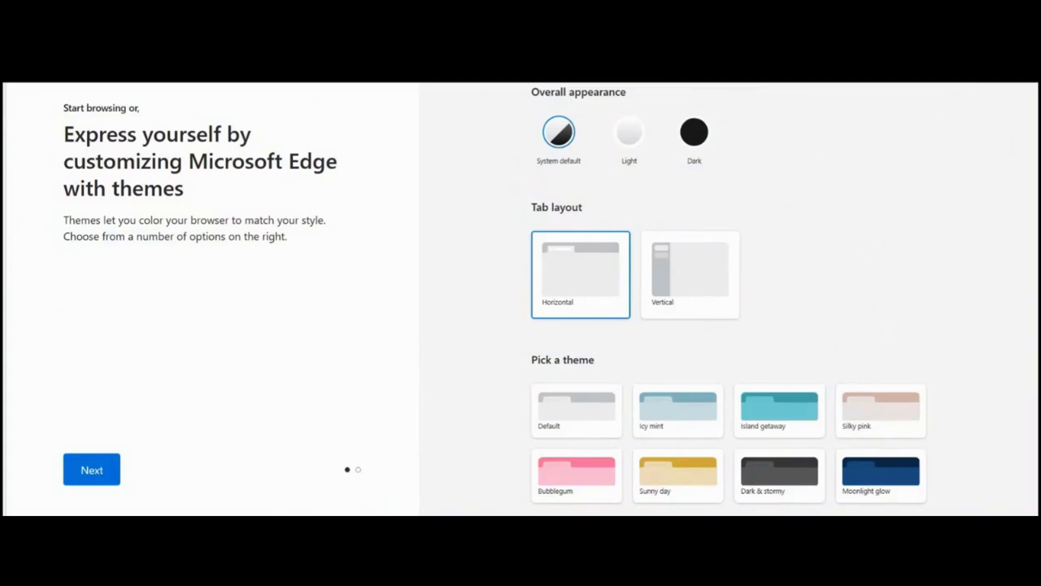
Try a web lookup from the windows-private browser to test internet access, and try to continue past the theme page.
{"action": "type", "text": "g"}
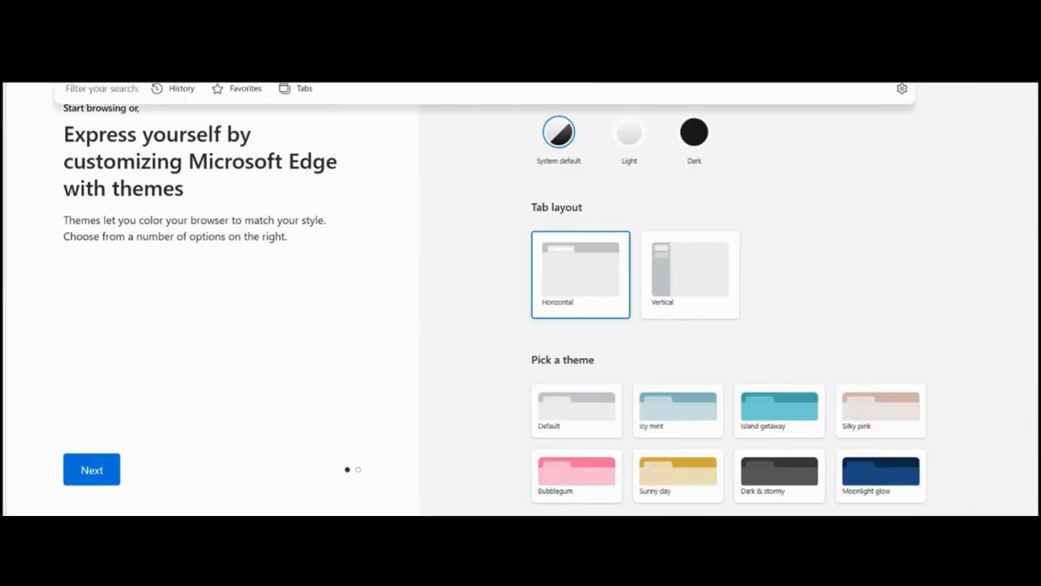
{"action": "key", "text": "Return"}
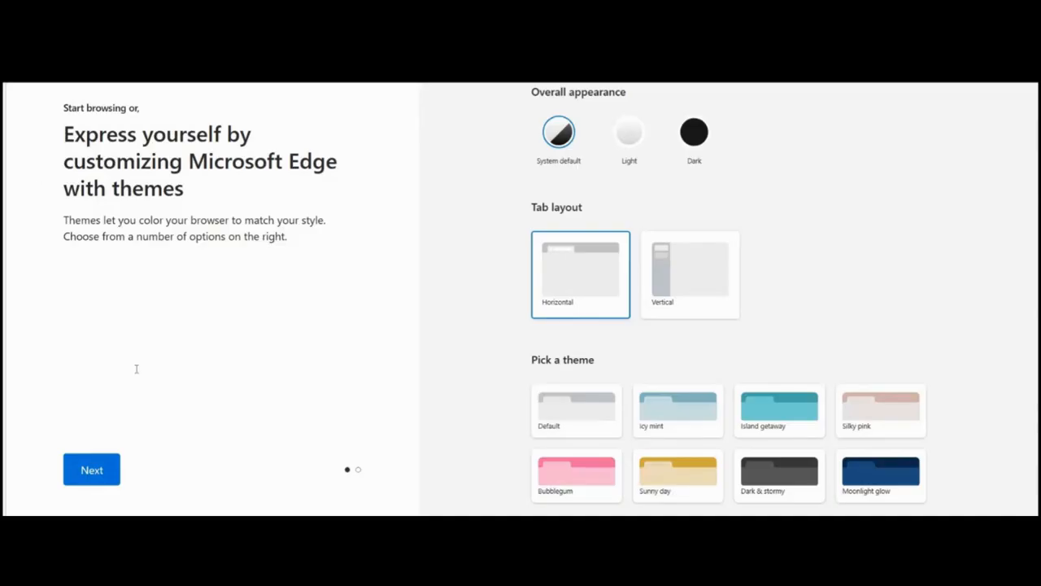
{"action": "left_click", "coordinate": [110, 472]}
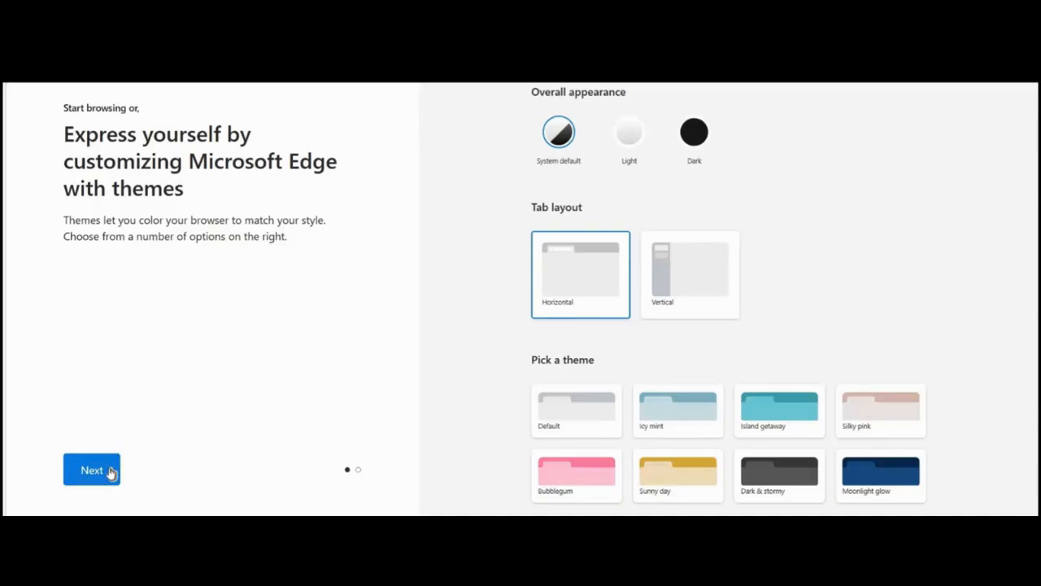
{"action": "left_click", "coordinate": [102, 477]}
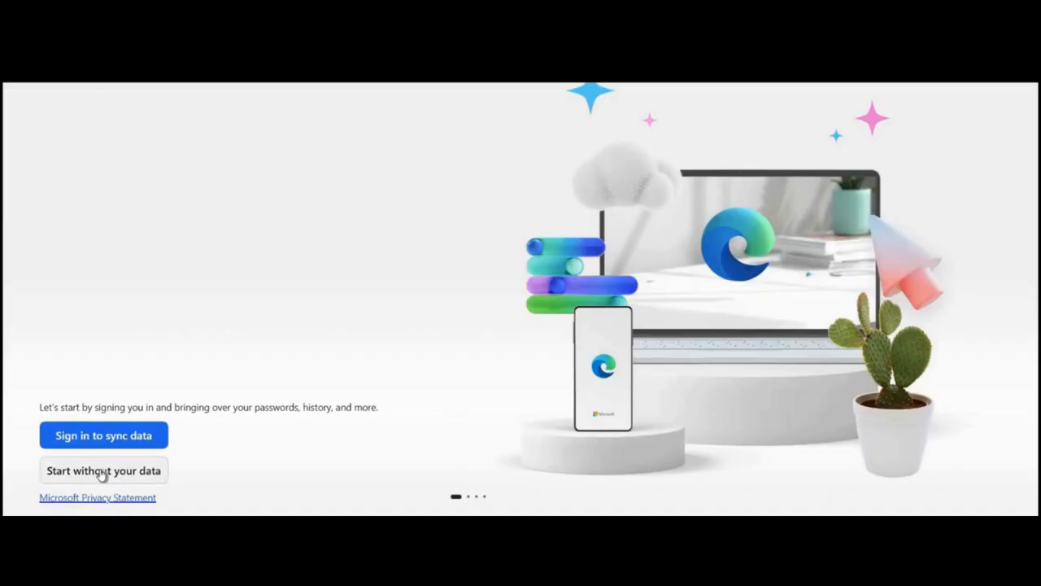
Complete the Edge welcome setup without personal or Google data, confirm to start browsing, and continue with the default theme.
{"action": "left_click", "coordinate": [102, 472]}
{"action": "left_click", "coordinate": [102, 472]}
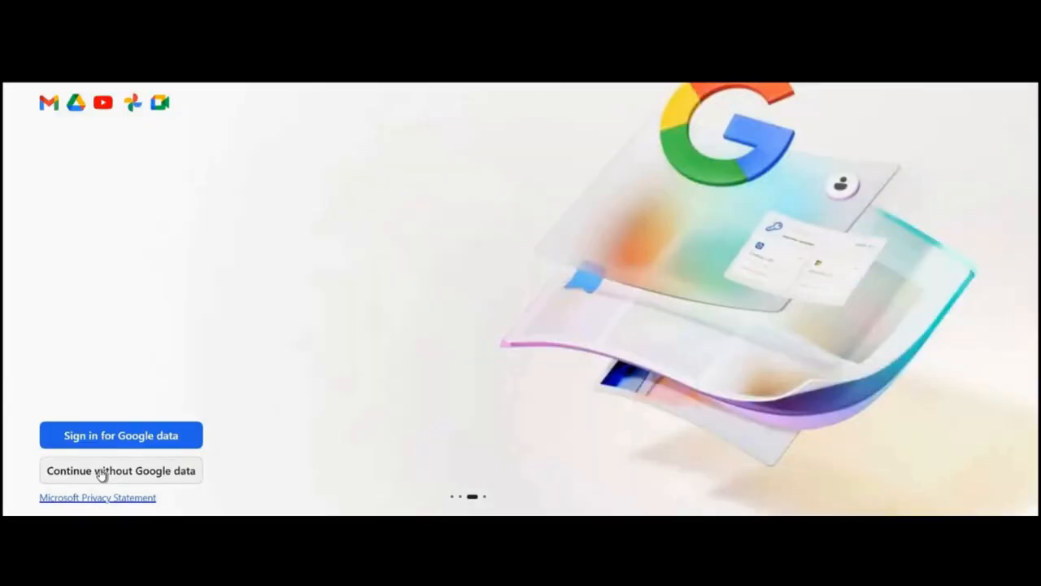
{"action": "left_click", "coordinate": [102, 472]}
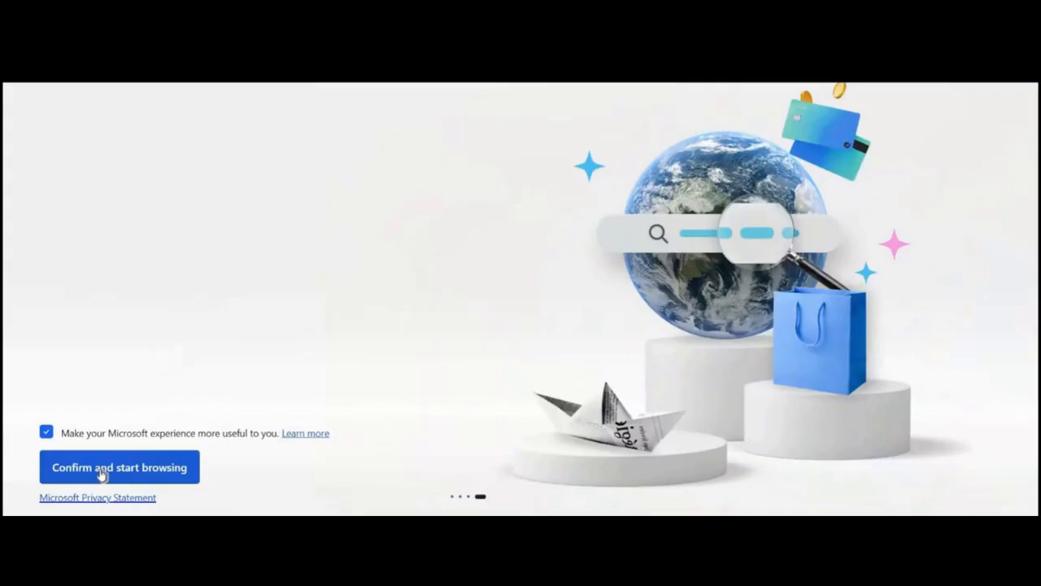
{"action": "left_click", "coordinate": [102, 472]}
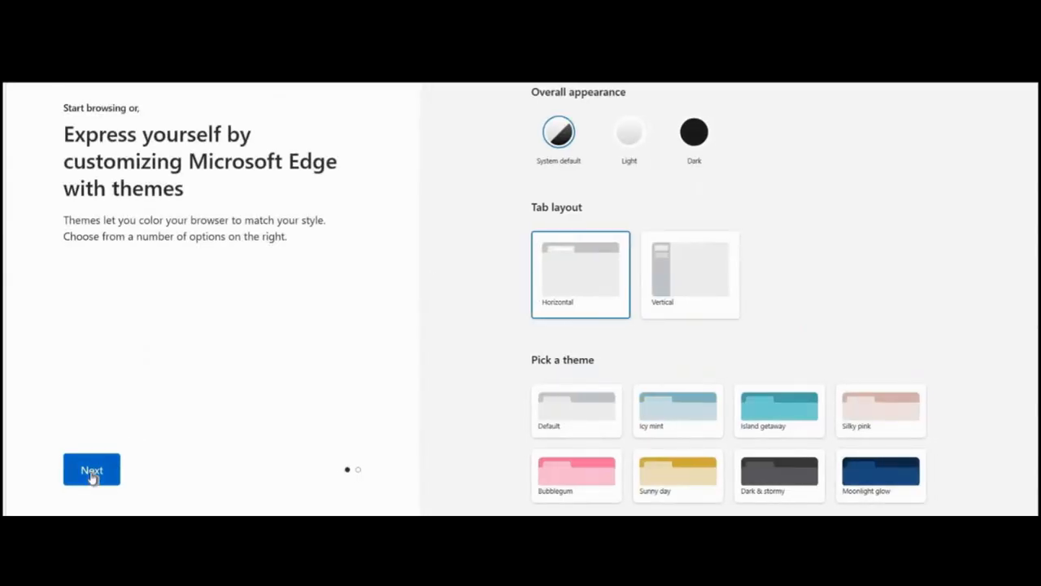
{"action": "left_click", "coordinate": [91, 475]}
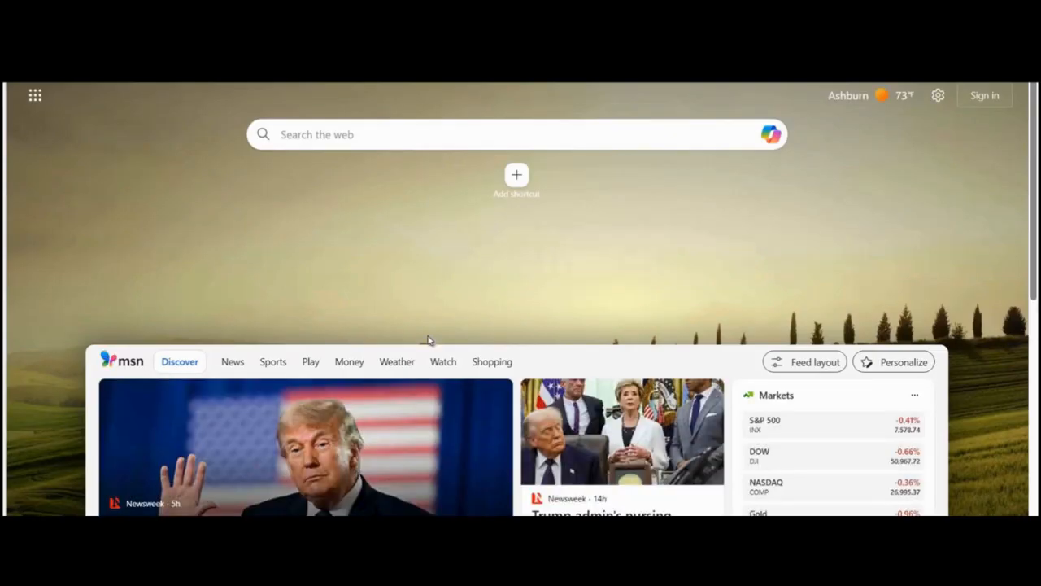
Browse the new tab page's news feed and open the Netflix shortcut to check internet access.
{"action": "scroll", "coordinate": [429, 340], "scroll_direction": "down", "scroll_amount": 5}
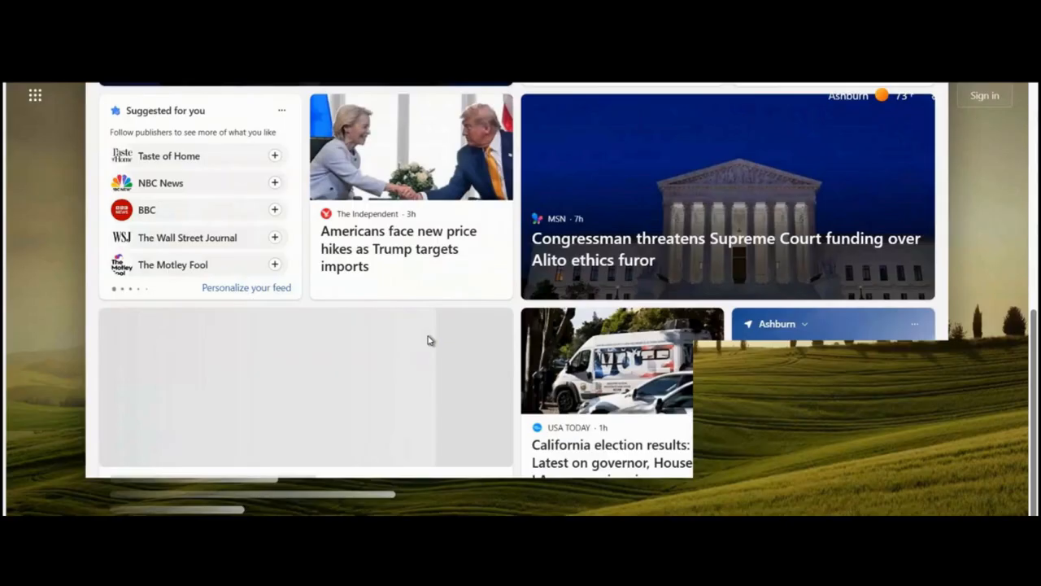
{"action": "scroll", "coordinate": [429, 341], "scroll_direction": "up", "scroll_amount": 5}
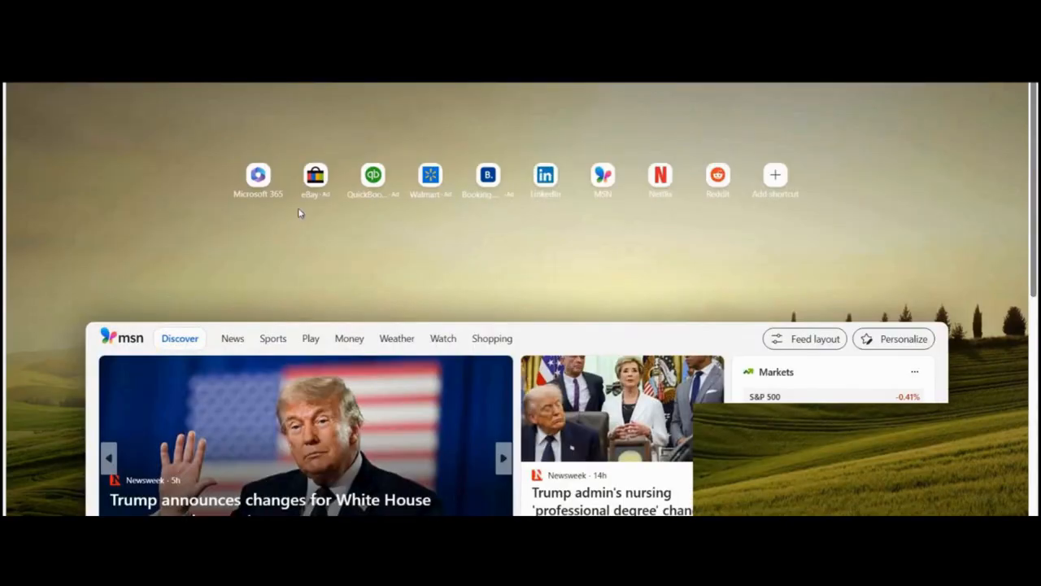
{"action": "left_click", "coordinate": [663, 186]}
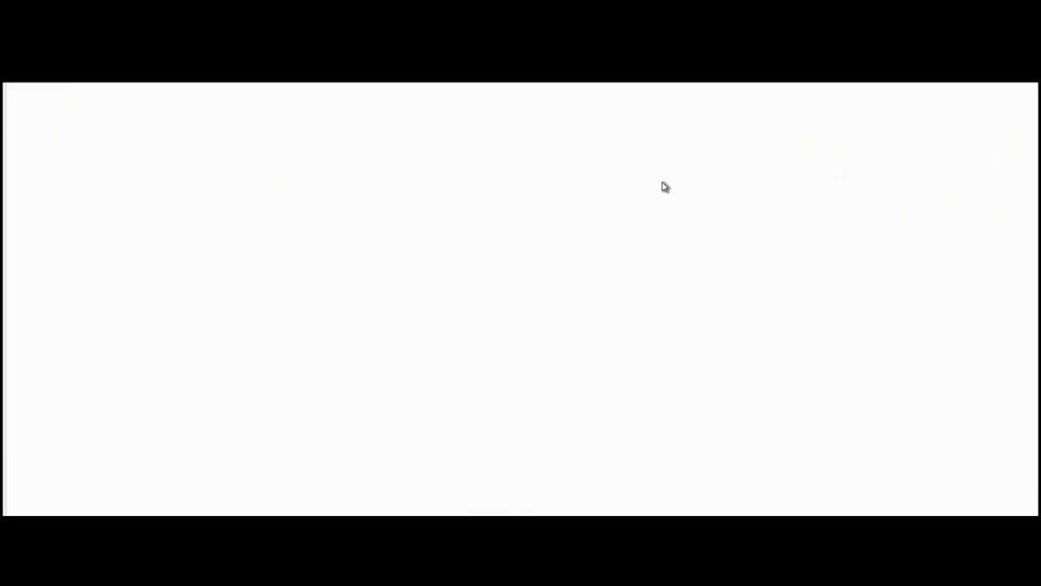